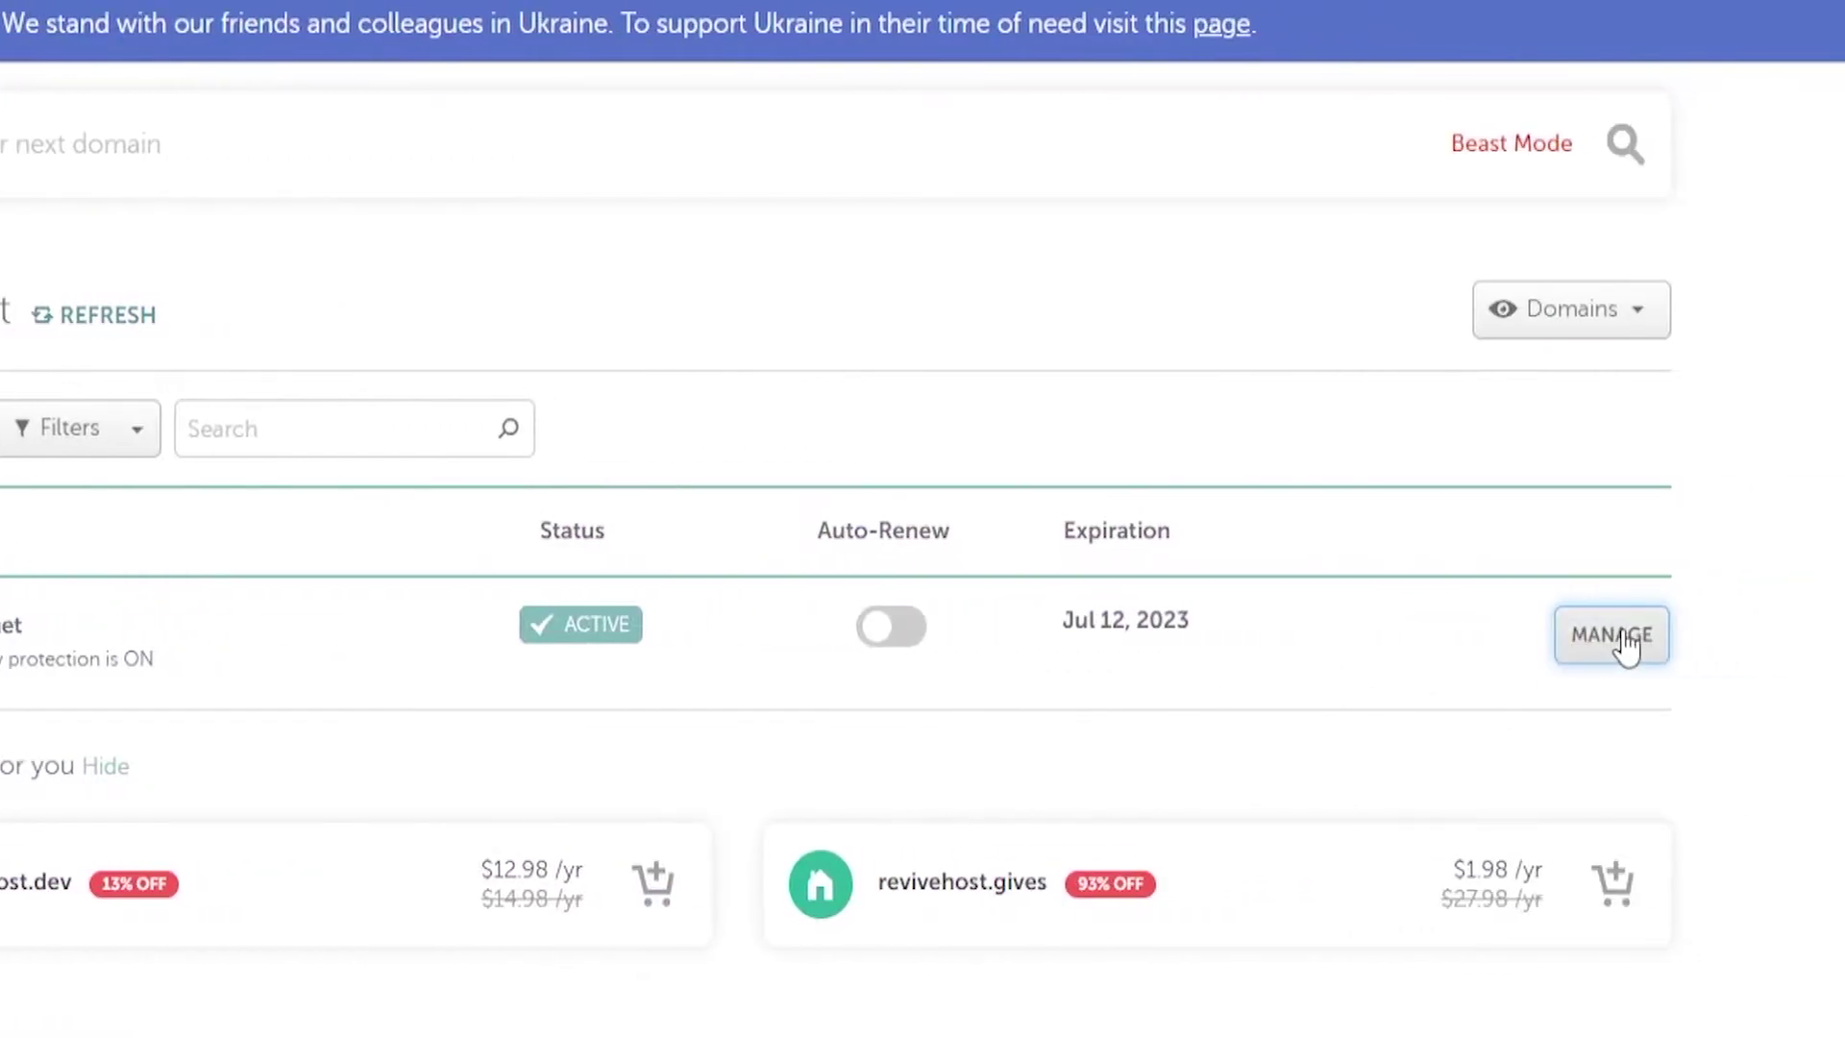
# Step: From the Namecheap Domain List, open the Manage page for revivehost.net
pyautogui.click(1614, 636)
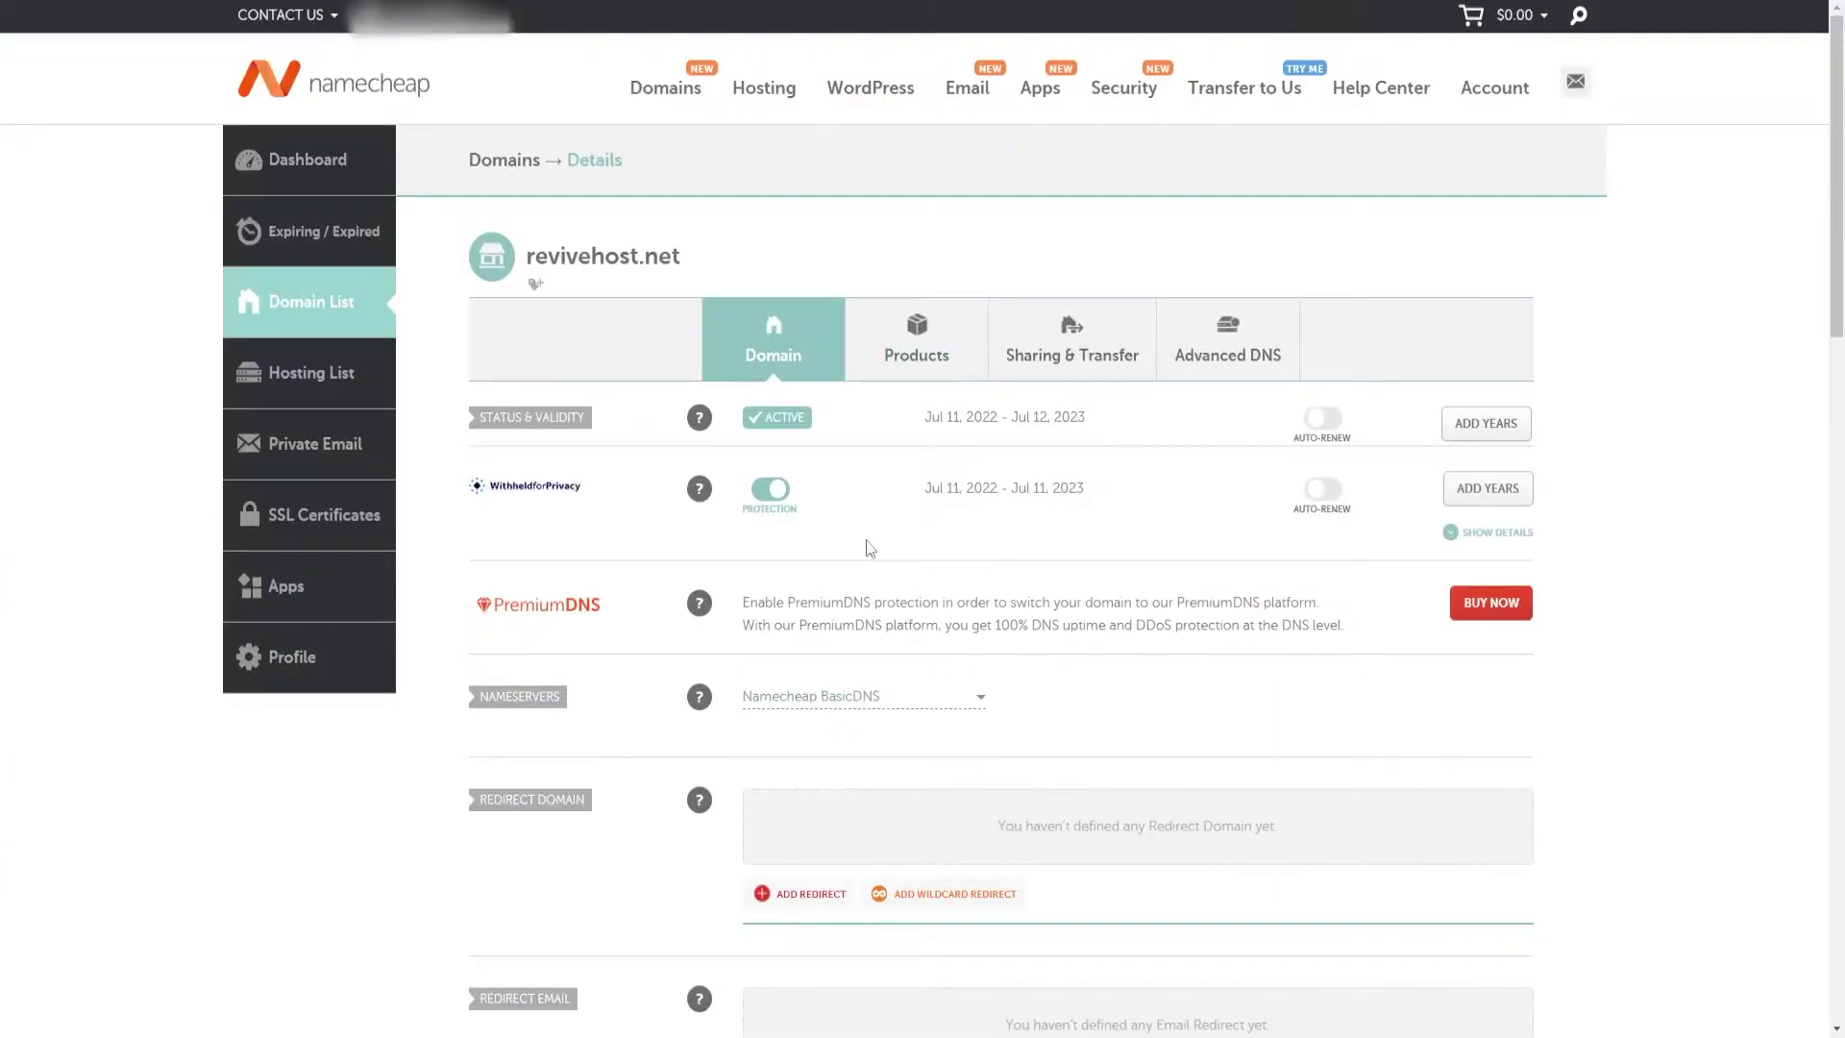
# Step: Change the Nameservers setting from Namecheap BasicDNS to Custom DNS
pyautogui.click(866, 706)
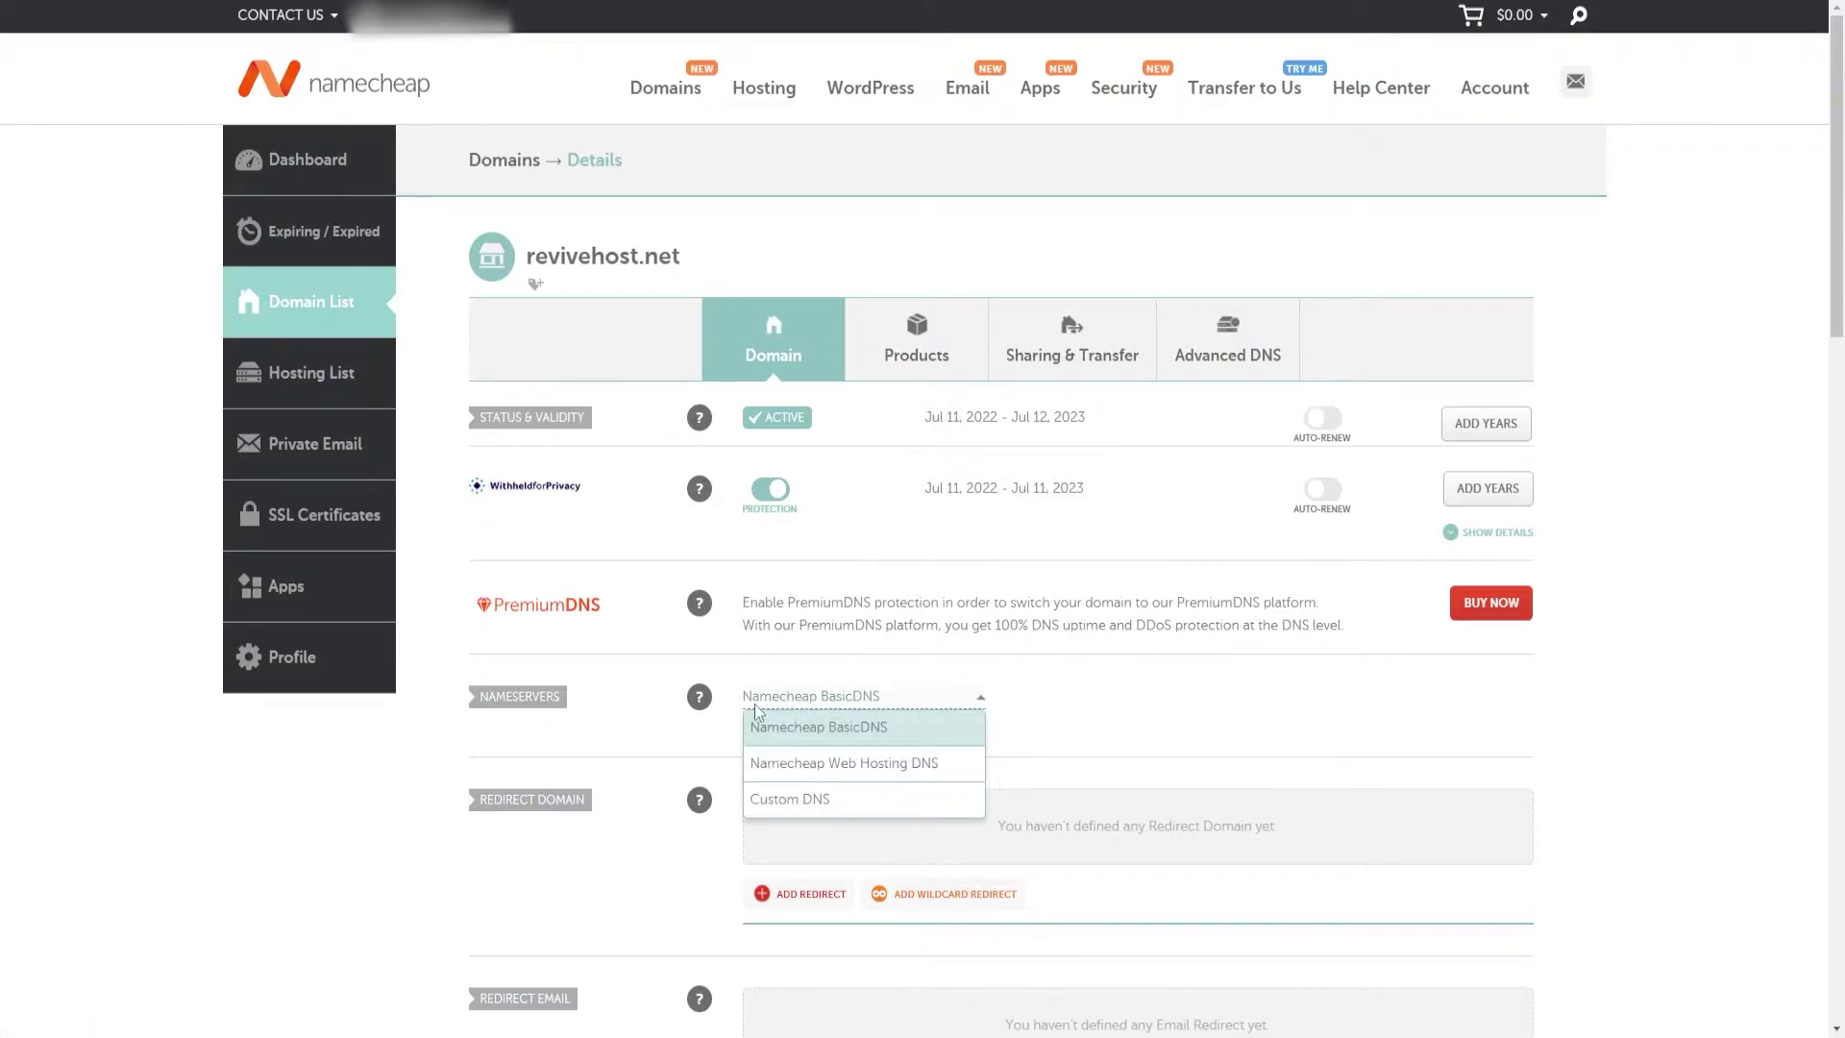
pyautogui.click(768, 800)
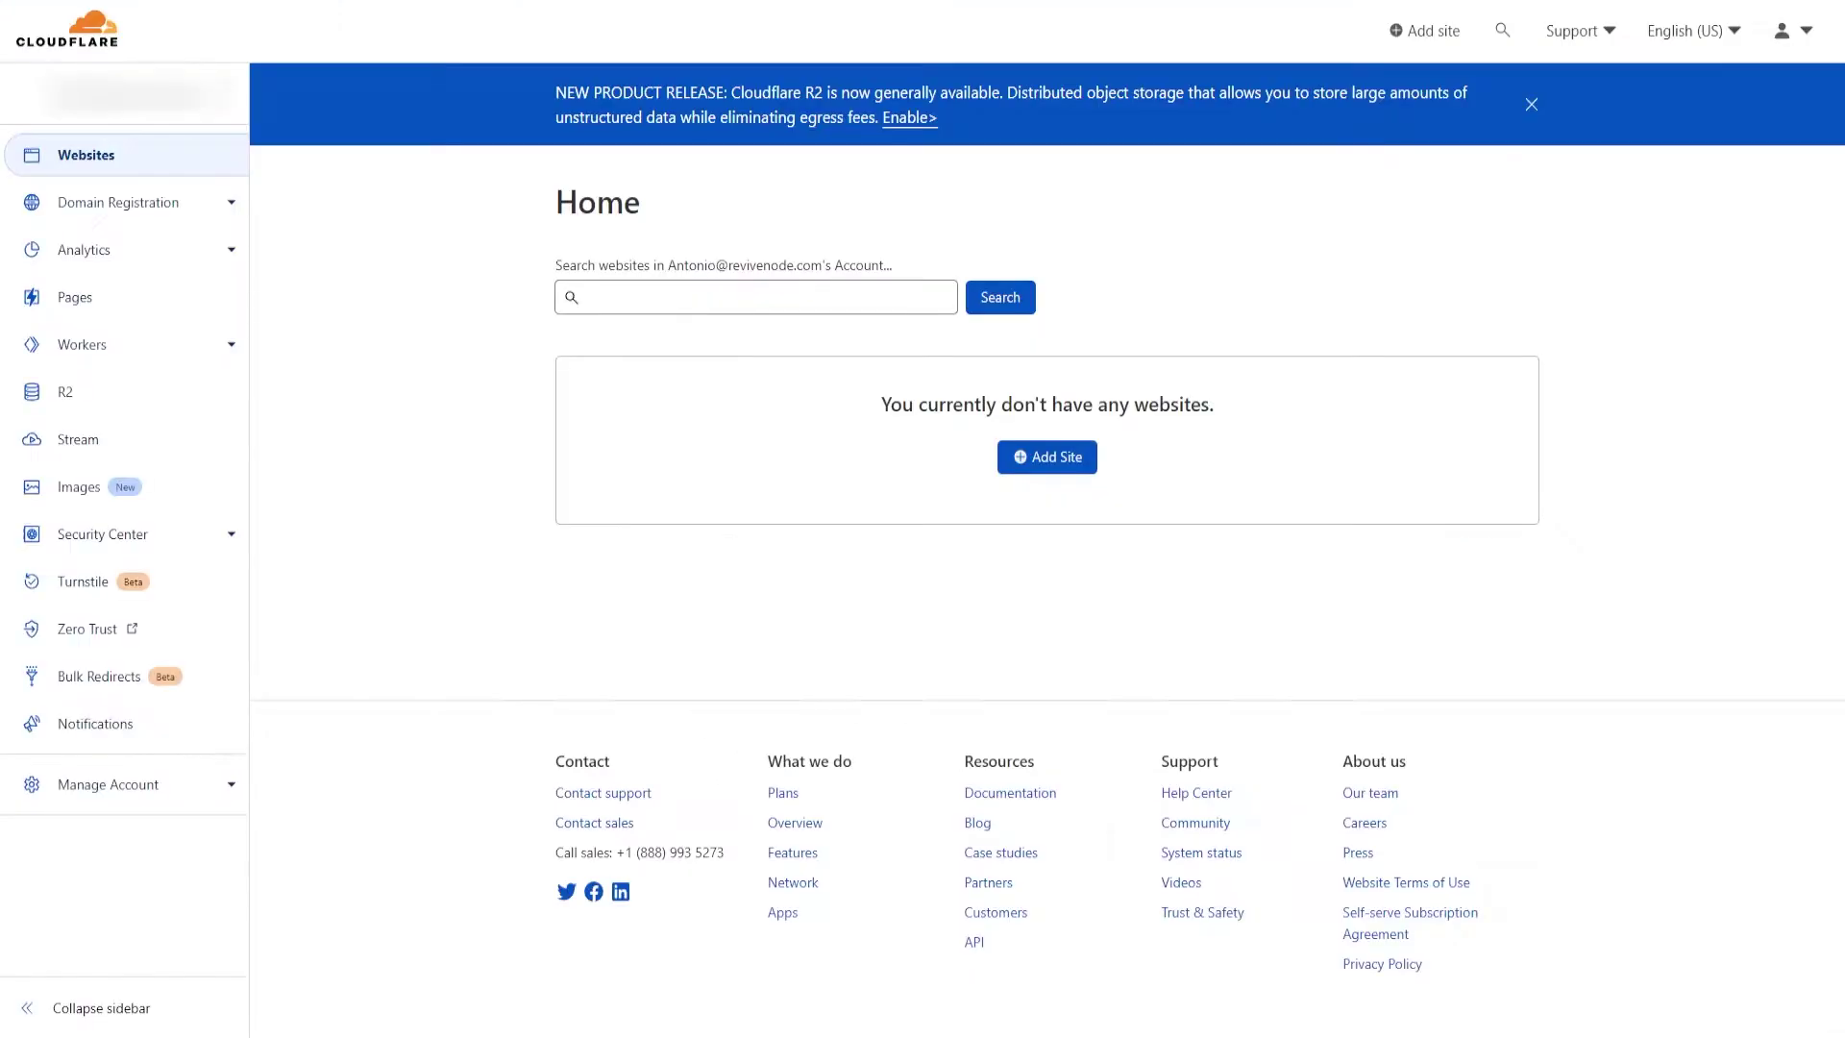
# Step: Add revivehost.net as a new site in Cloudflare
pyautogui.click(1042, 456)
pyautogui.click(568, 207)
pyautogui.write('revivehost.nme')
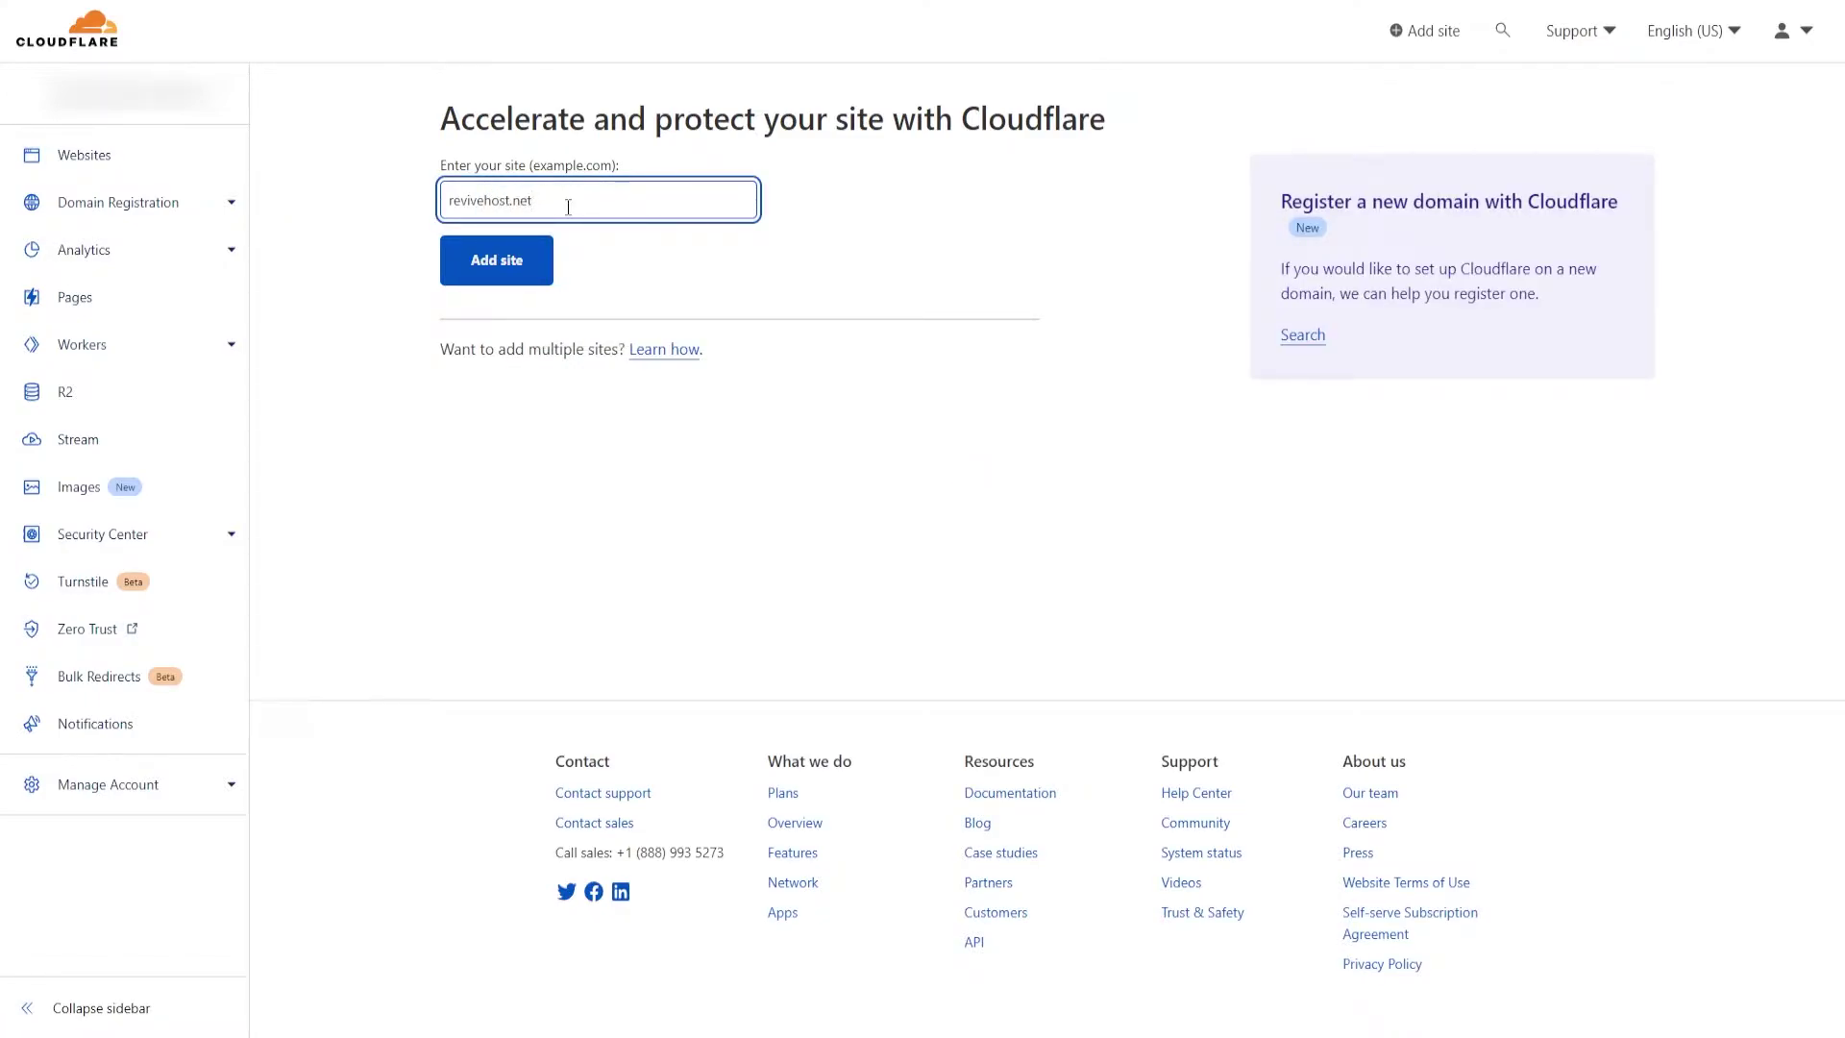
pyautogui.click(503, 256)
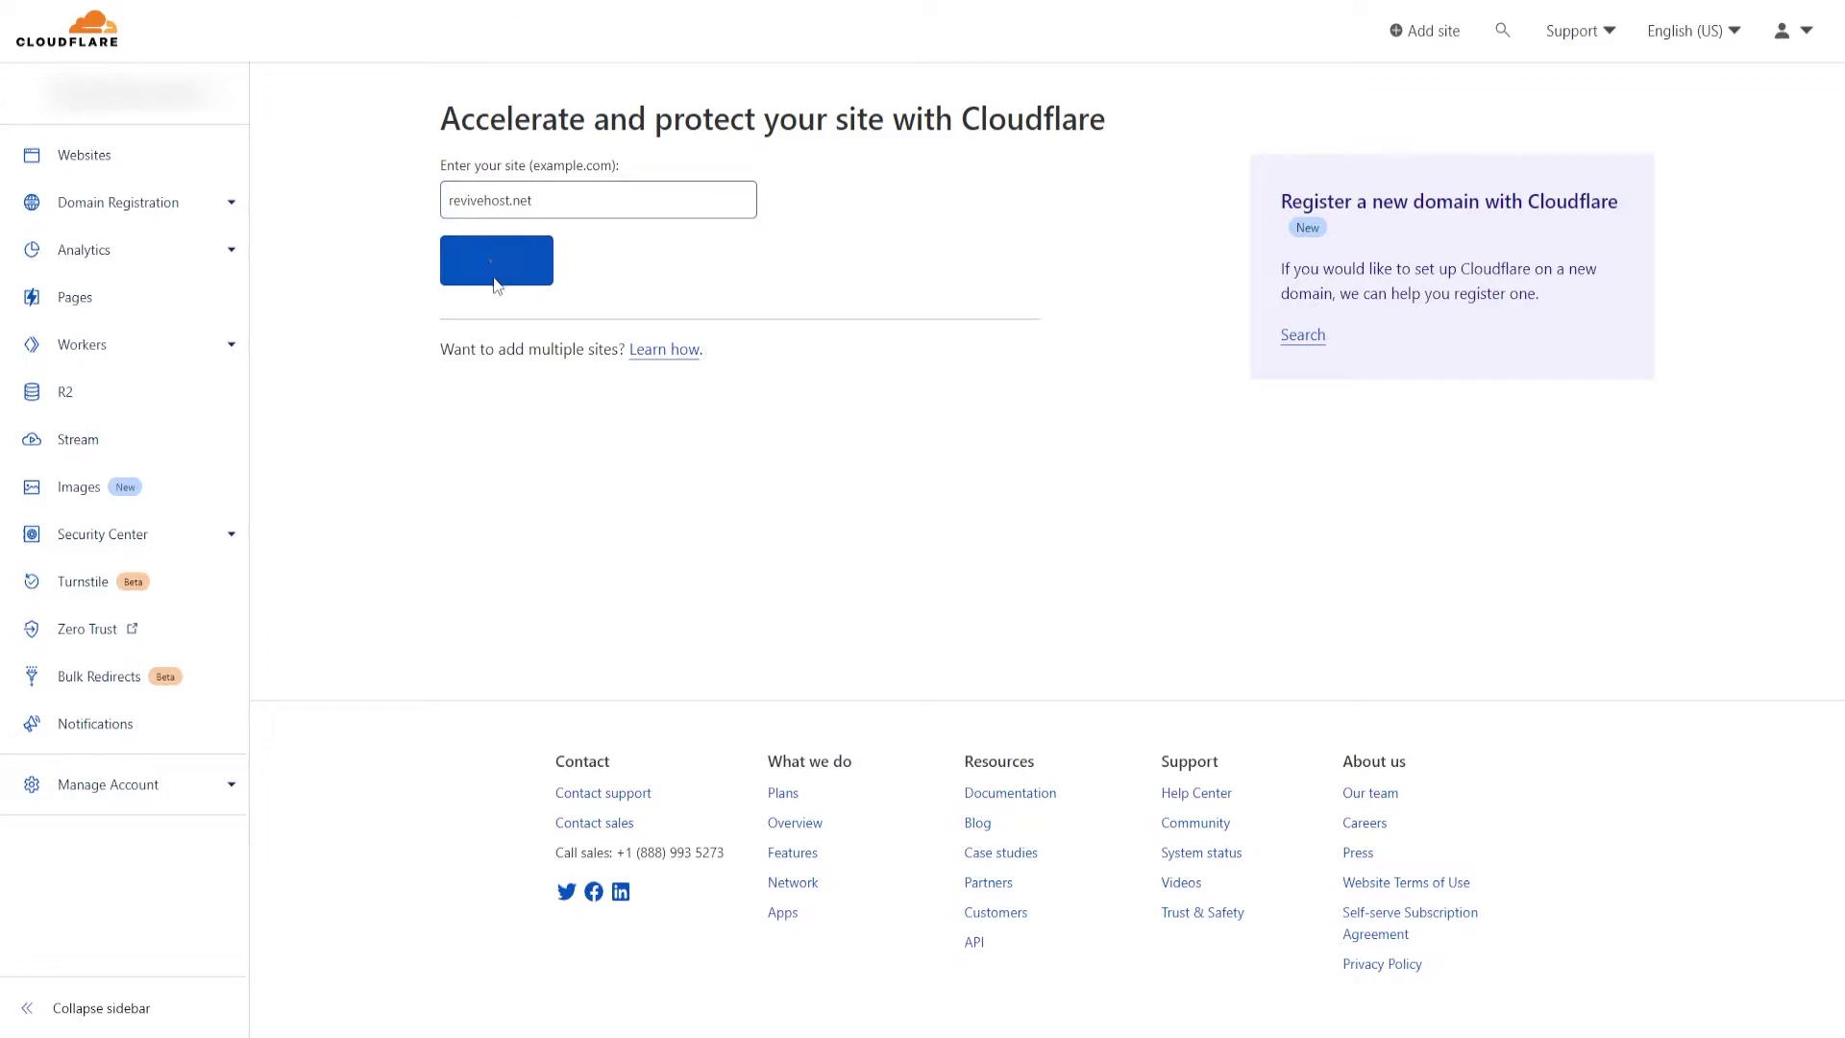
# Step: Select the Free plan and continue past the scanned DNS records to the nameserver page
pyautogui.moveTo(623, 113); pyautogui.dragTo(799, 126)
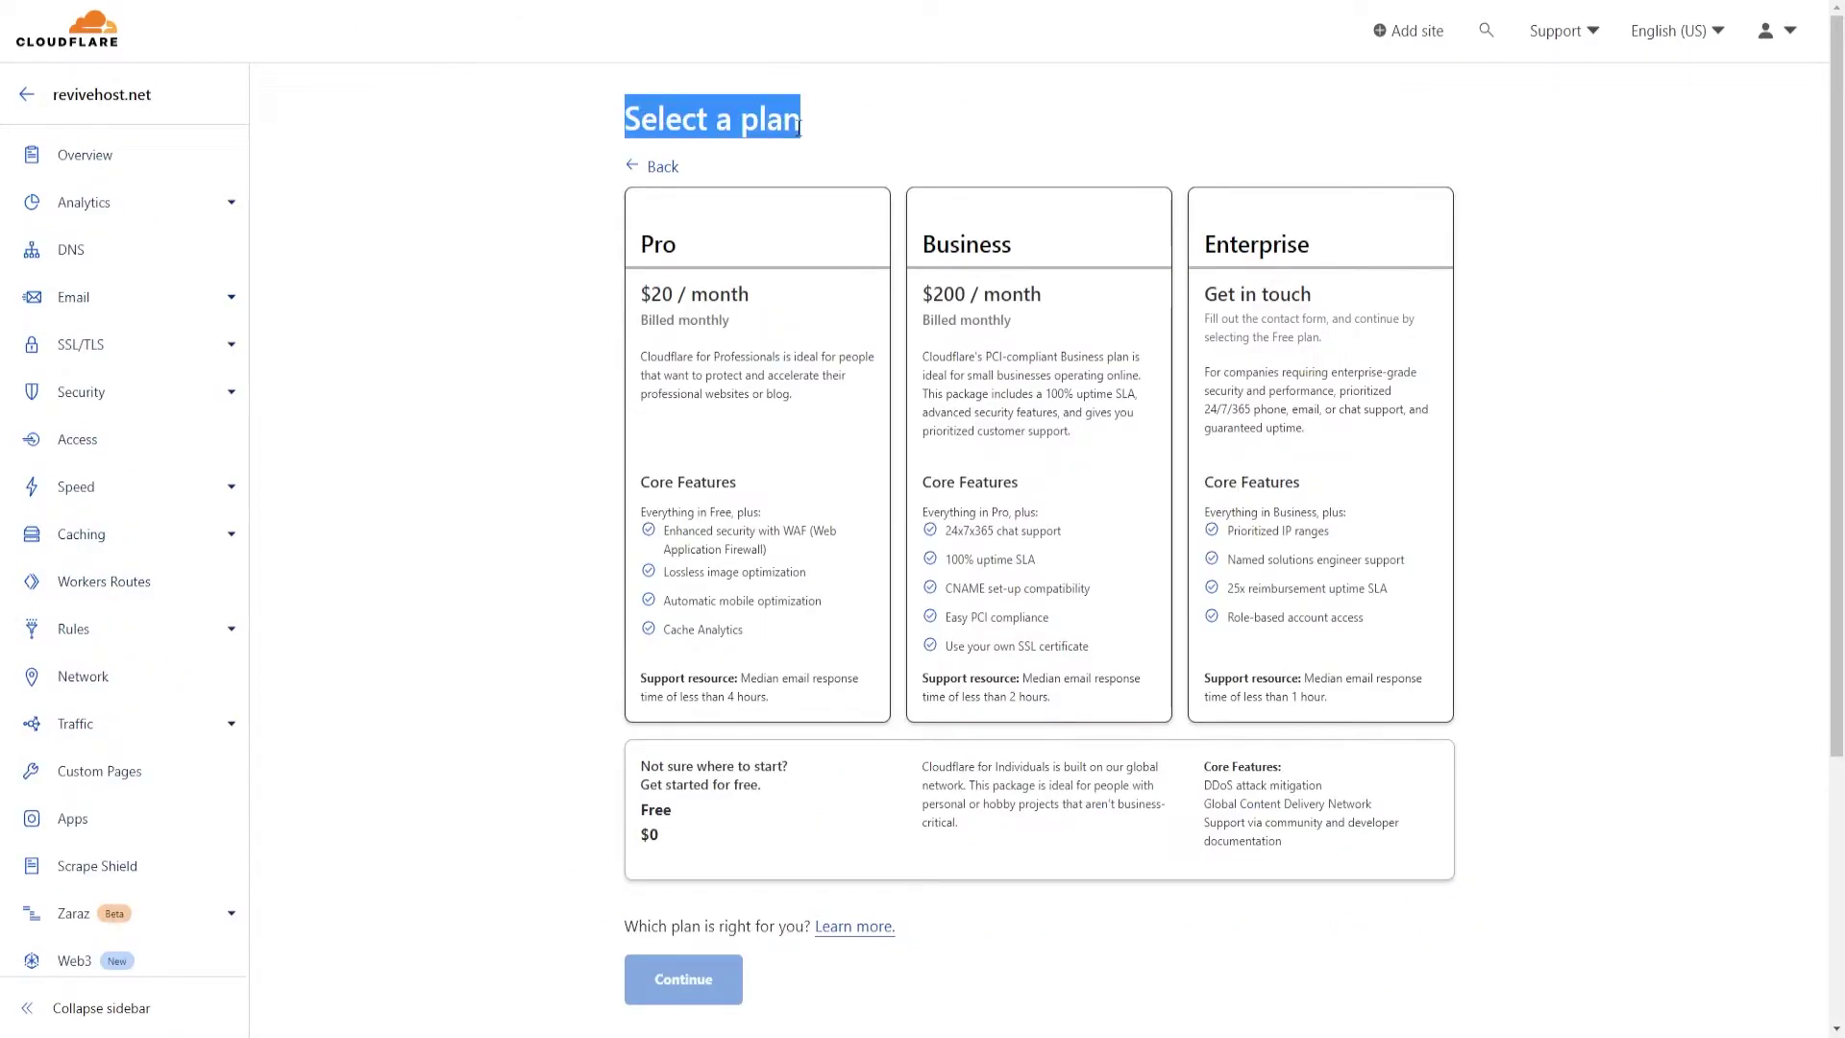
pyautogui.click(689, 802)
pyautogui.click(683, 979)
pyautogui.scroll(-3, 672, 816)
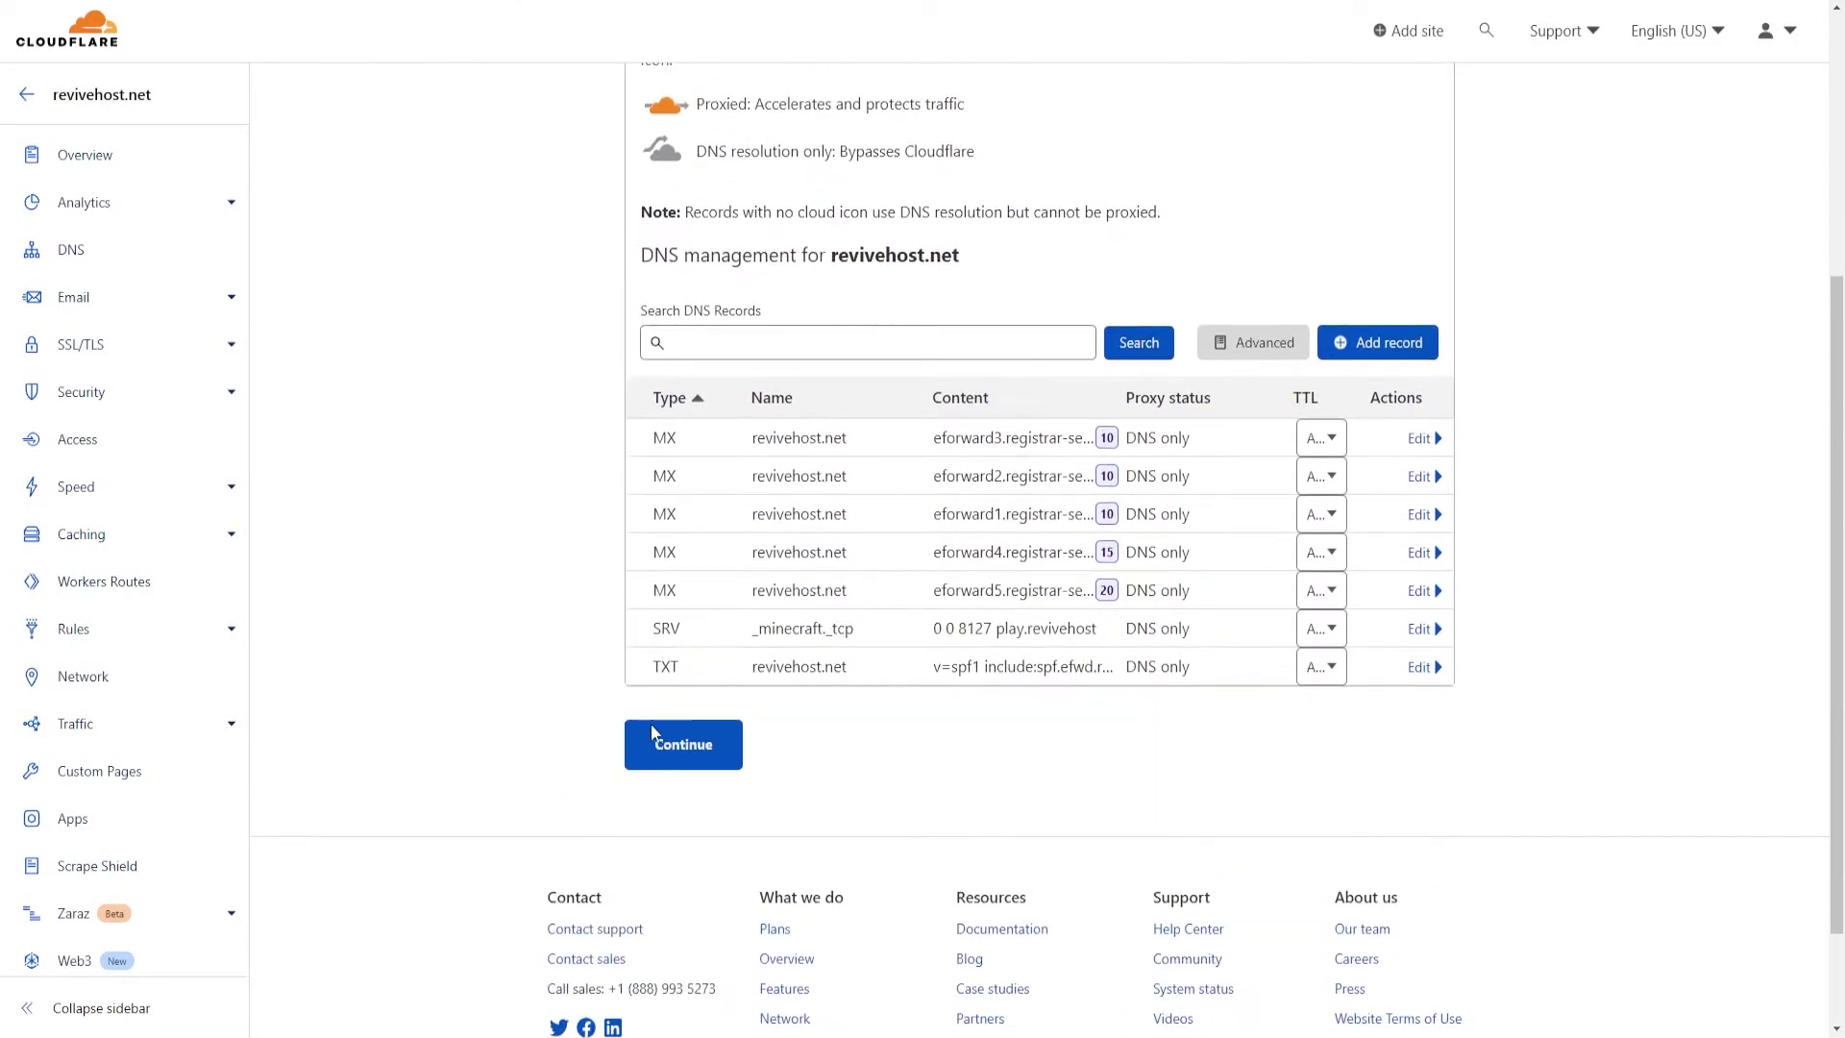
pyautogui.click(652, 734)
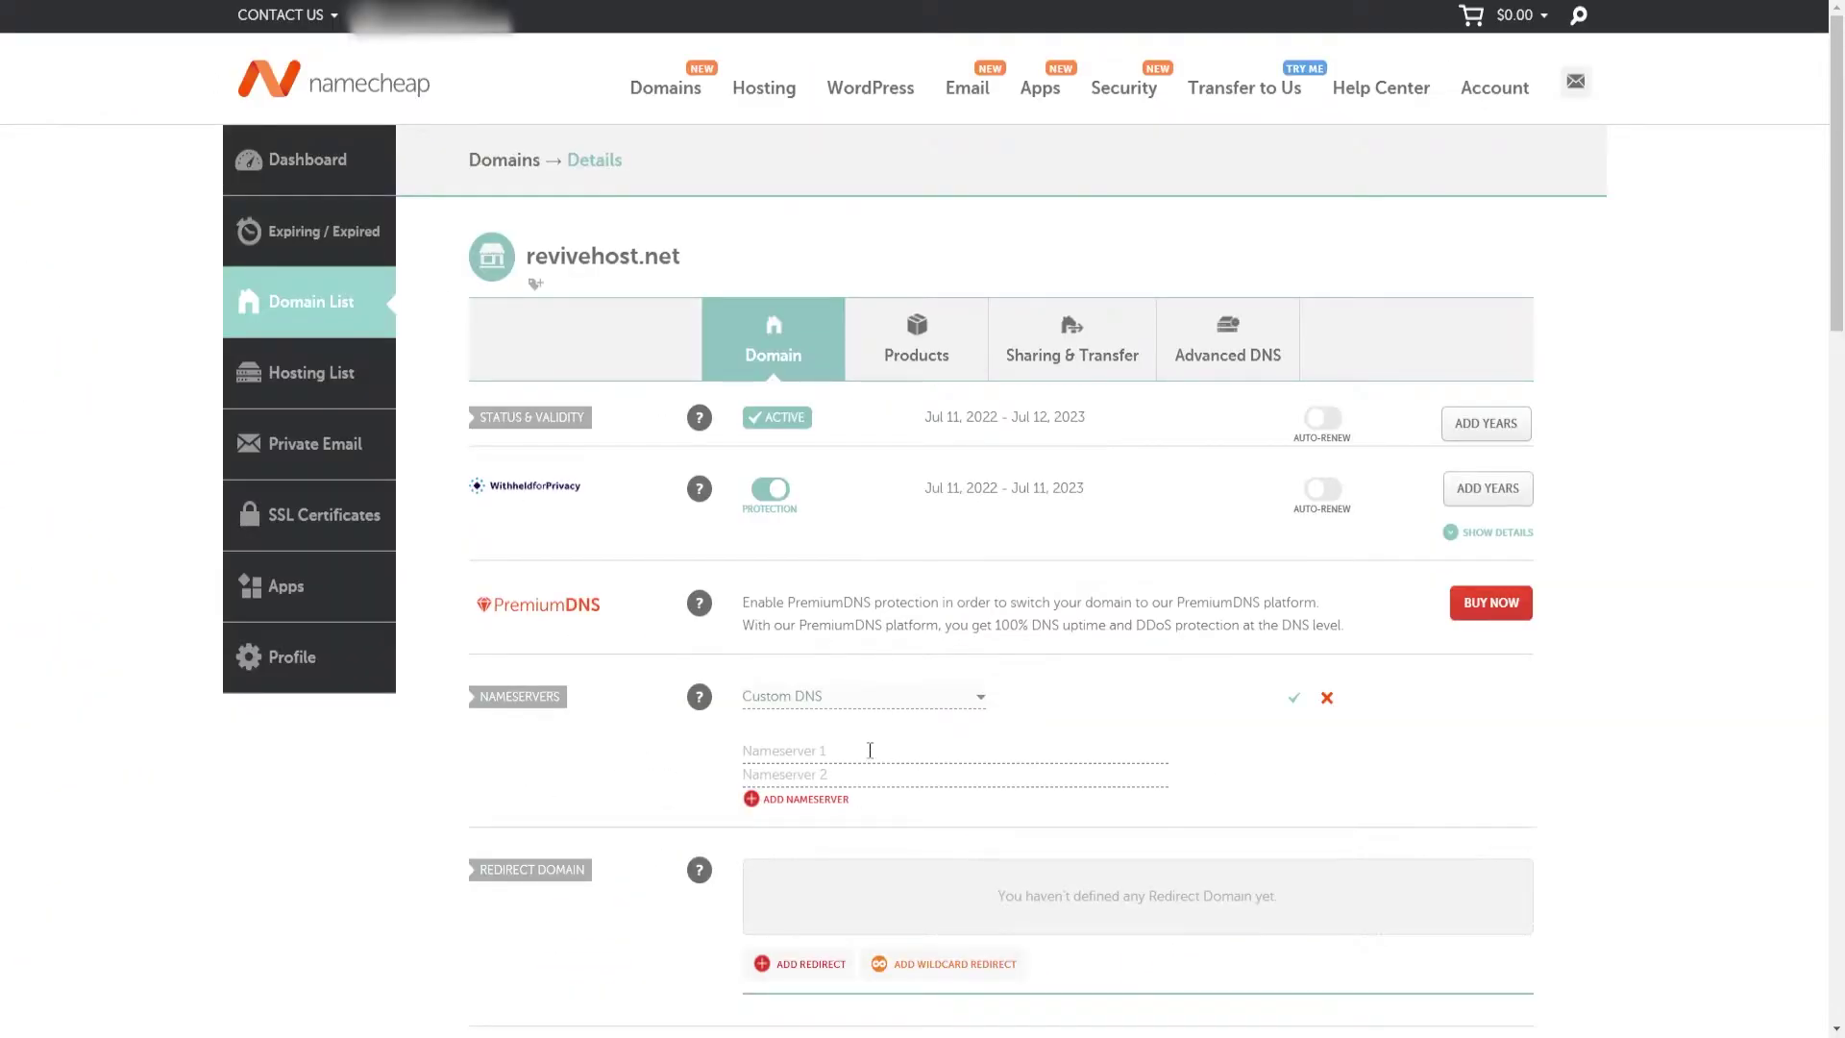
# Step: Enter addilyn.ns.cloudflare.com and dexter.ns.cloudflare.com as Nameserver 1 and 2 and save them
pyautogui.click(870, 751)
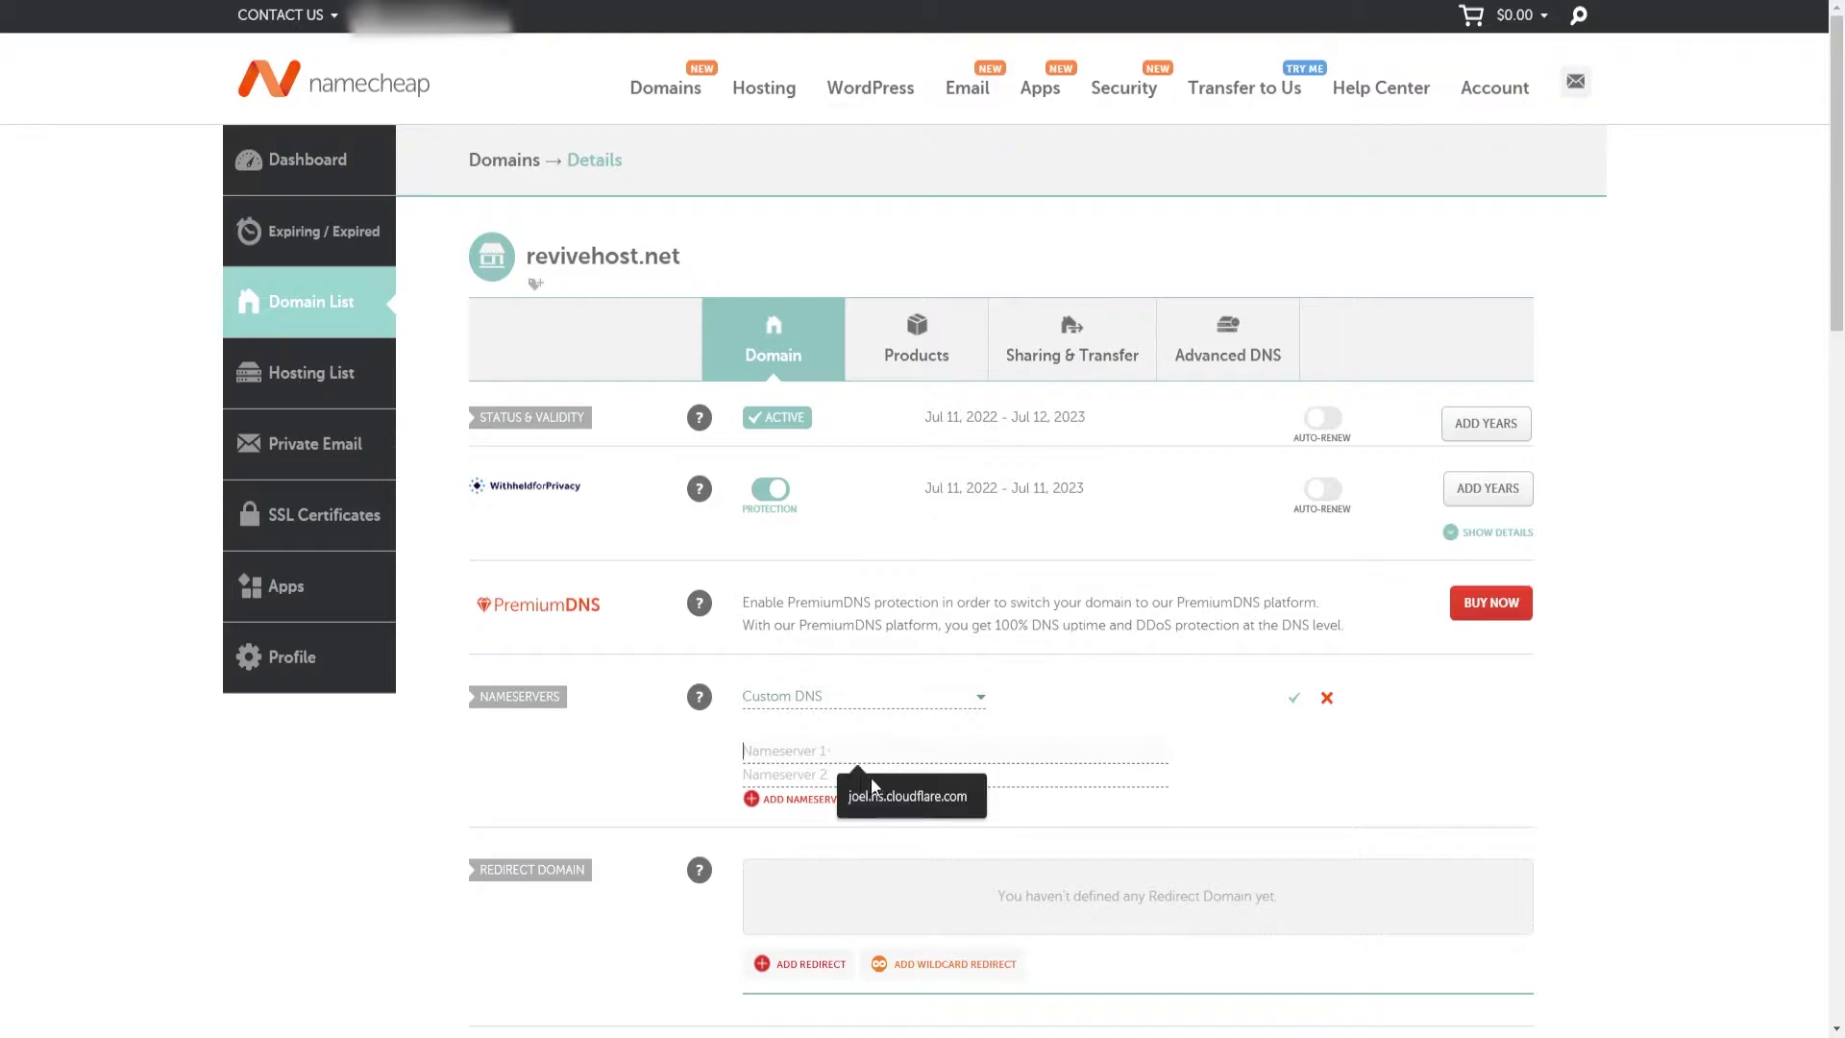
pyautogui.write('addilyn.ns.cloudflare.com')
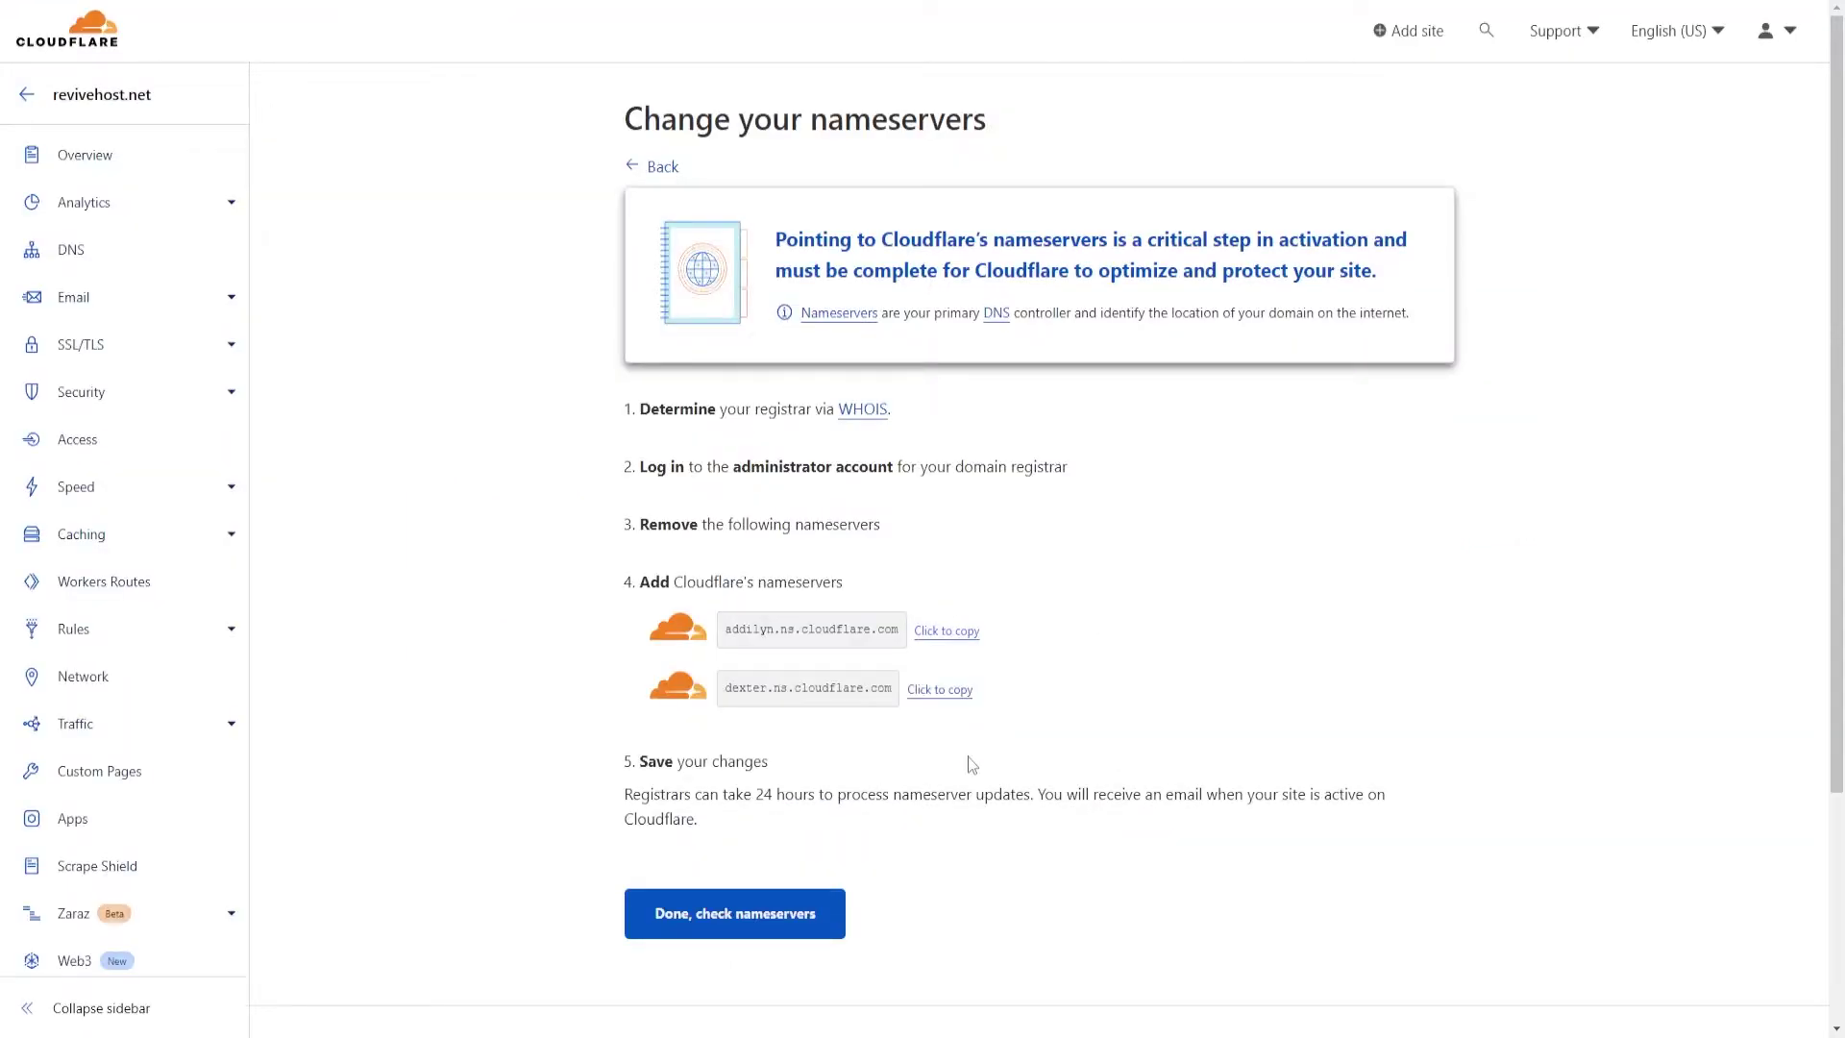
pyautogui.click(944, 689)
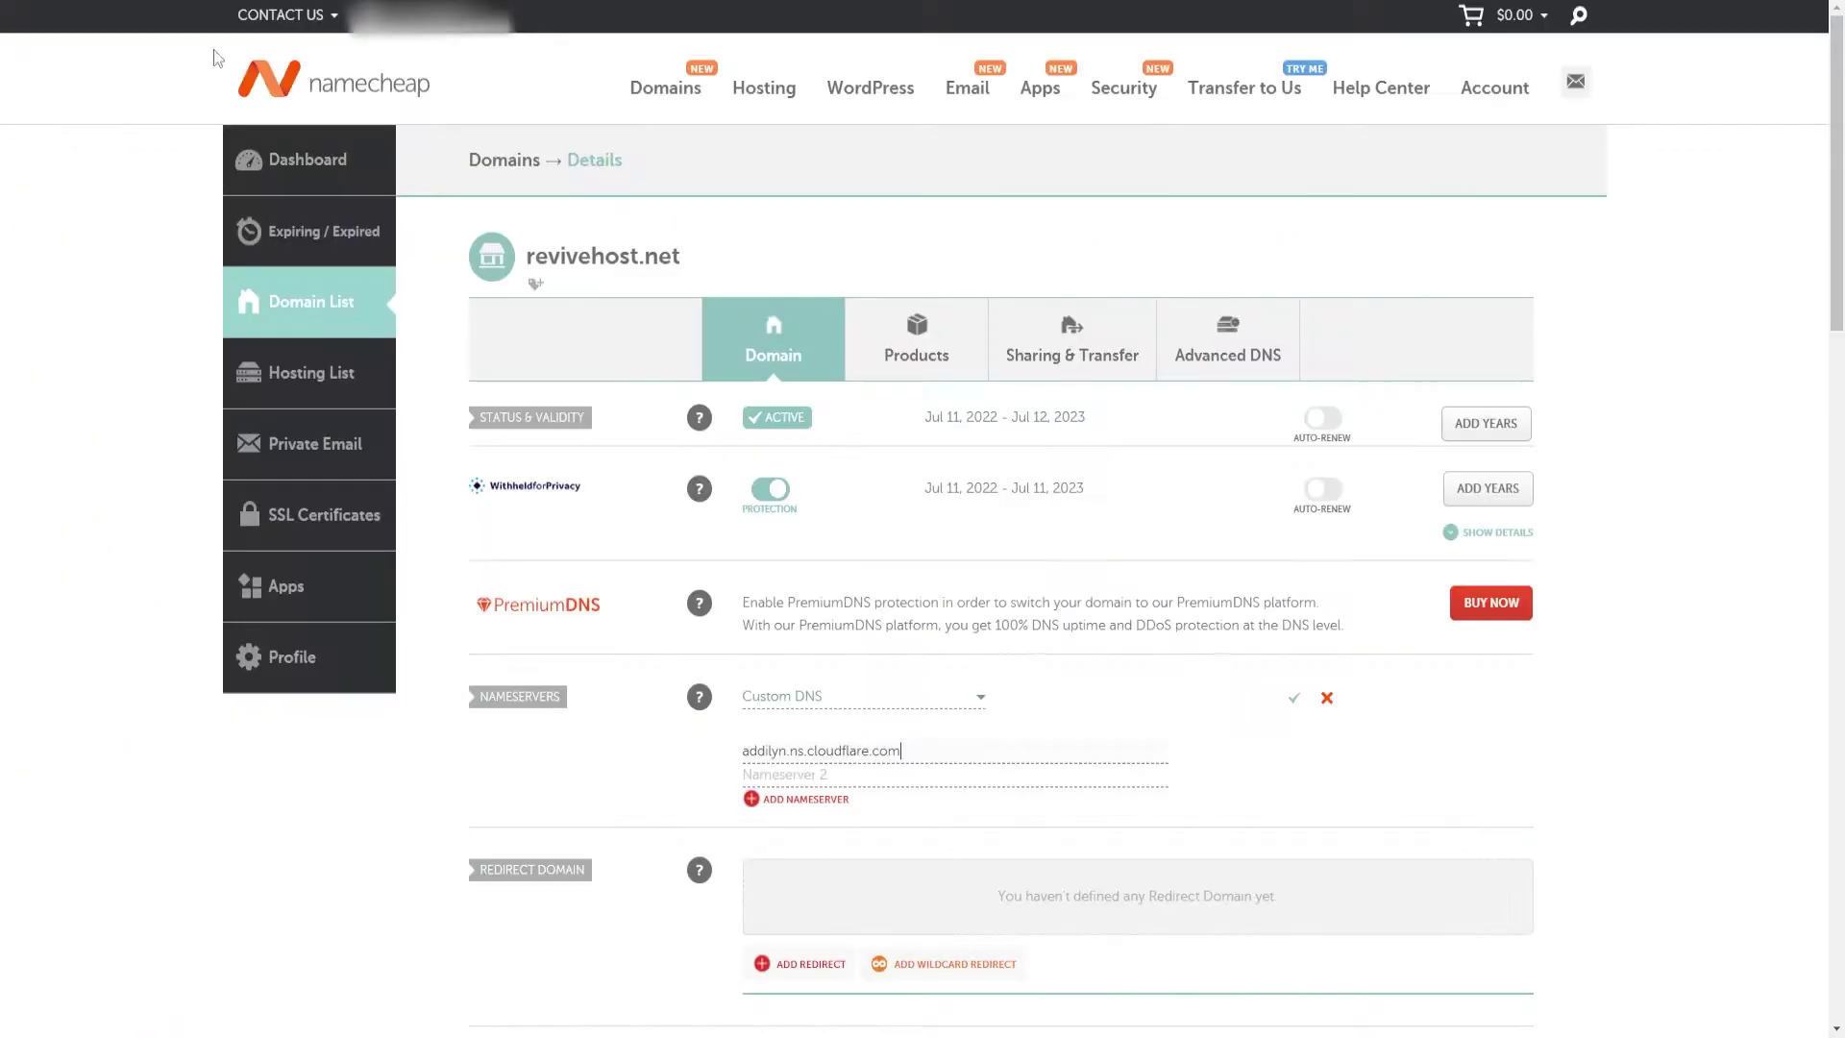
pyautogui.hotkey('ctrl', 'v')
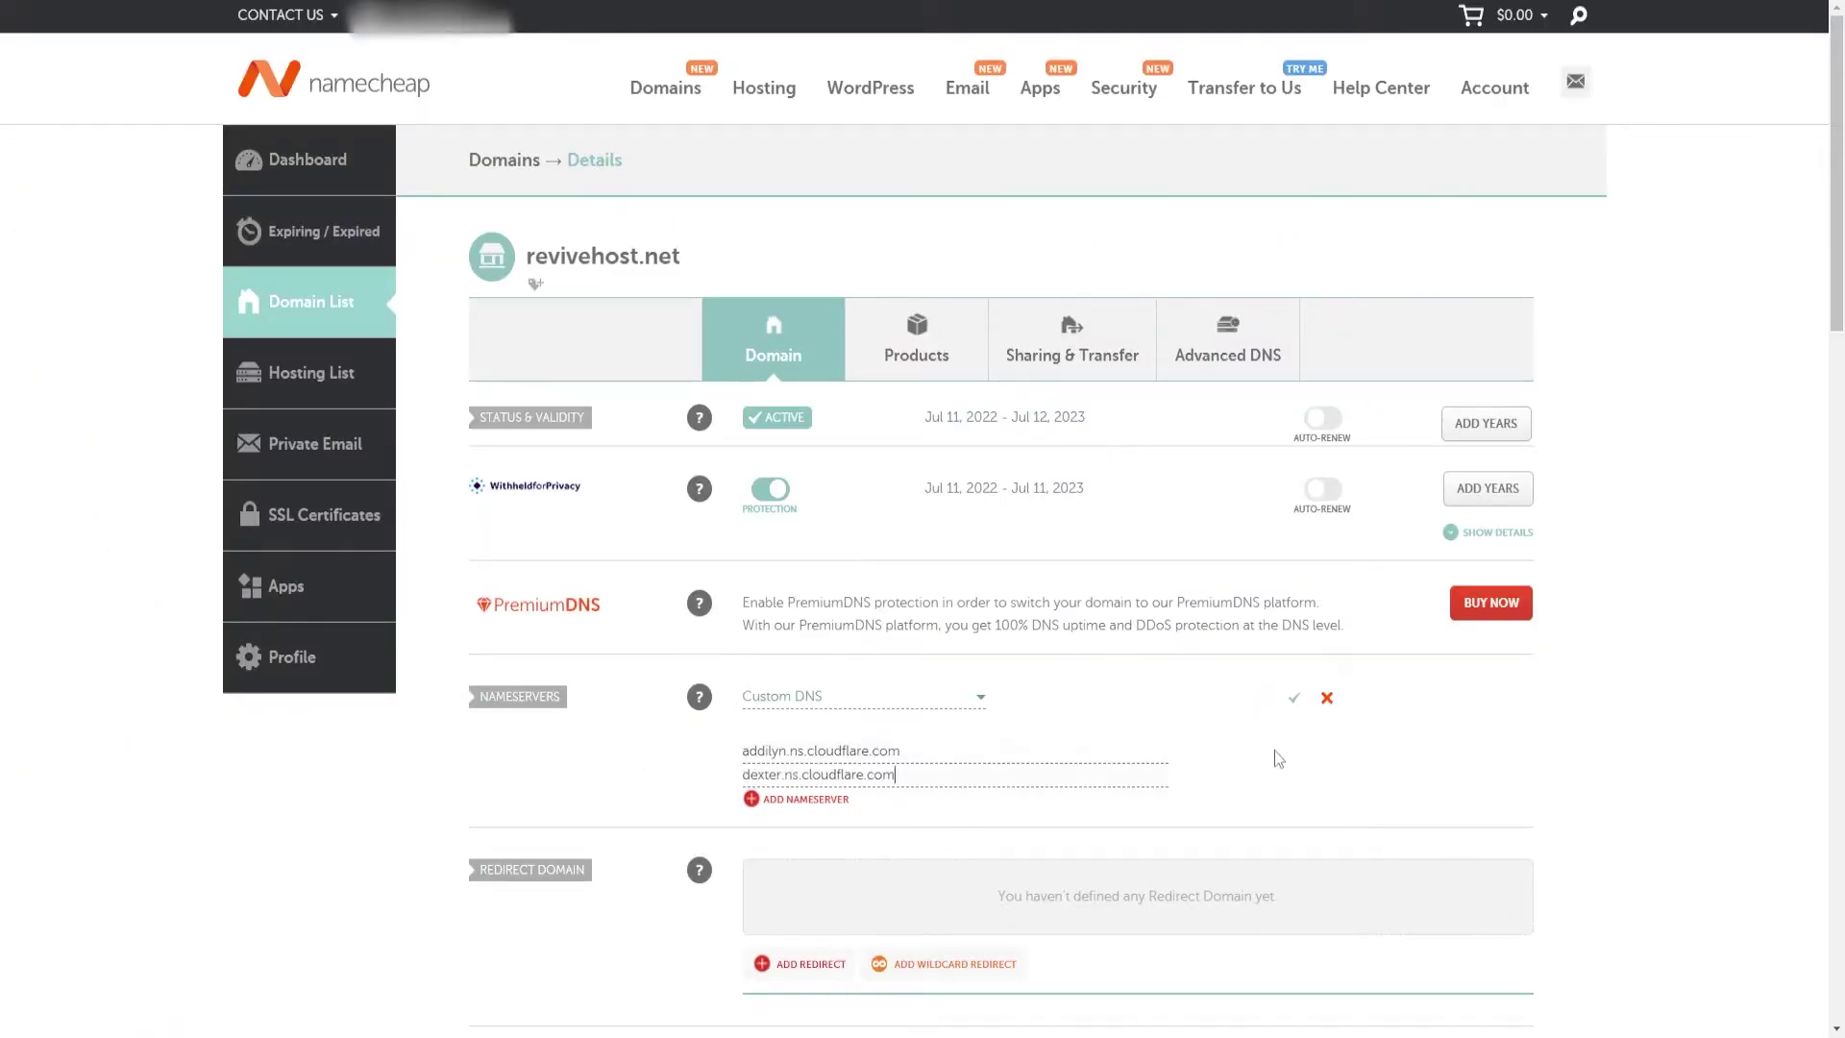
pyautogui.click(1294, 701)
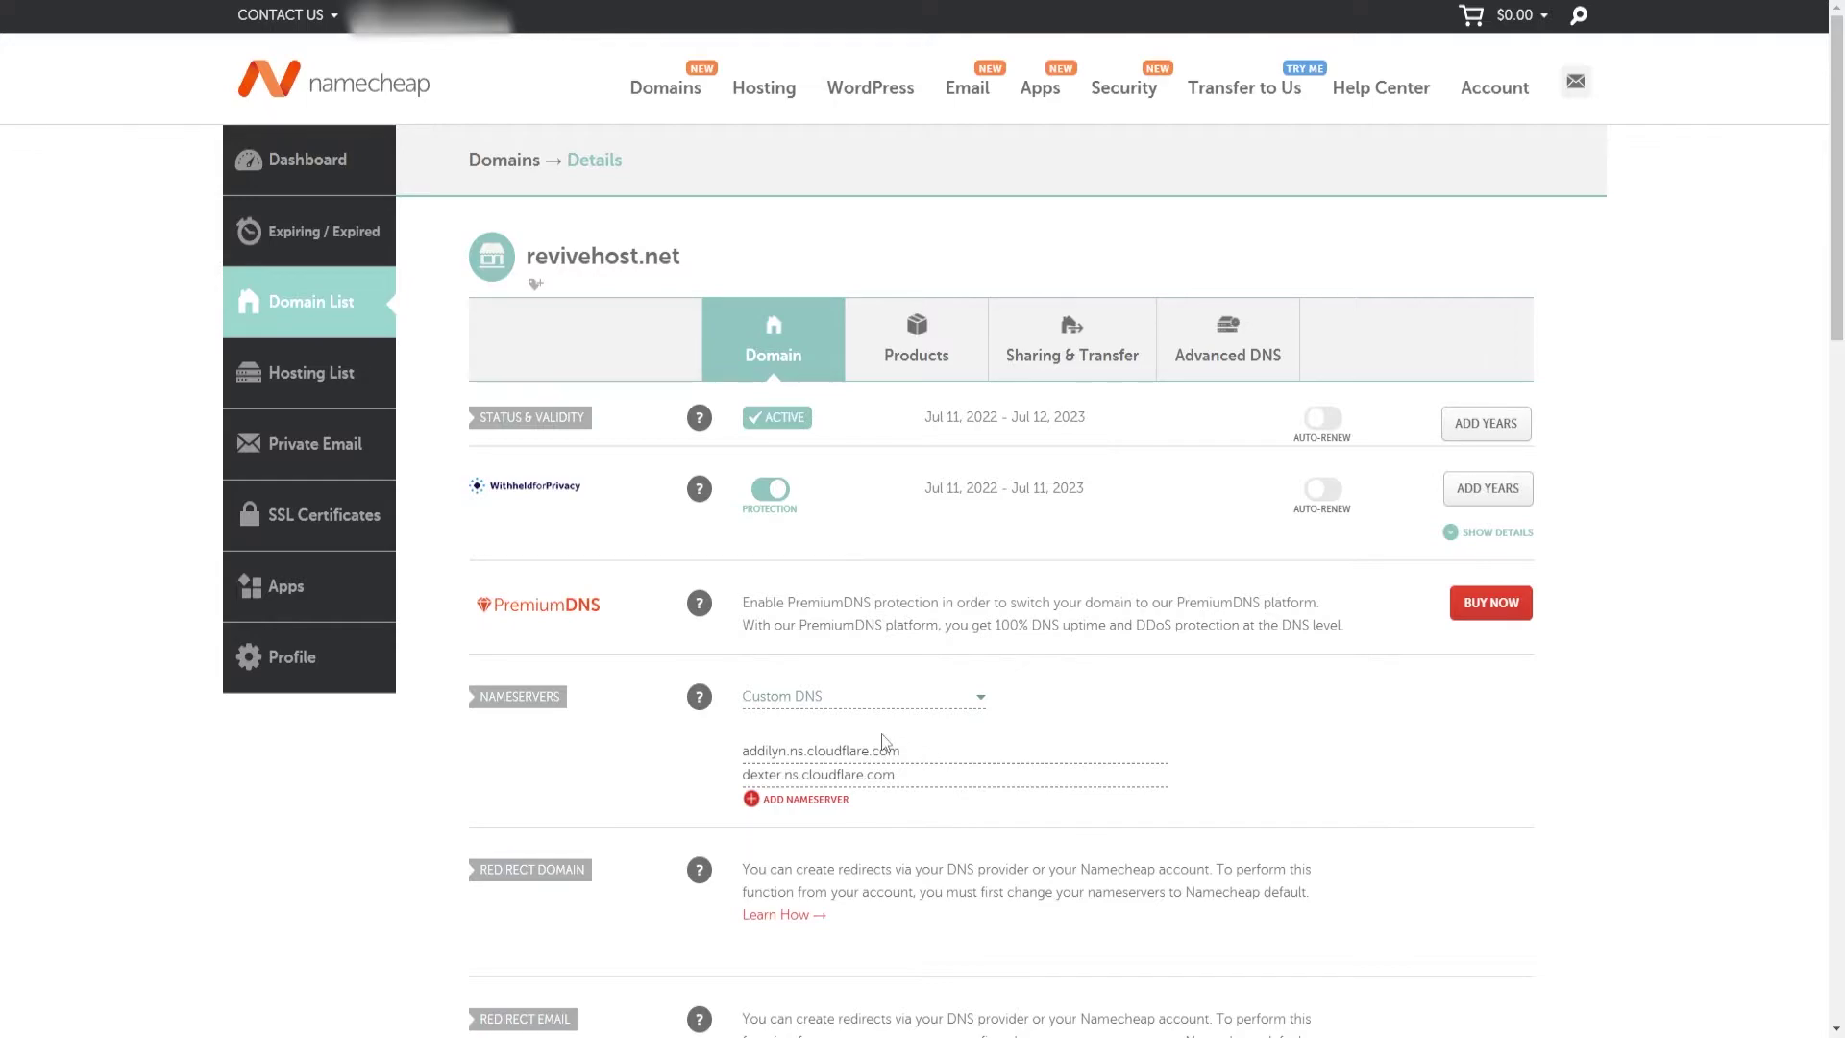
pyautogui.hotkey('ctrl', 'Tab')
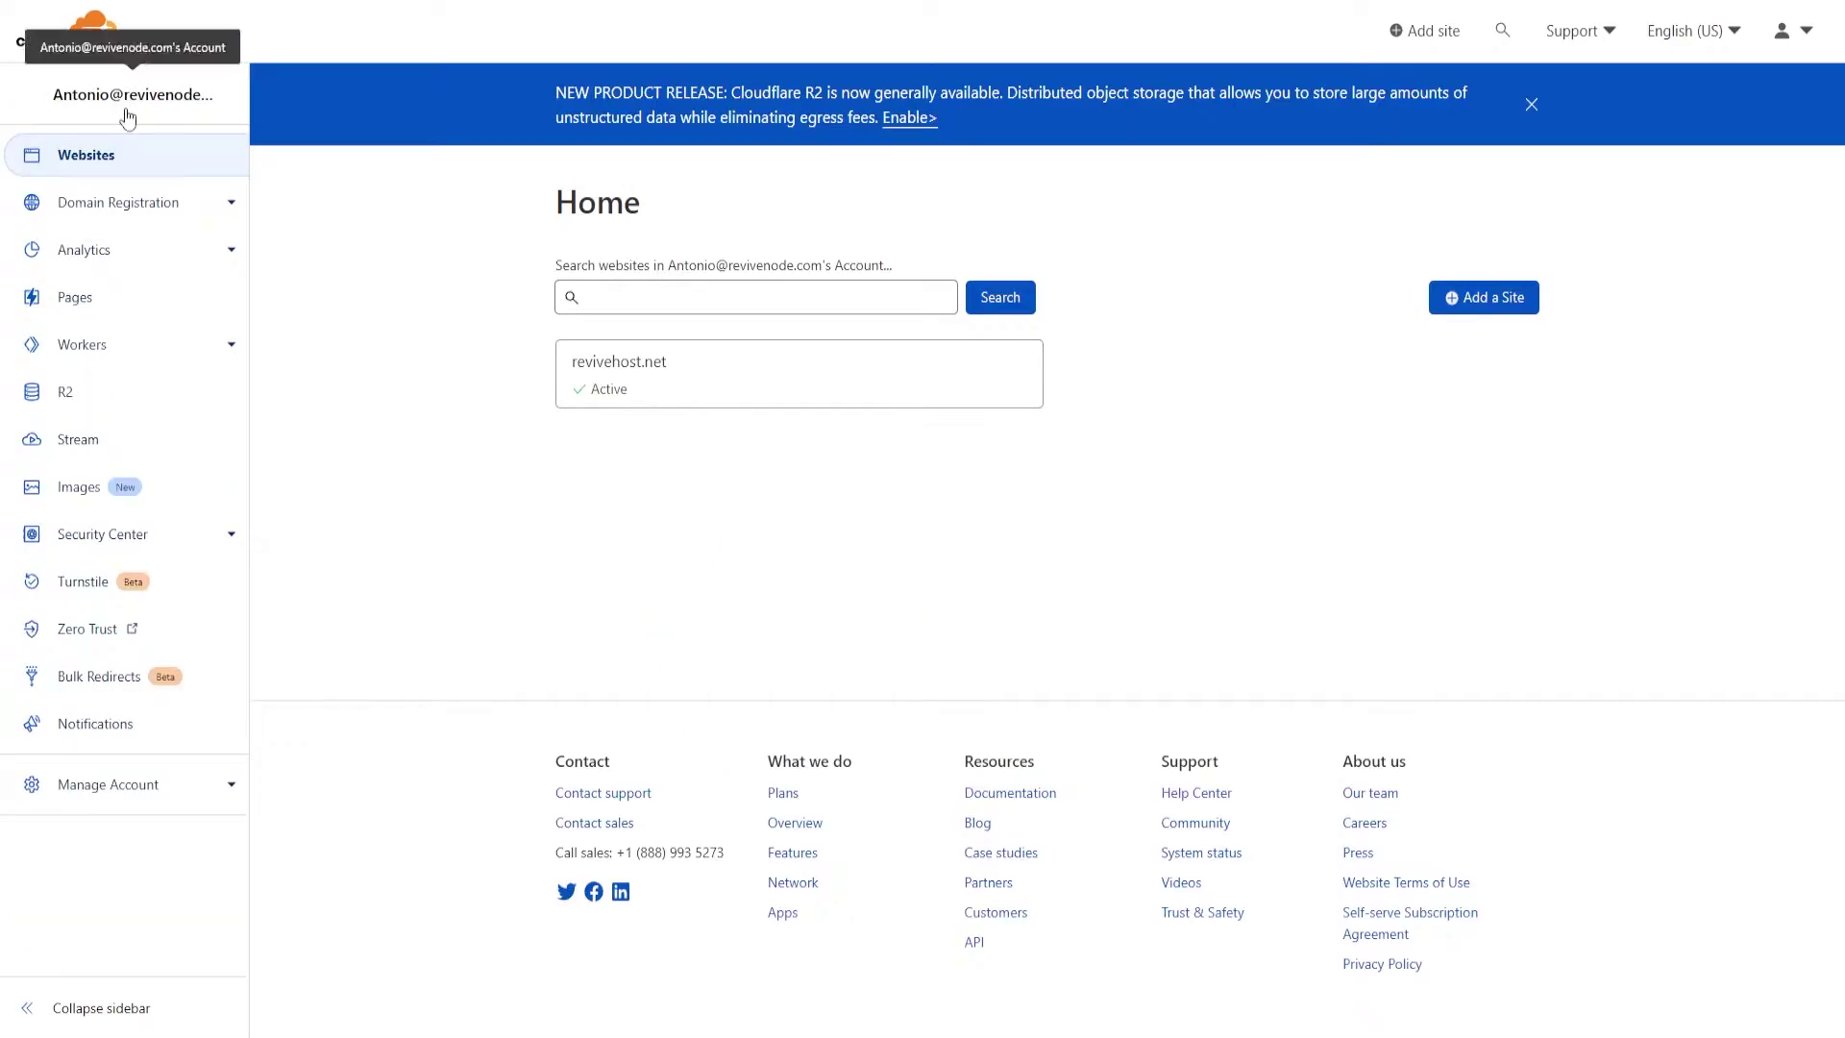
# Step: Open the revivehost.net Overview, which confirms the site is protected by Cloudflare
pyautogui.click(678, 389)
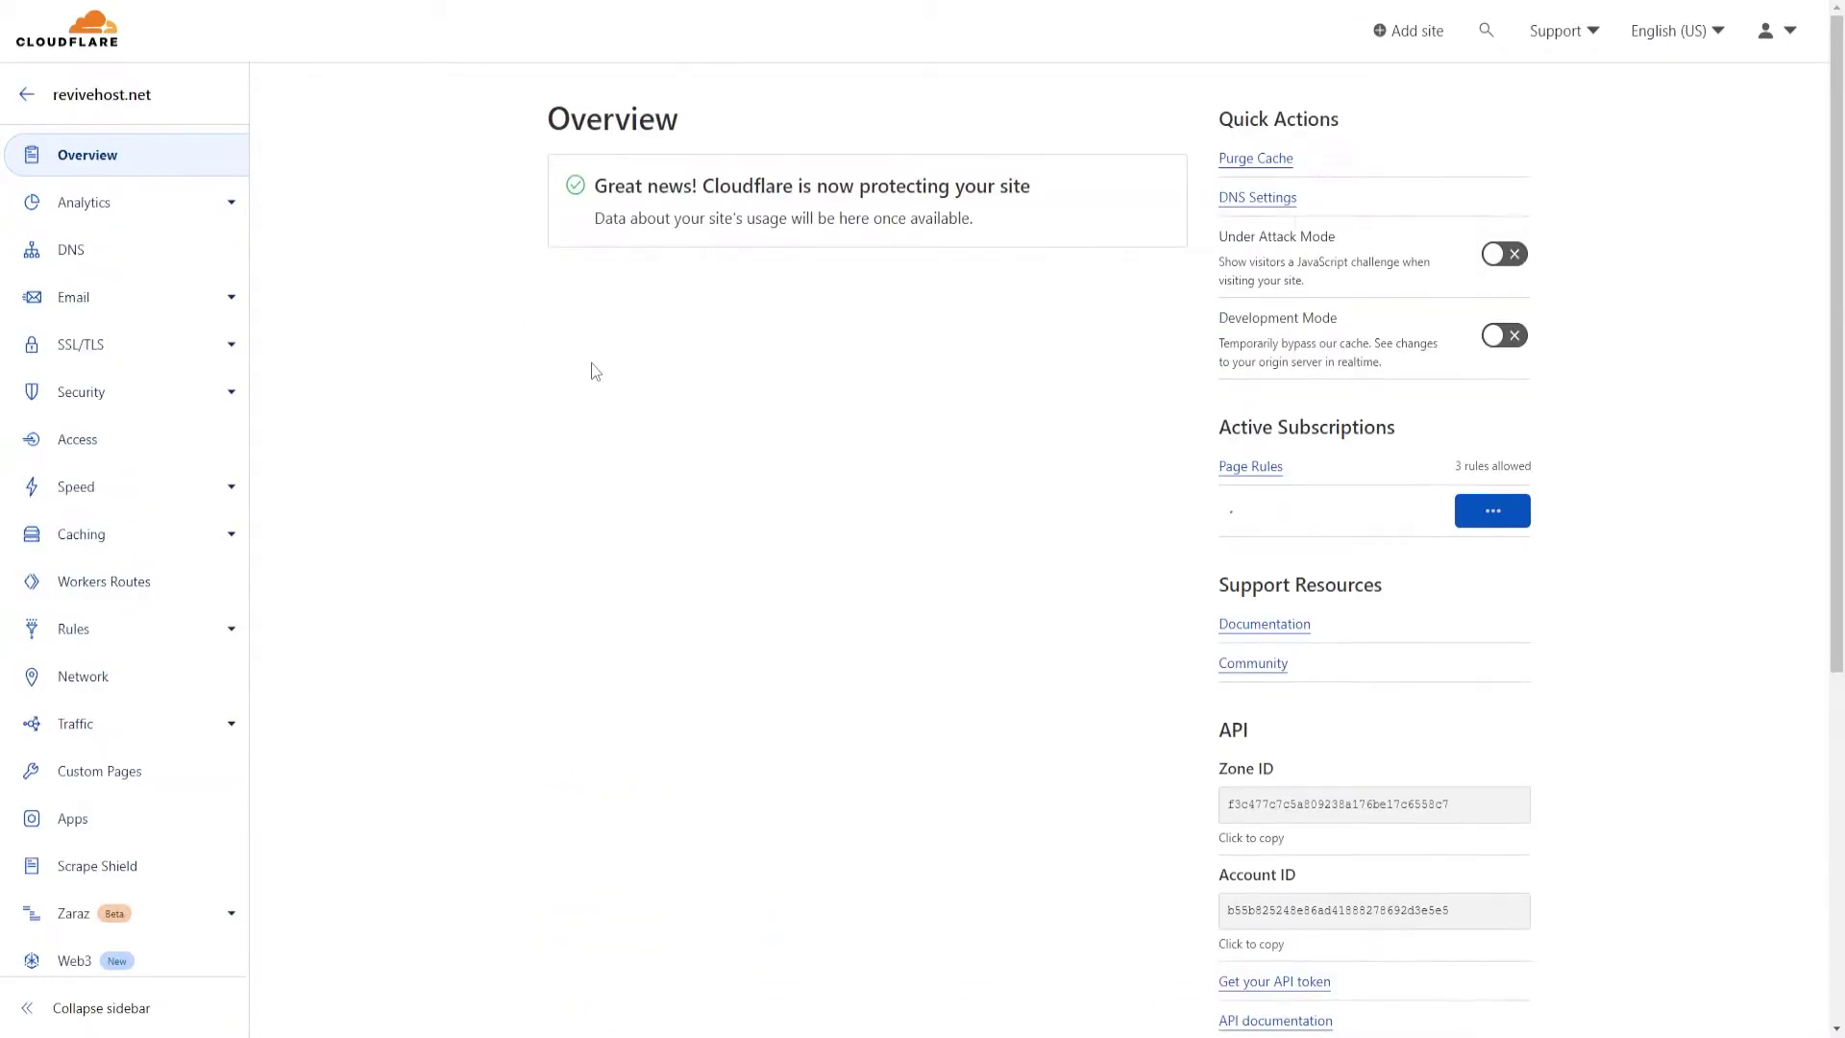
pyautogui.moveTo(587, 309); pyautogui.dragTo(1033, 314)
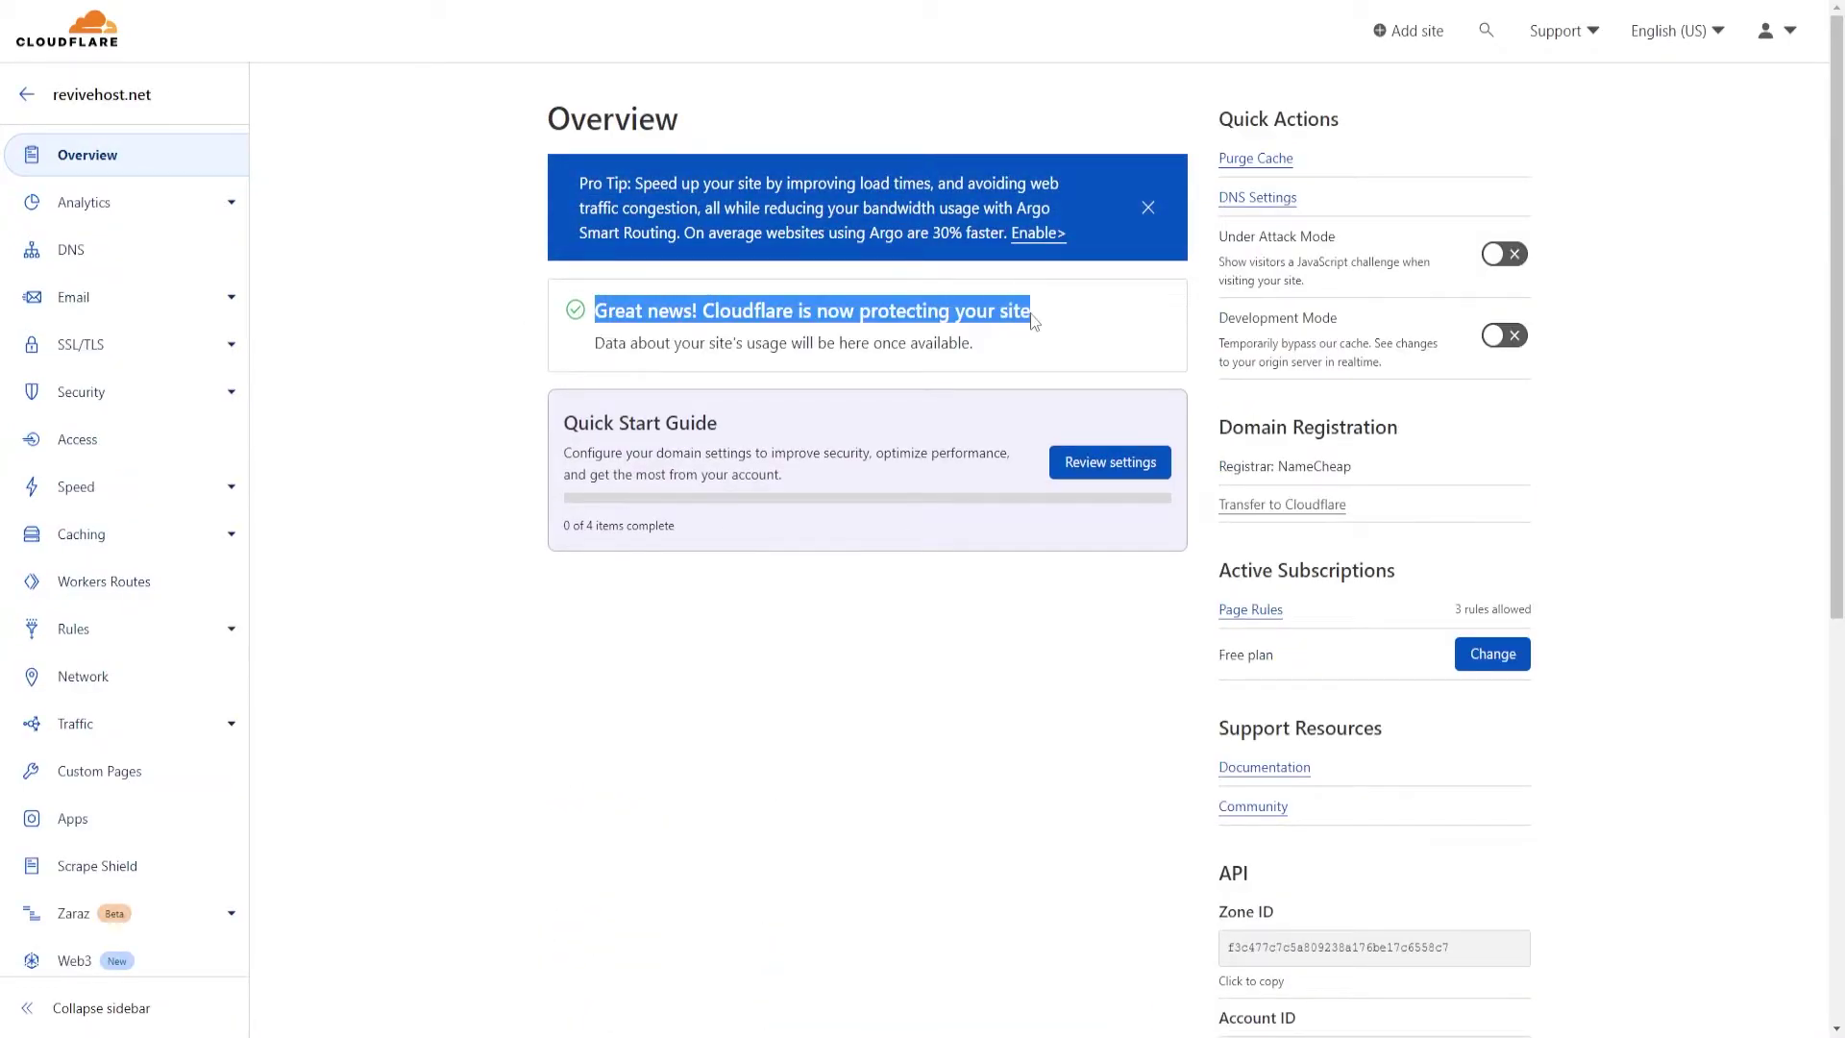
pyautogui.click(463, 410)
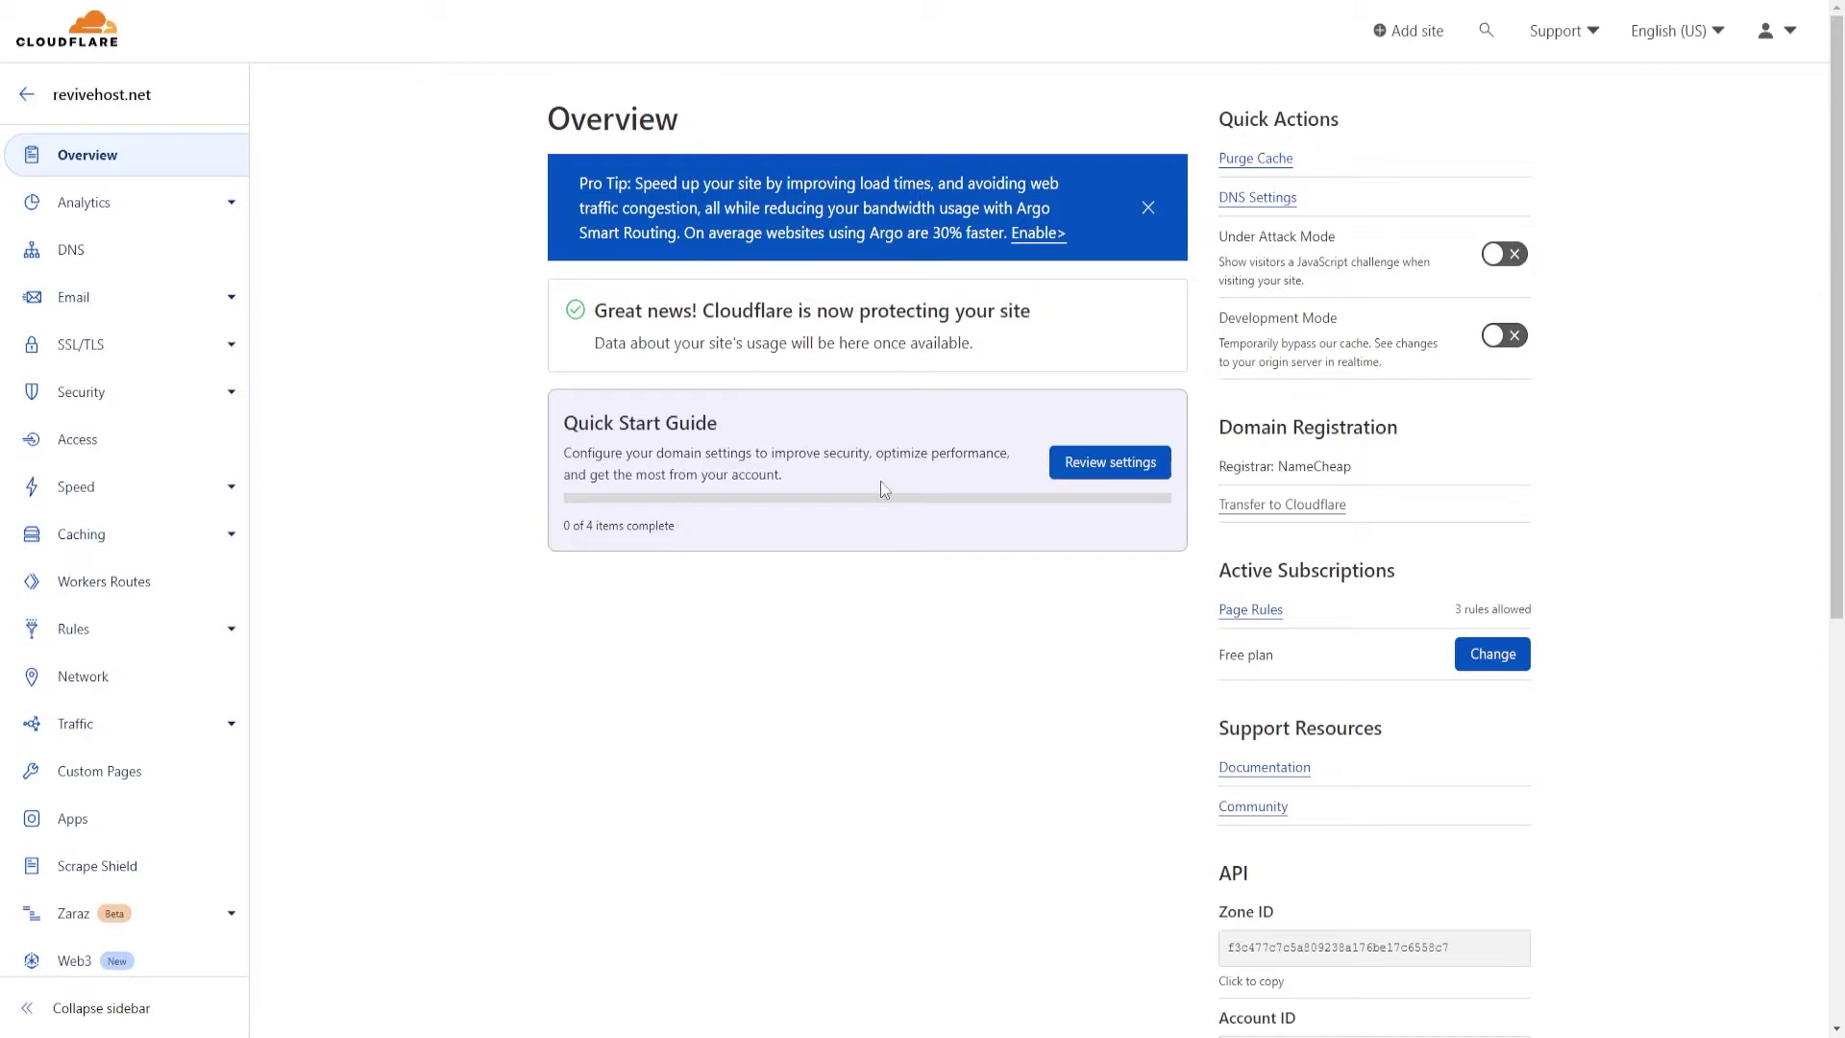
# Step: In DNS records, add a CNAME named revivehost.net targeting web1.revivenode.com
pyautogui.click(106, 255)
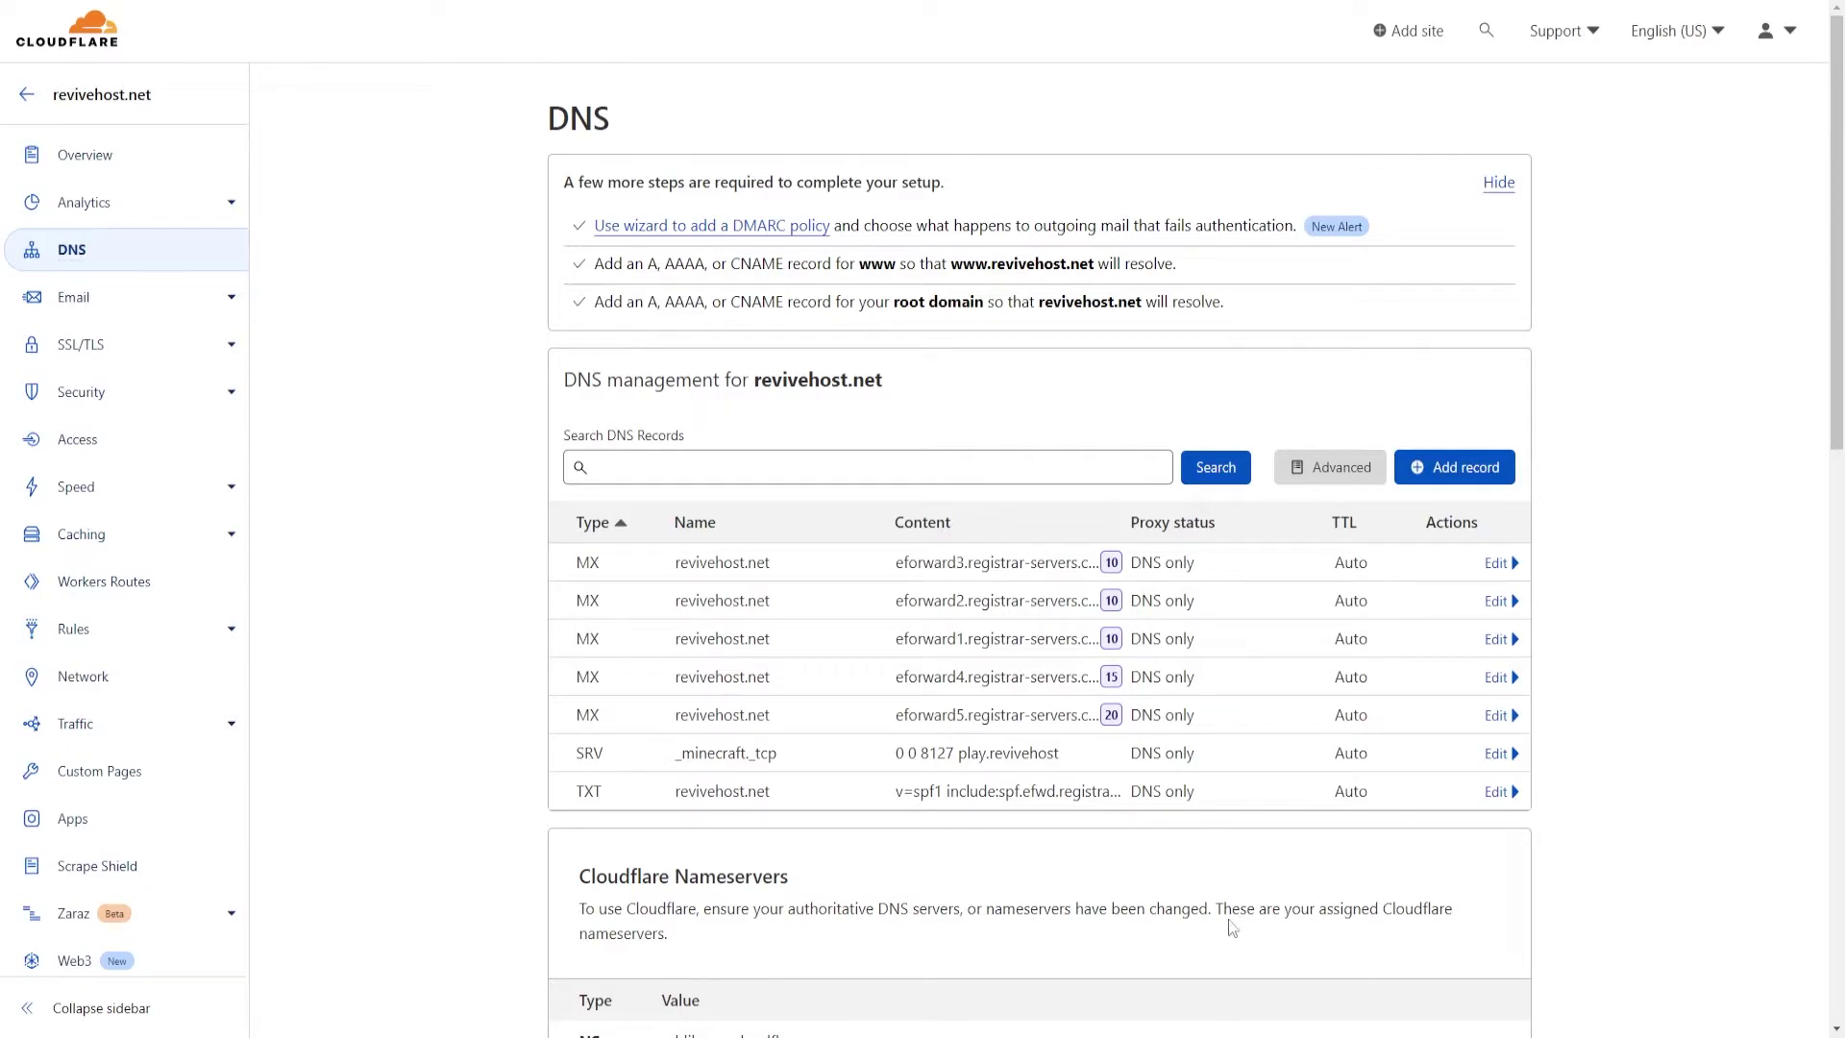
pyautogui.scroll(-3, 1231, 926)
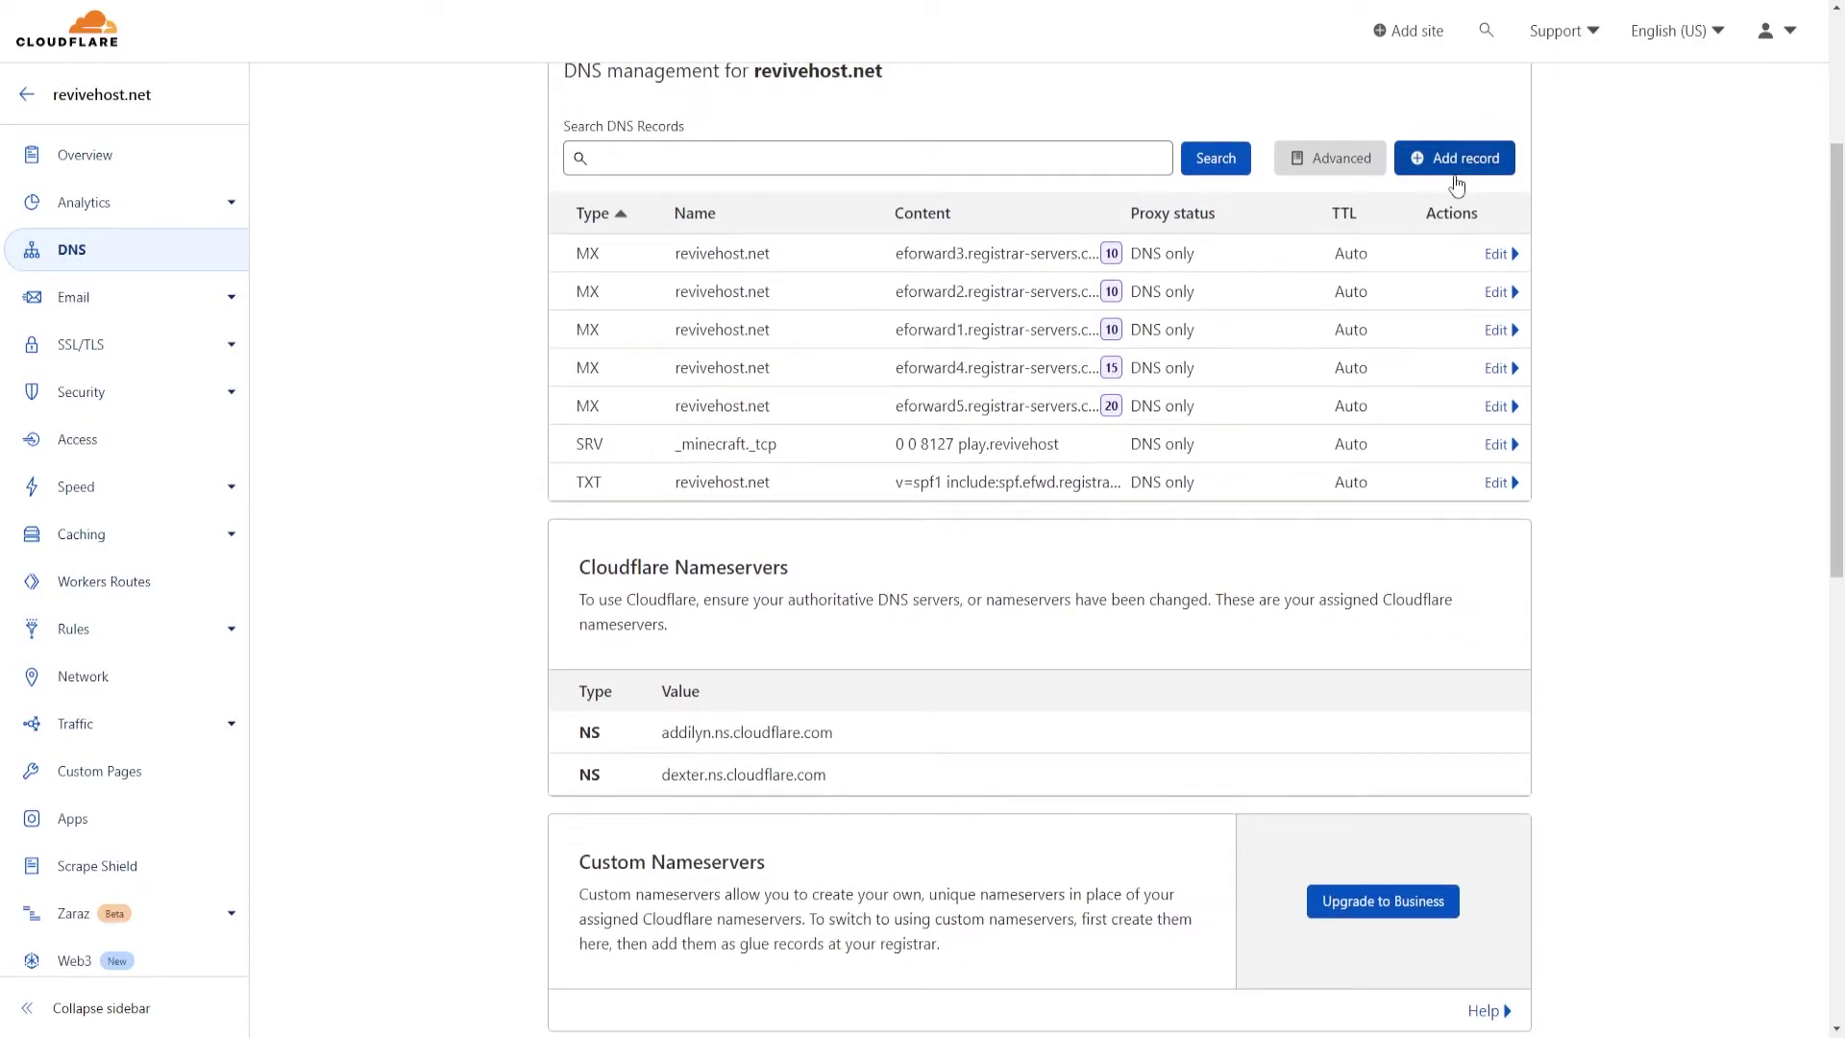
pyautogui.click(1456, 179)
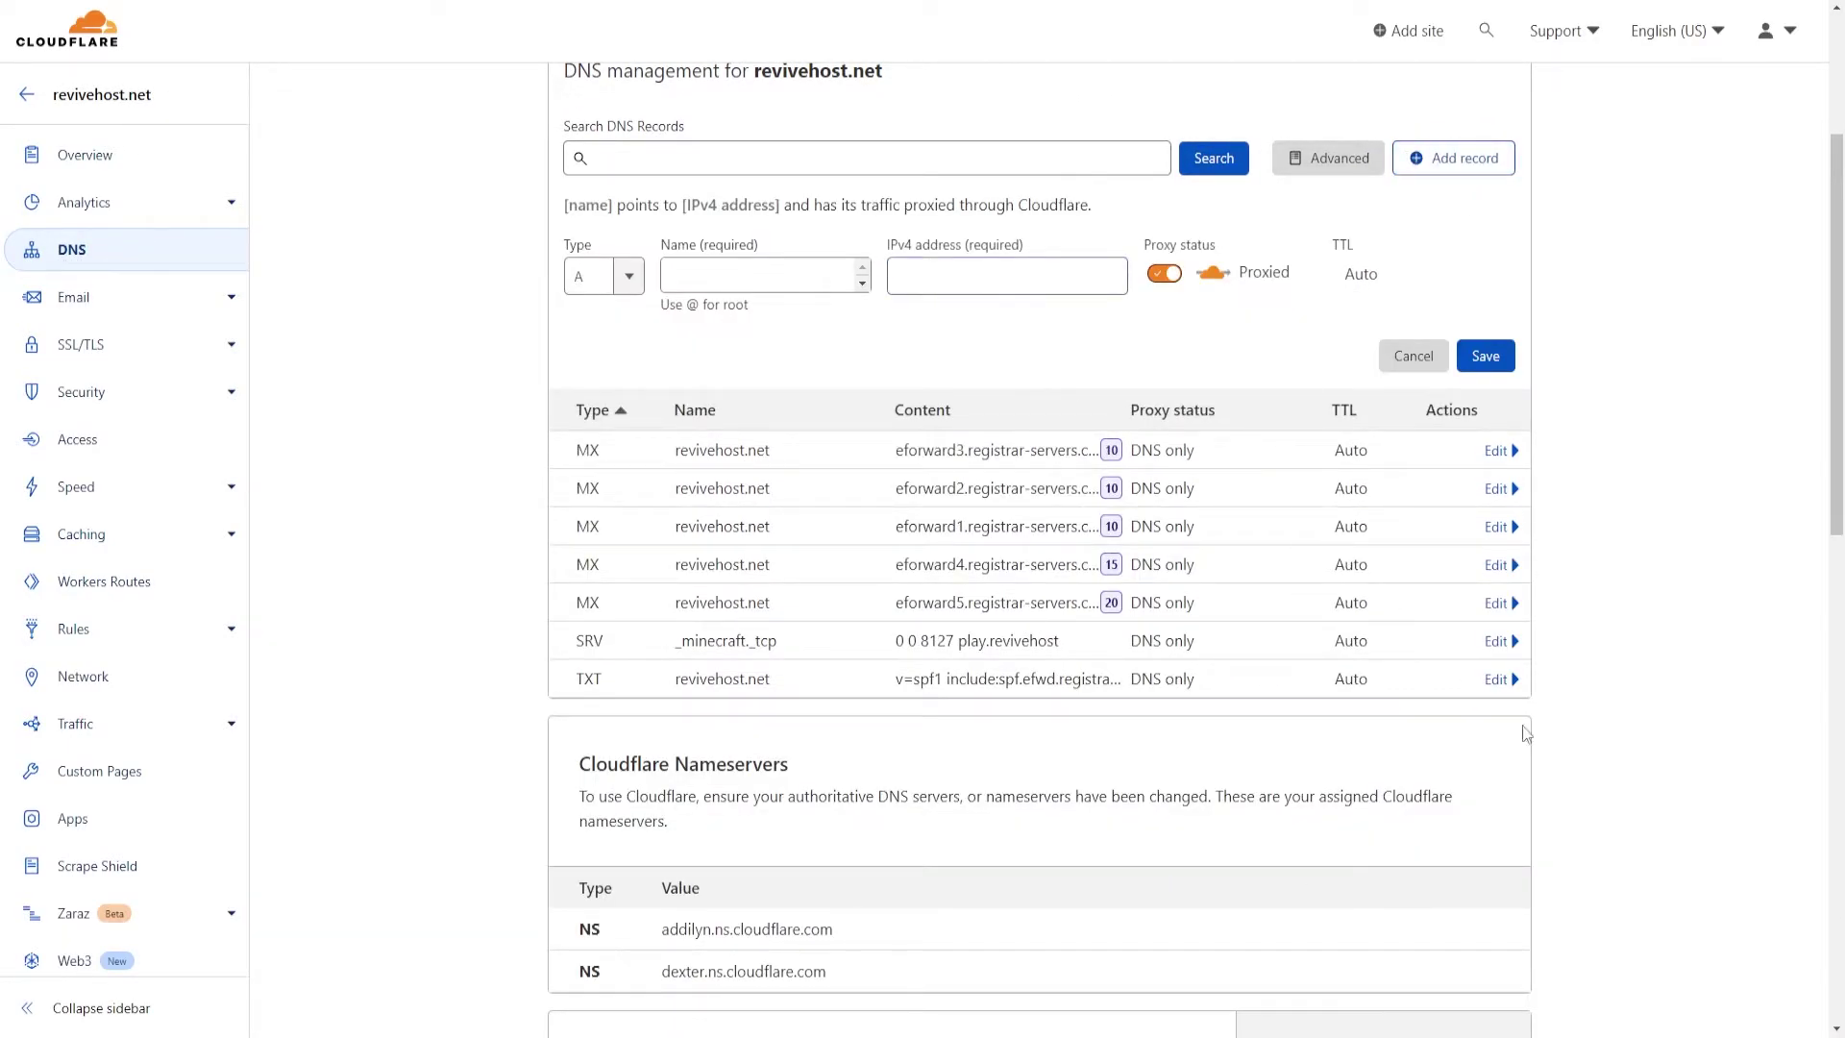
pyautogui.write('cname')
pyautogui.click(749, 267)
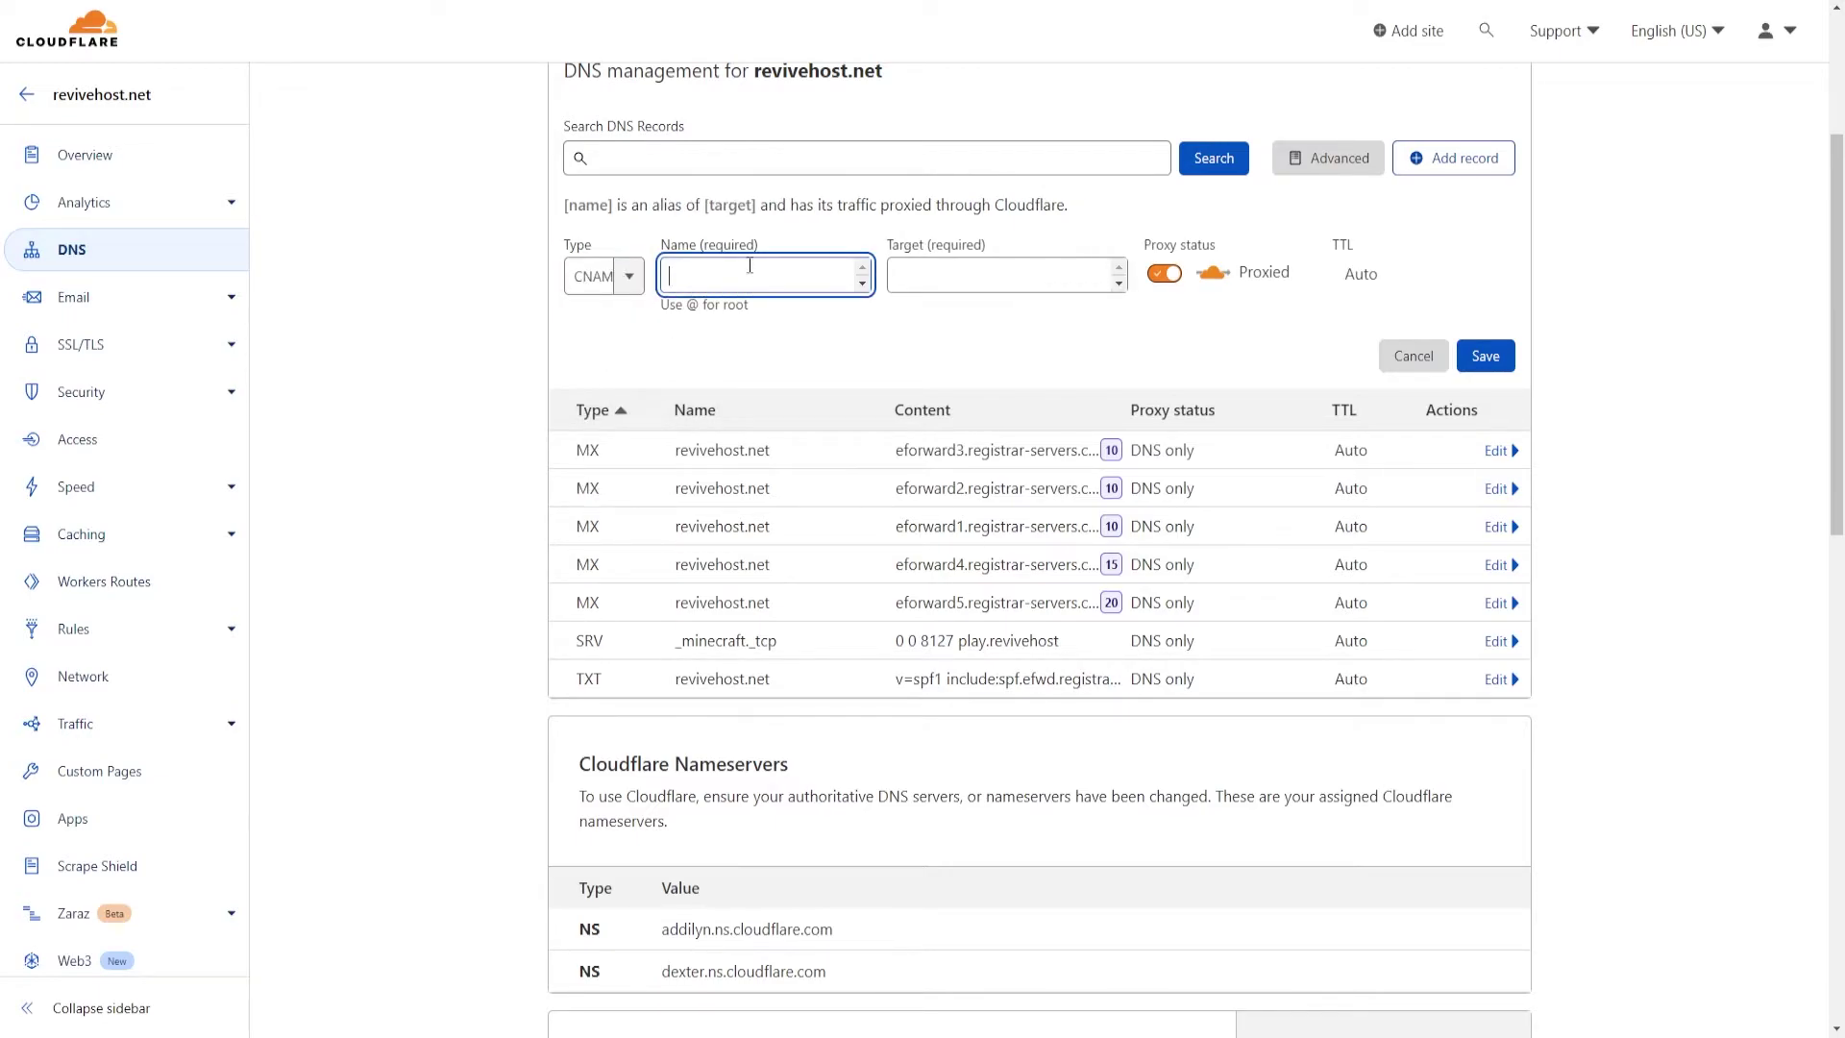
pyautogui.write('reviveh')
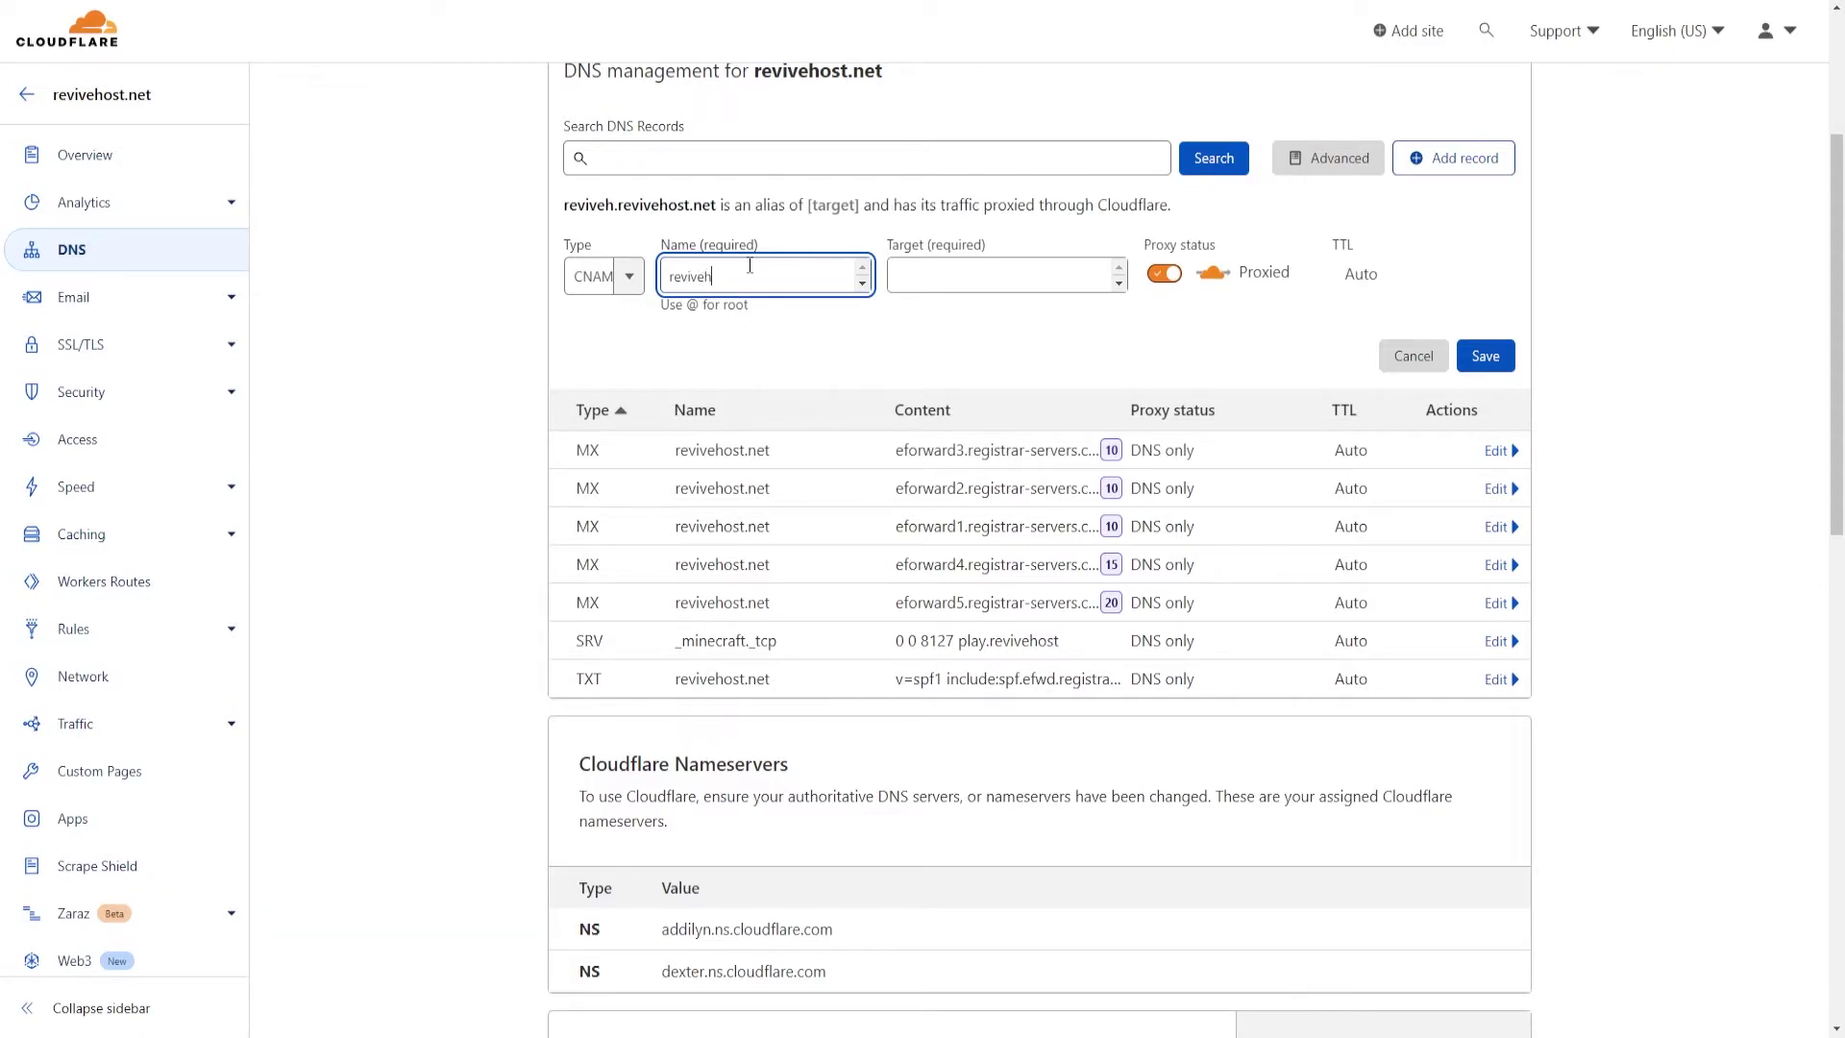
pyautogui.write('ost.net')
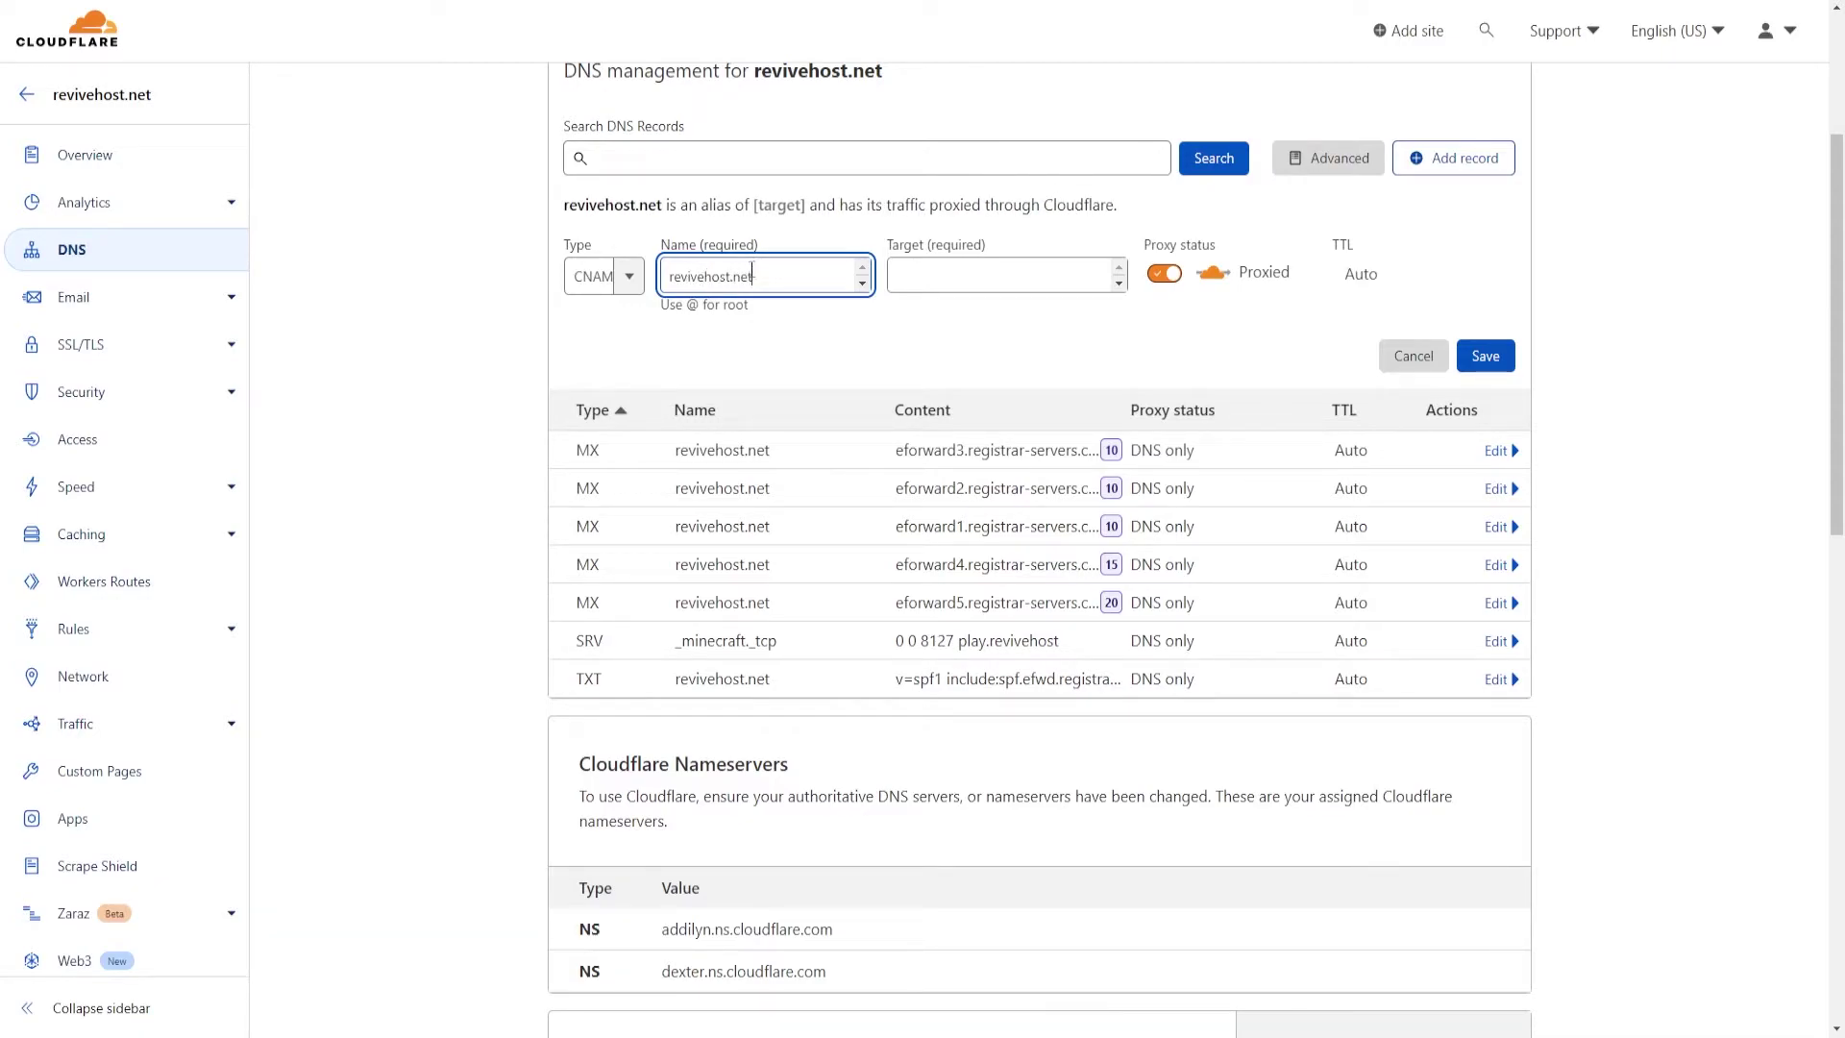
pyautogui.moveTo(767, 277); pyautogui.dragTo(665, 277)
pyautogui.click(975, 280)
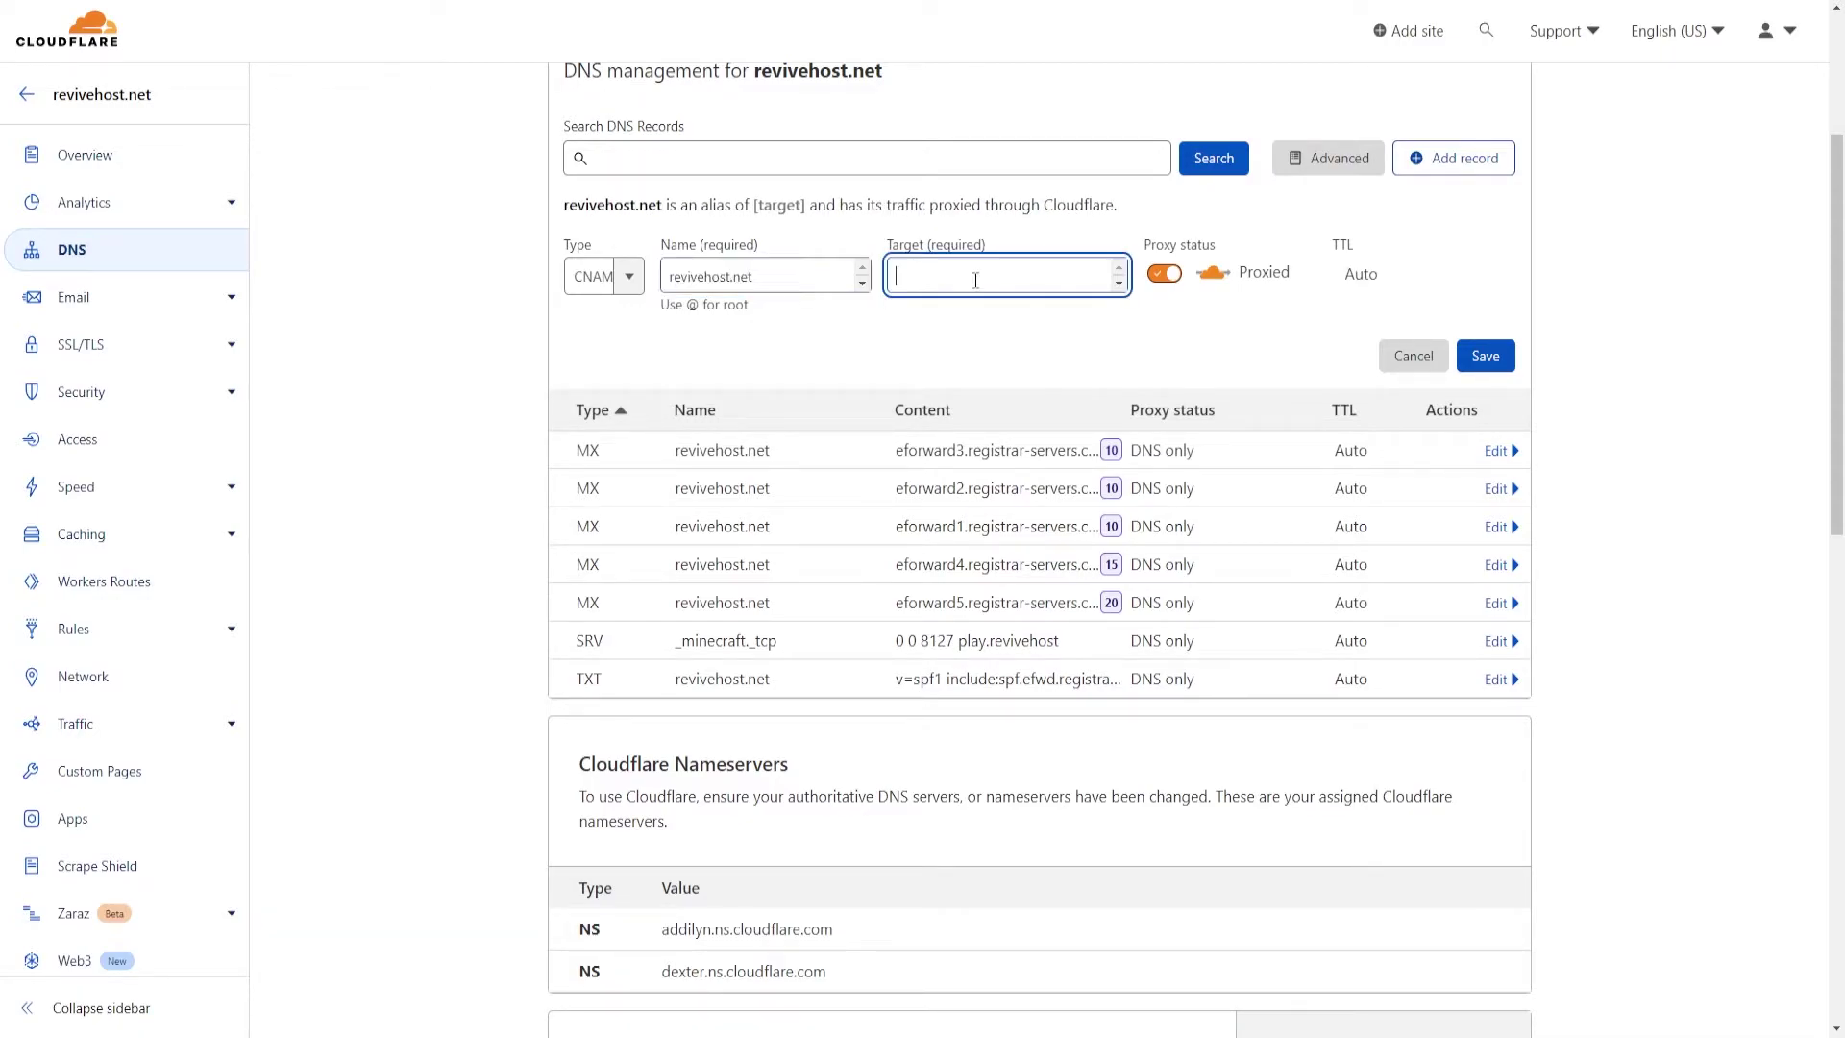
pyautogui.write('web1')
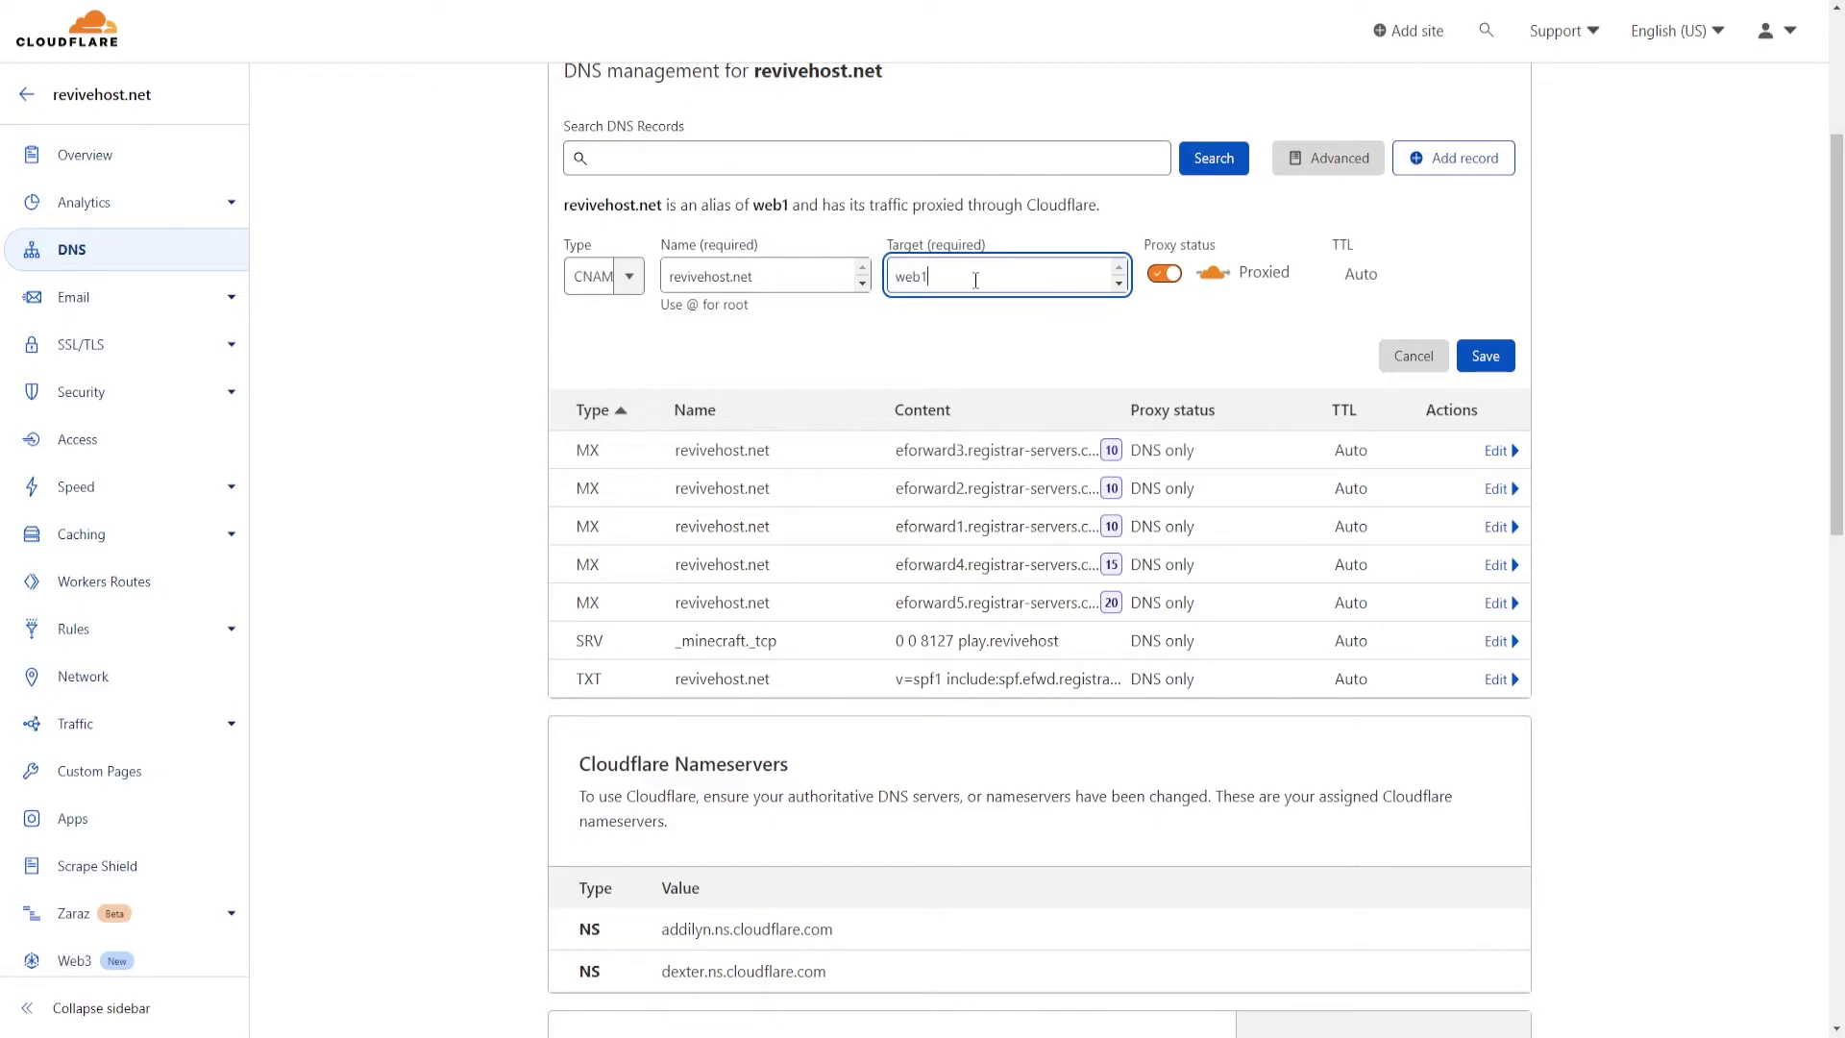
pyautogui.write('.revivenode.com')
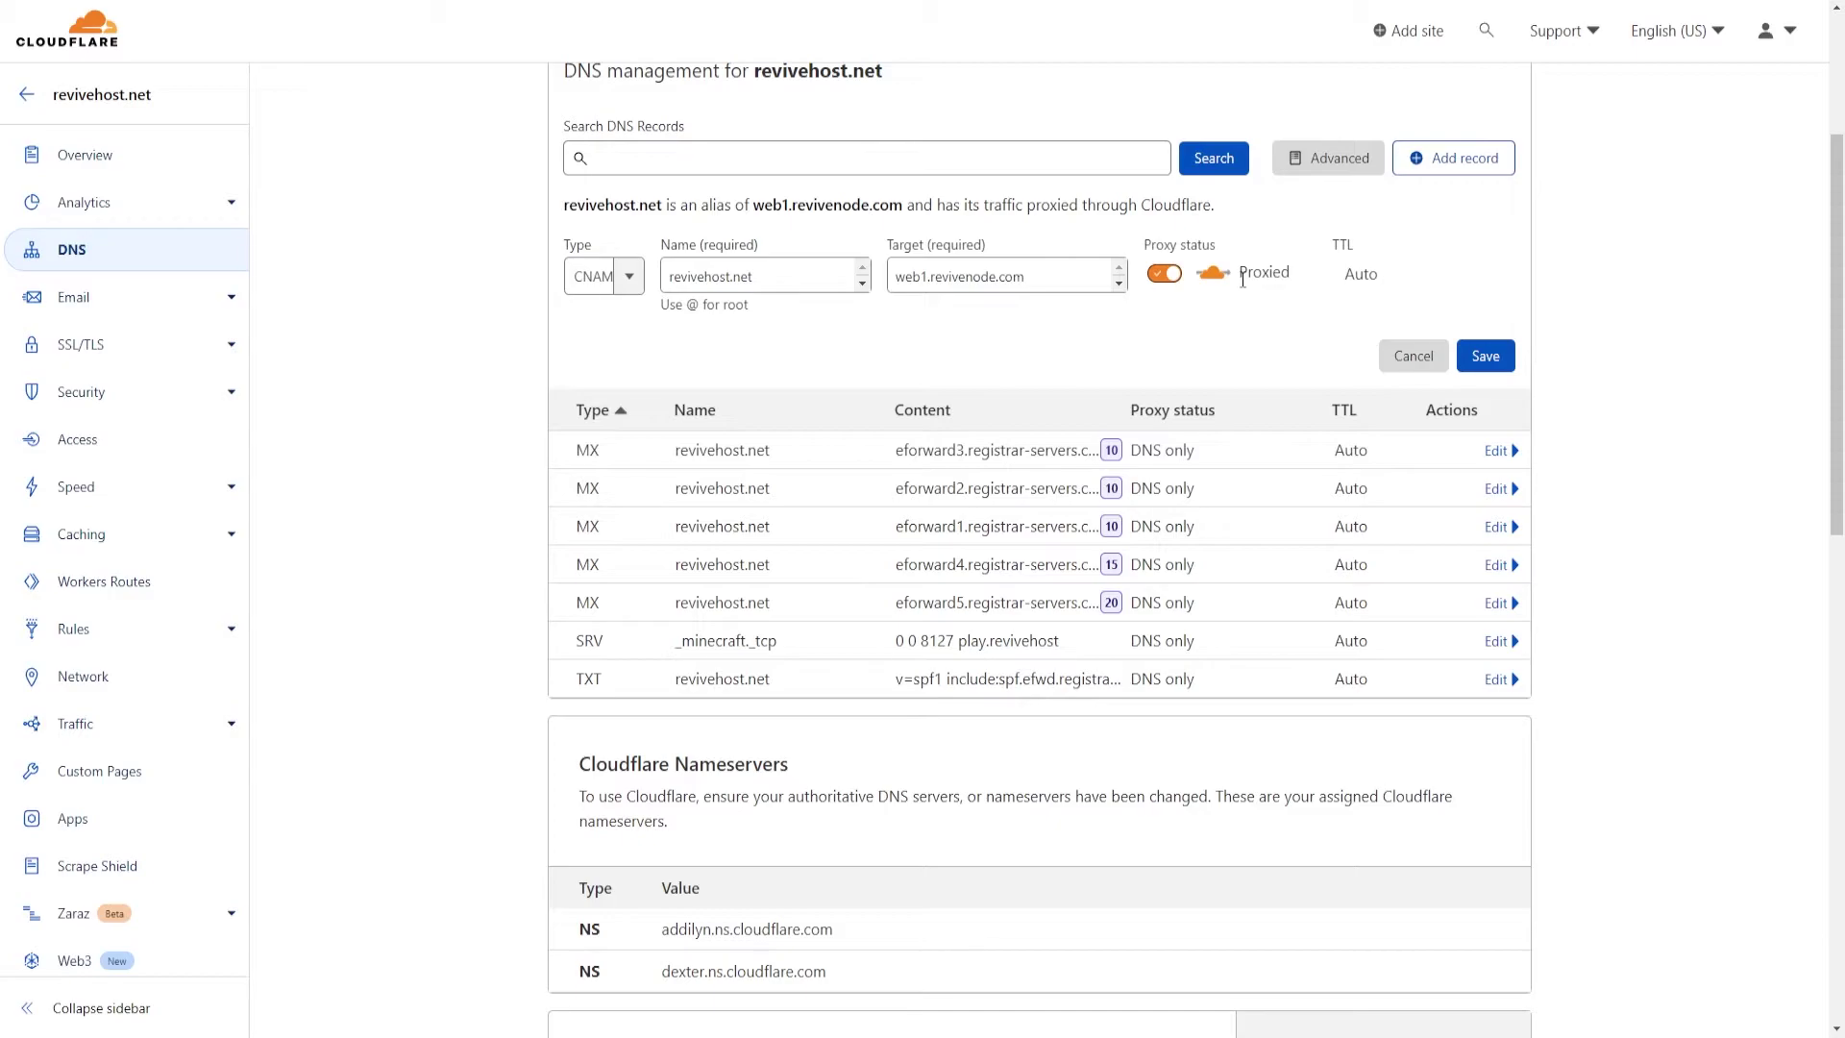
pyautogui.click(1485, 355)
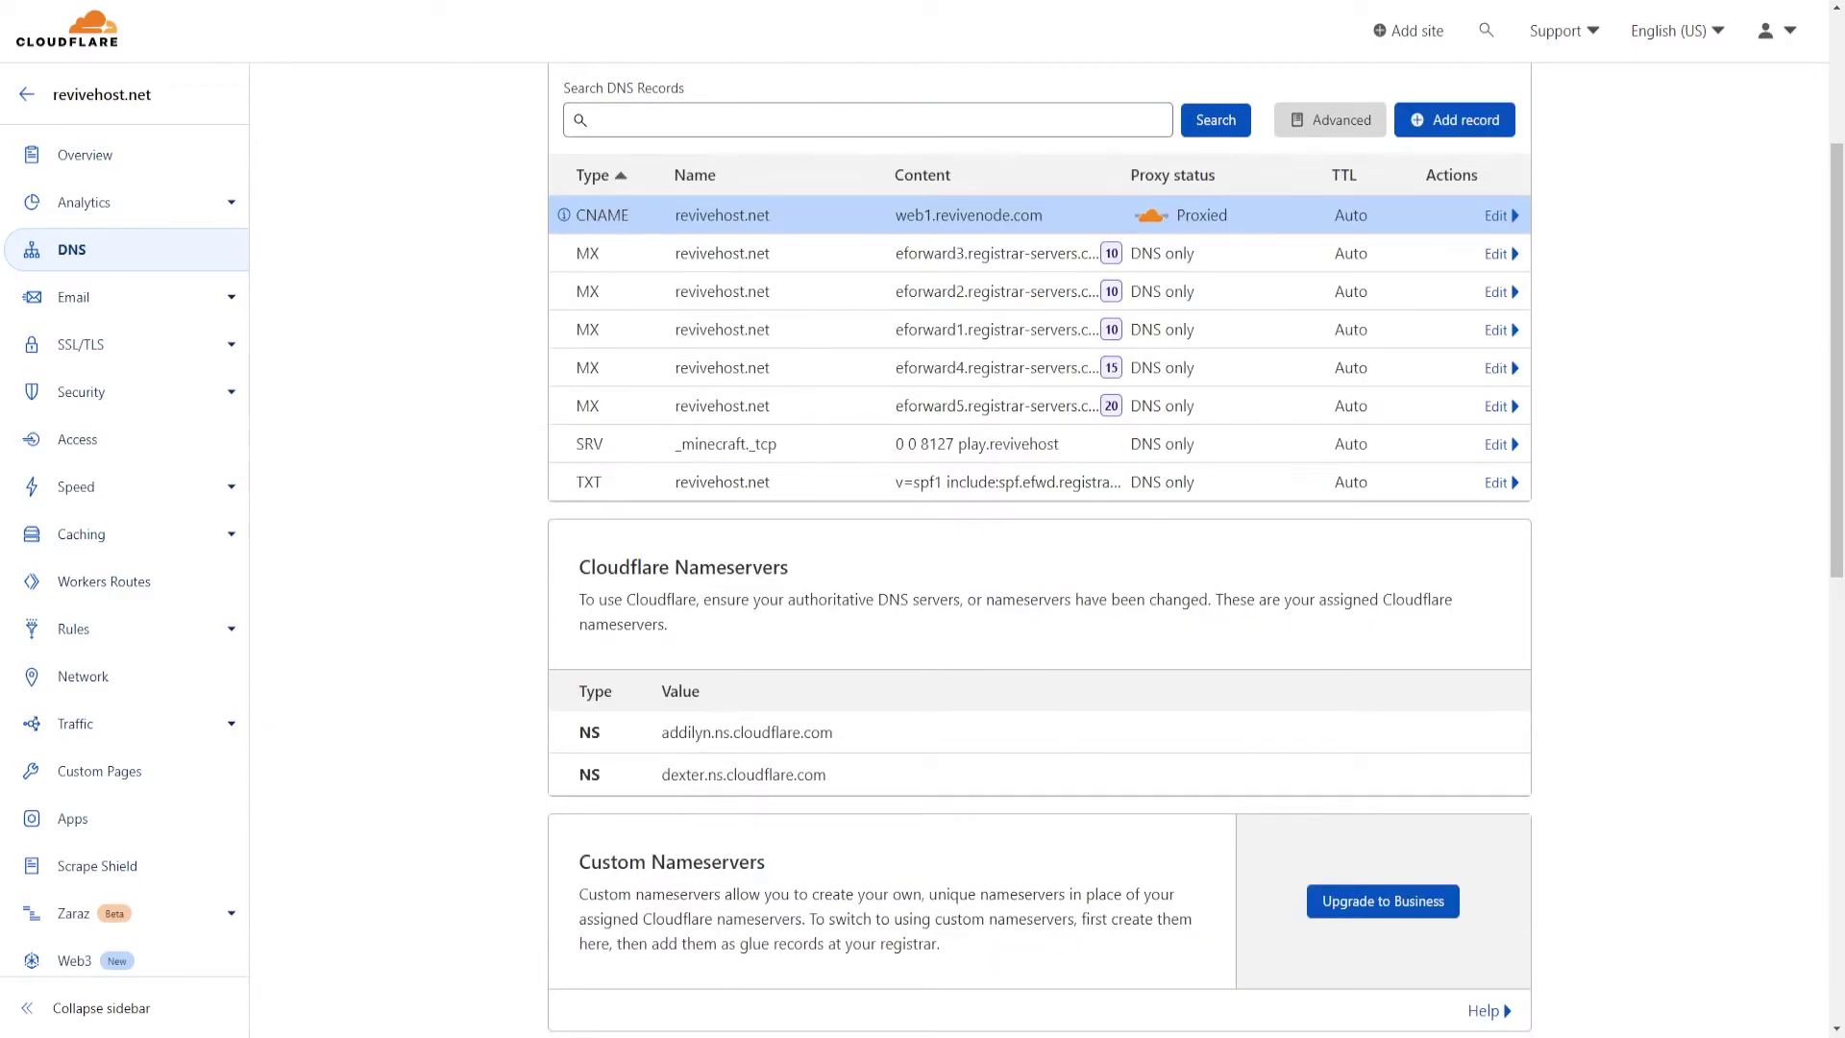
# Step: Add a proxied CNAME record with name www and target @
pyautogui.scroll(1, 1297, 391)
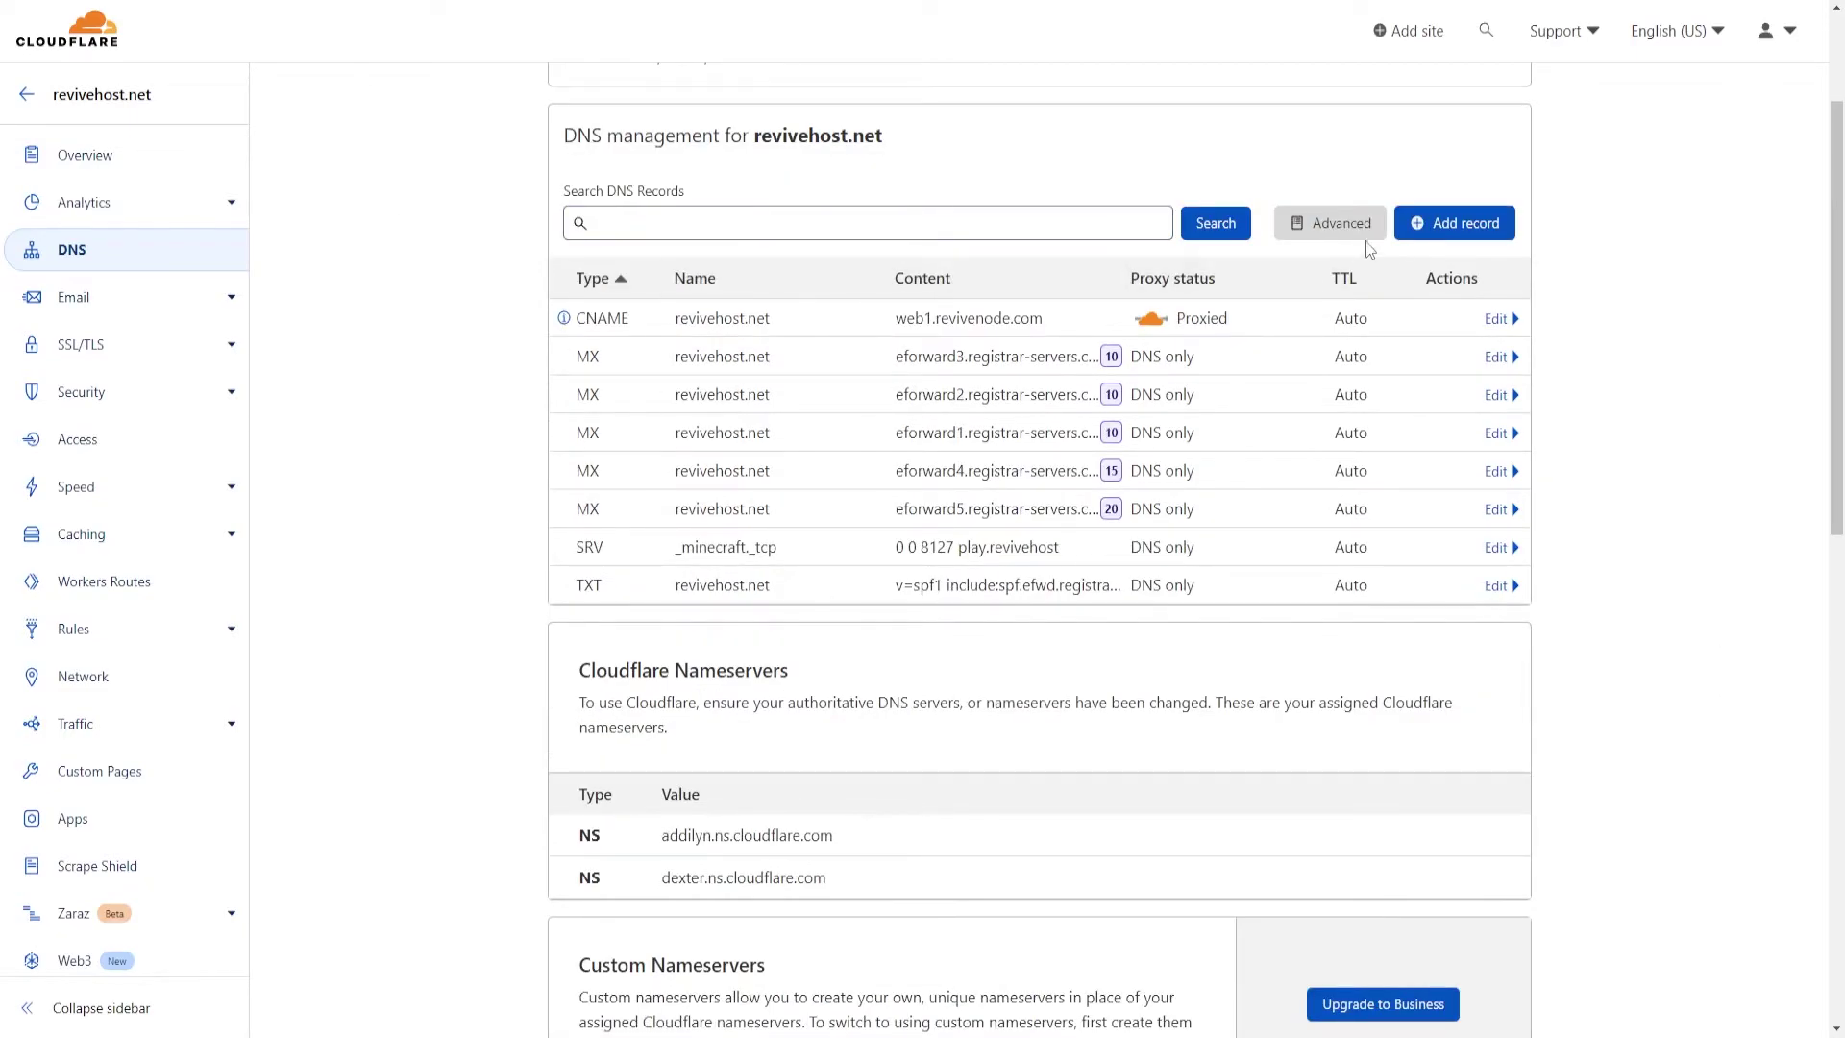
pyautogui.click(1452, 224)
pyautogui.click(603, 341)
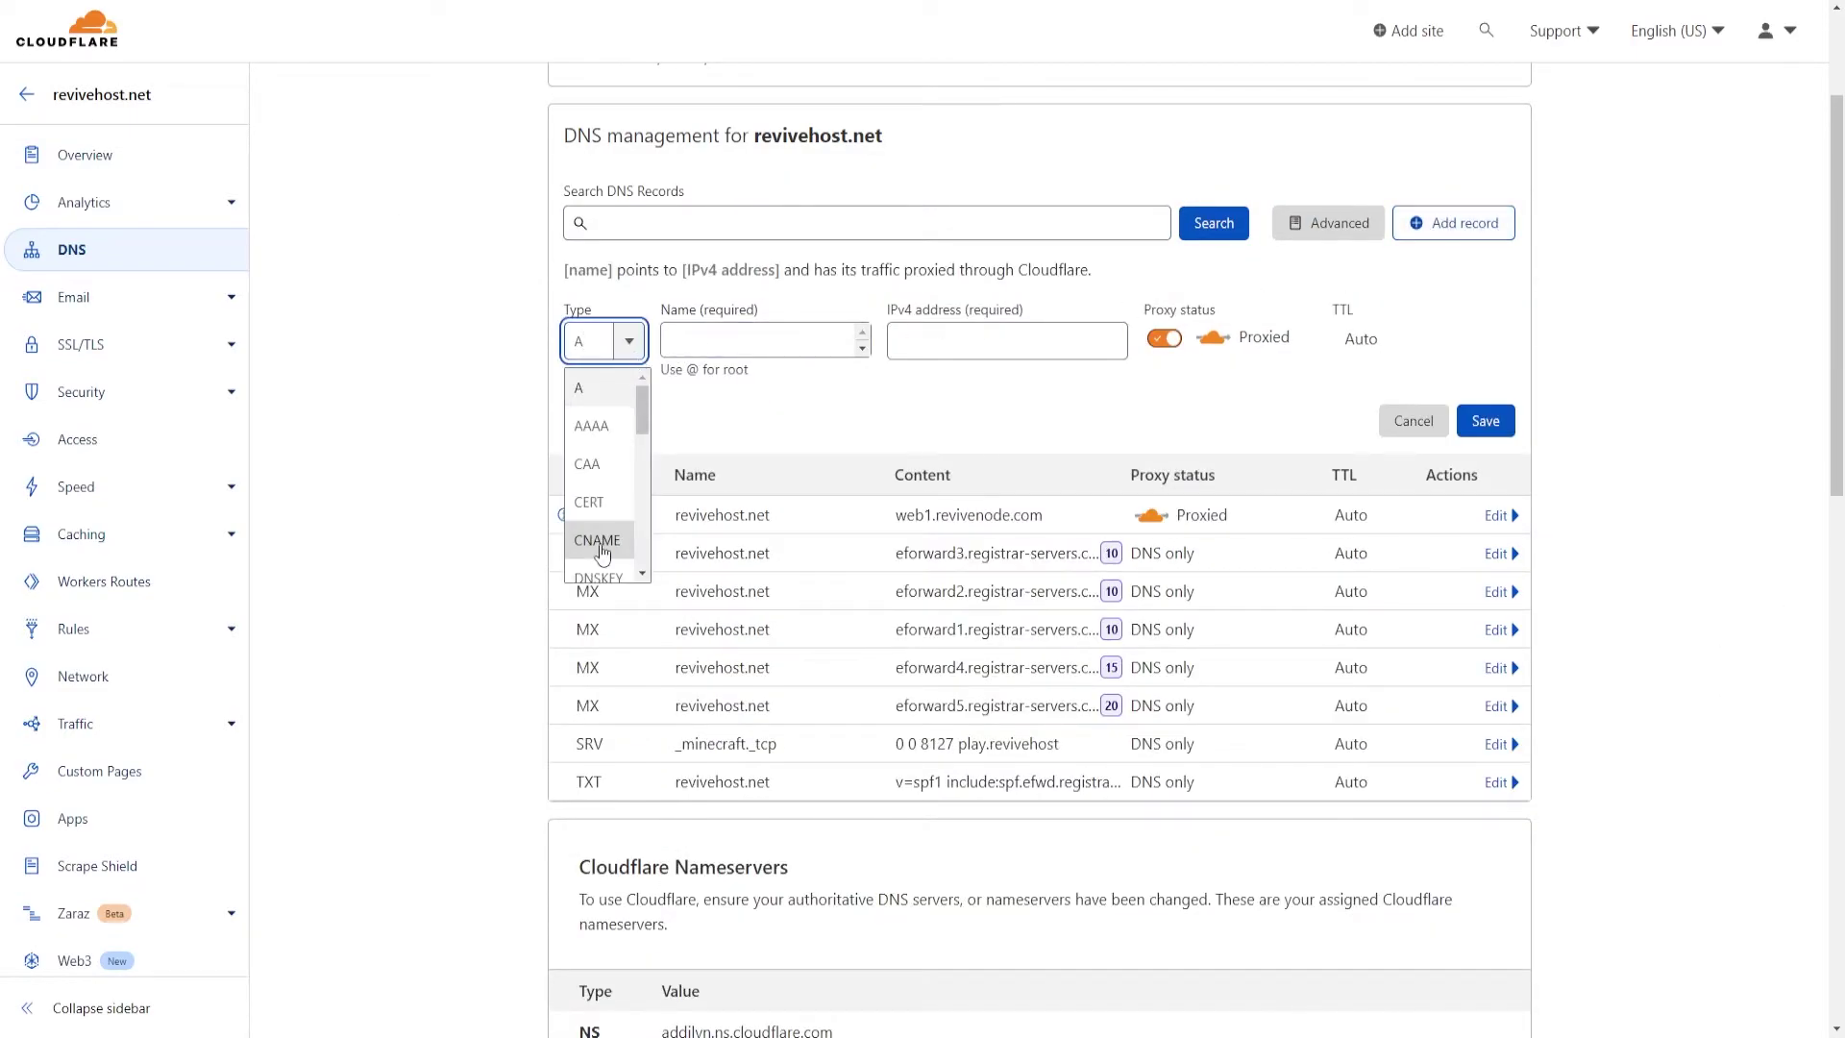
pyautogui.click(597, 546)
pyautogui.click(736, 346)
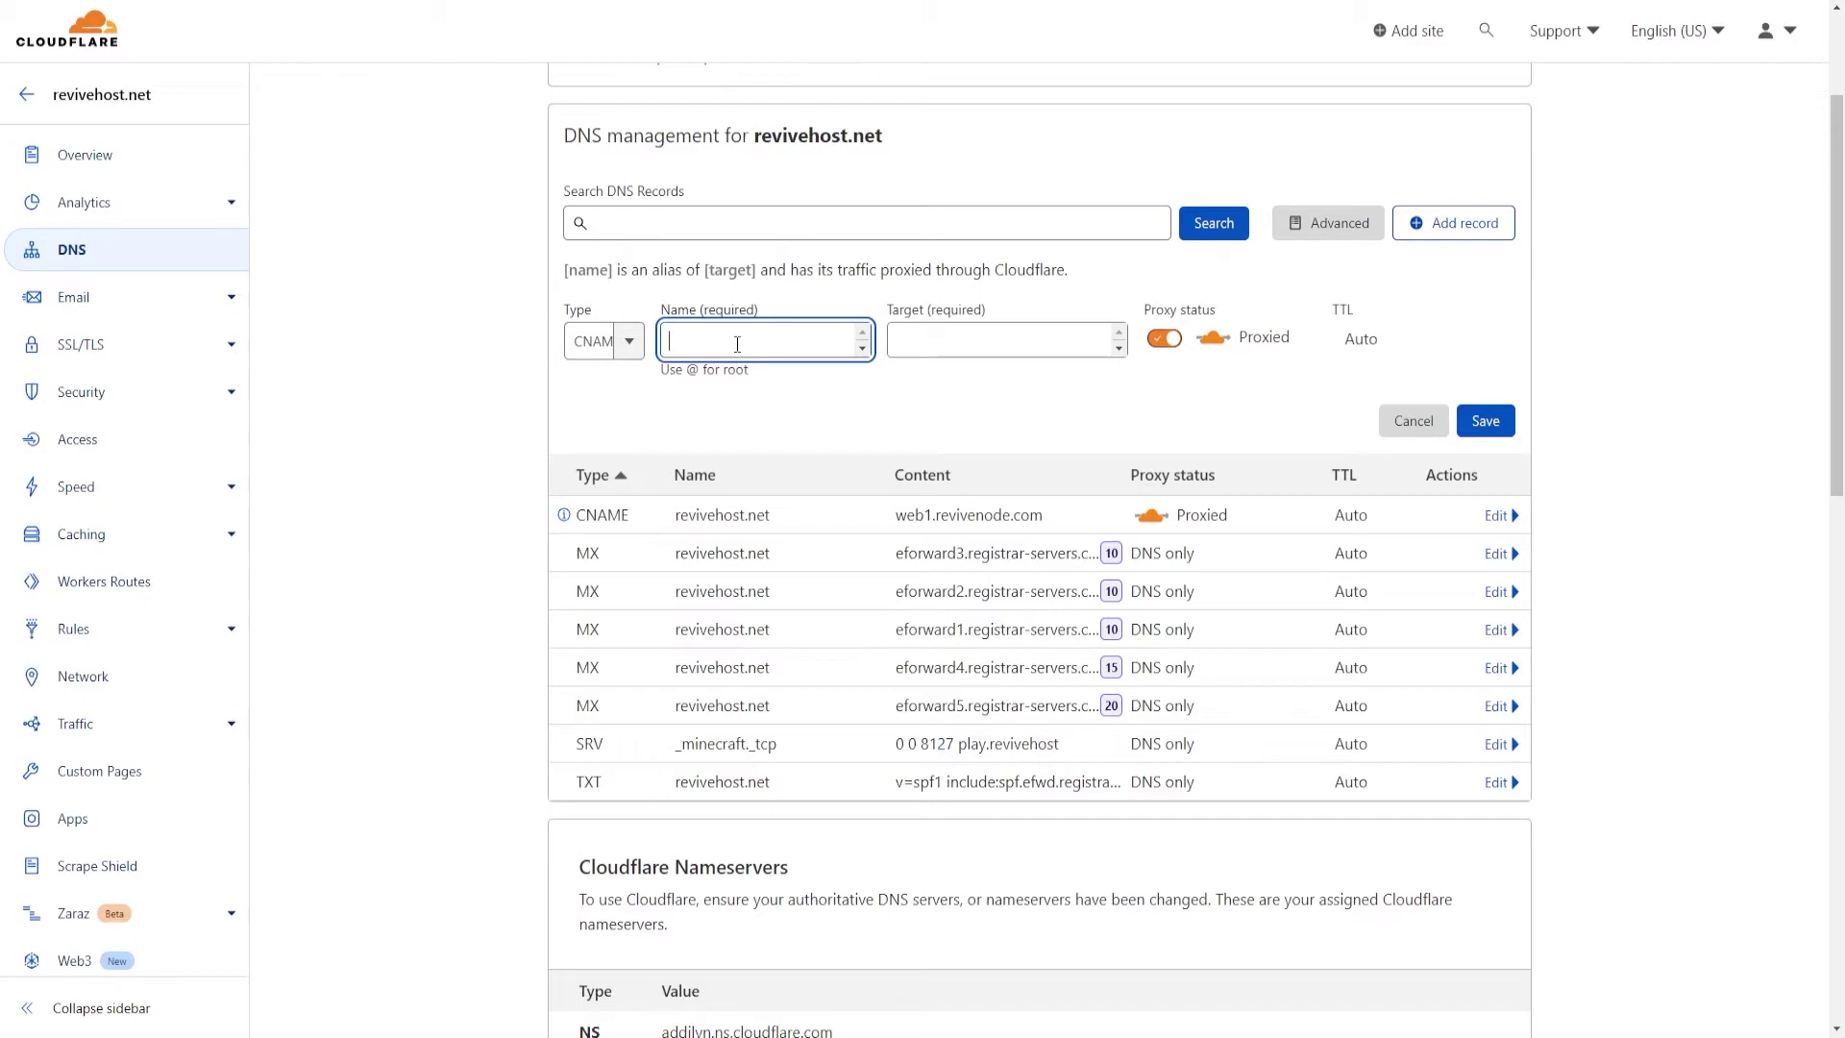
pyautogui.write('www')
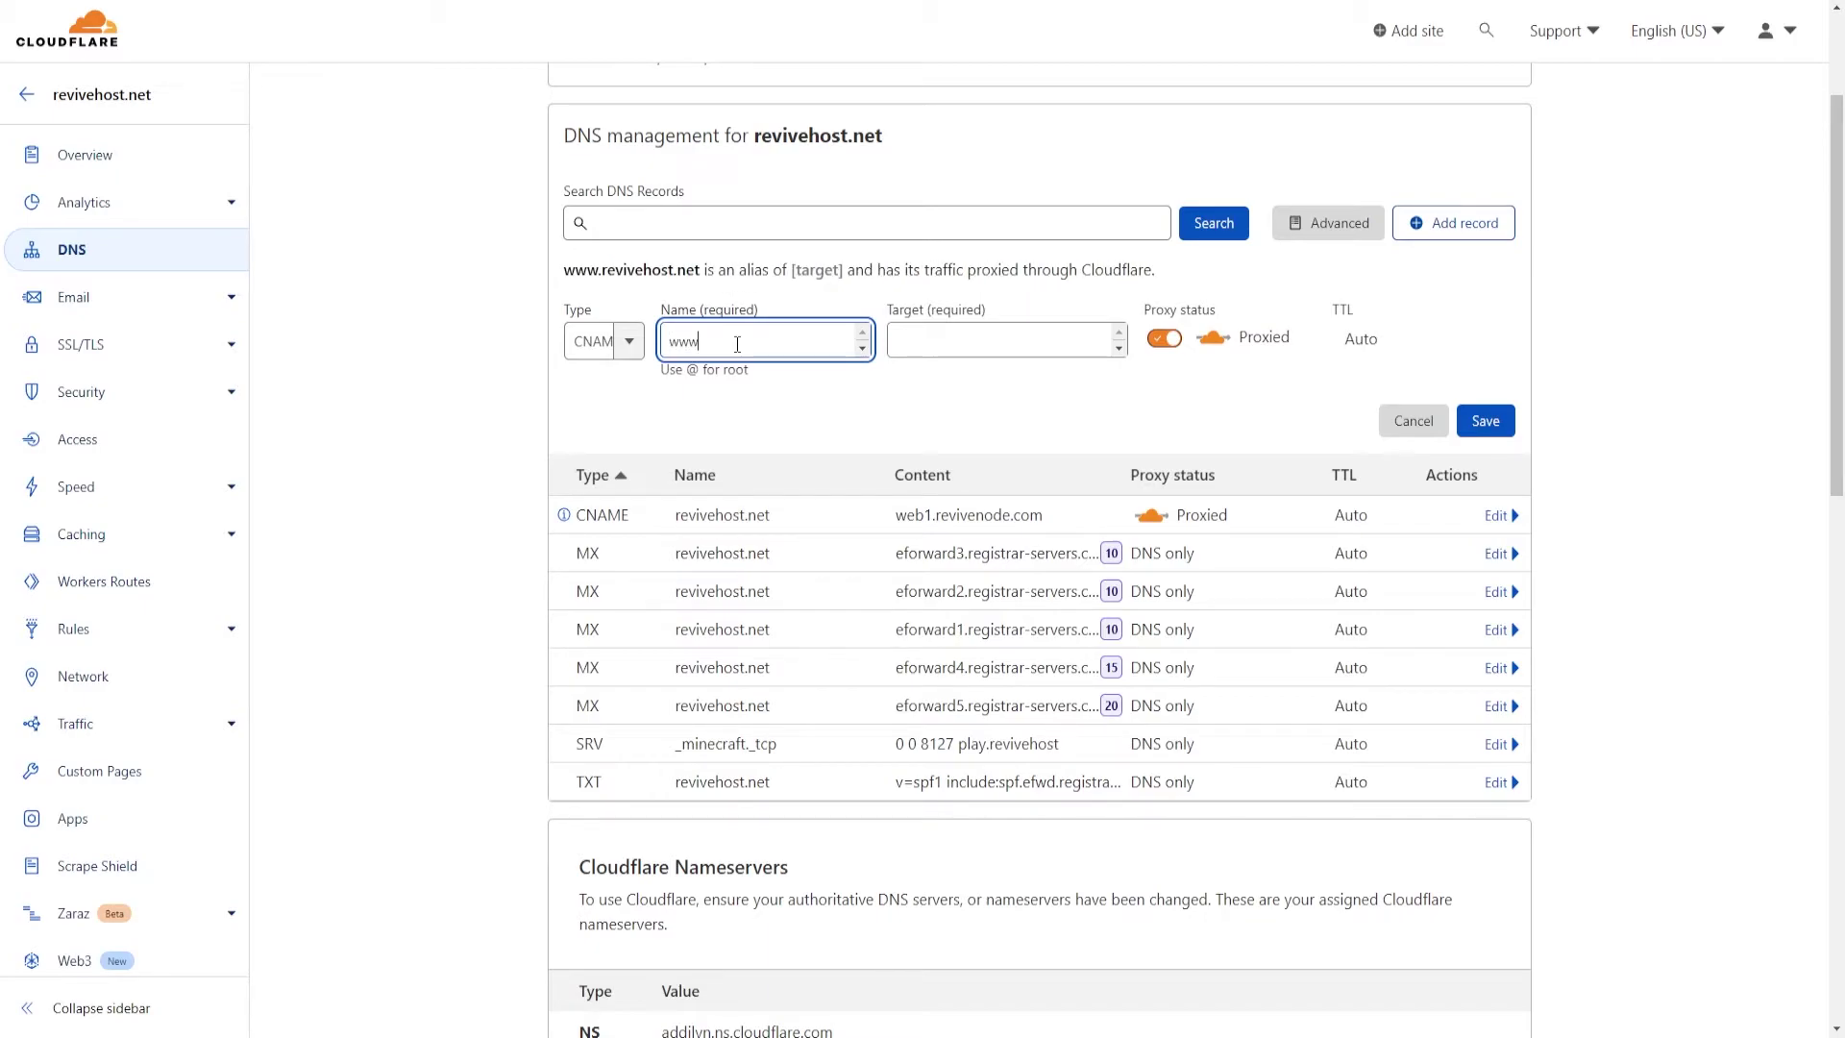
pyautogui.click(985, 342)
pyautogui.write('@')
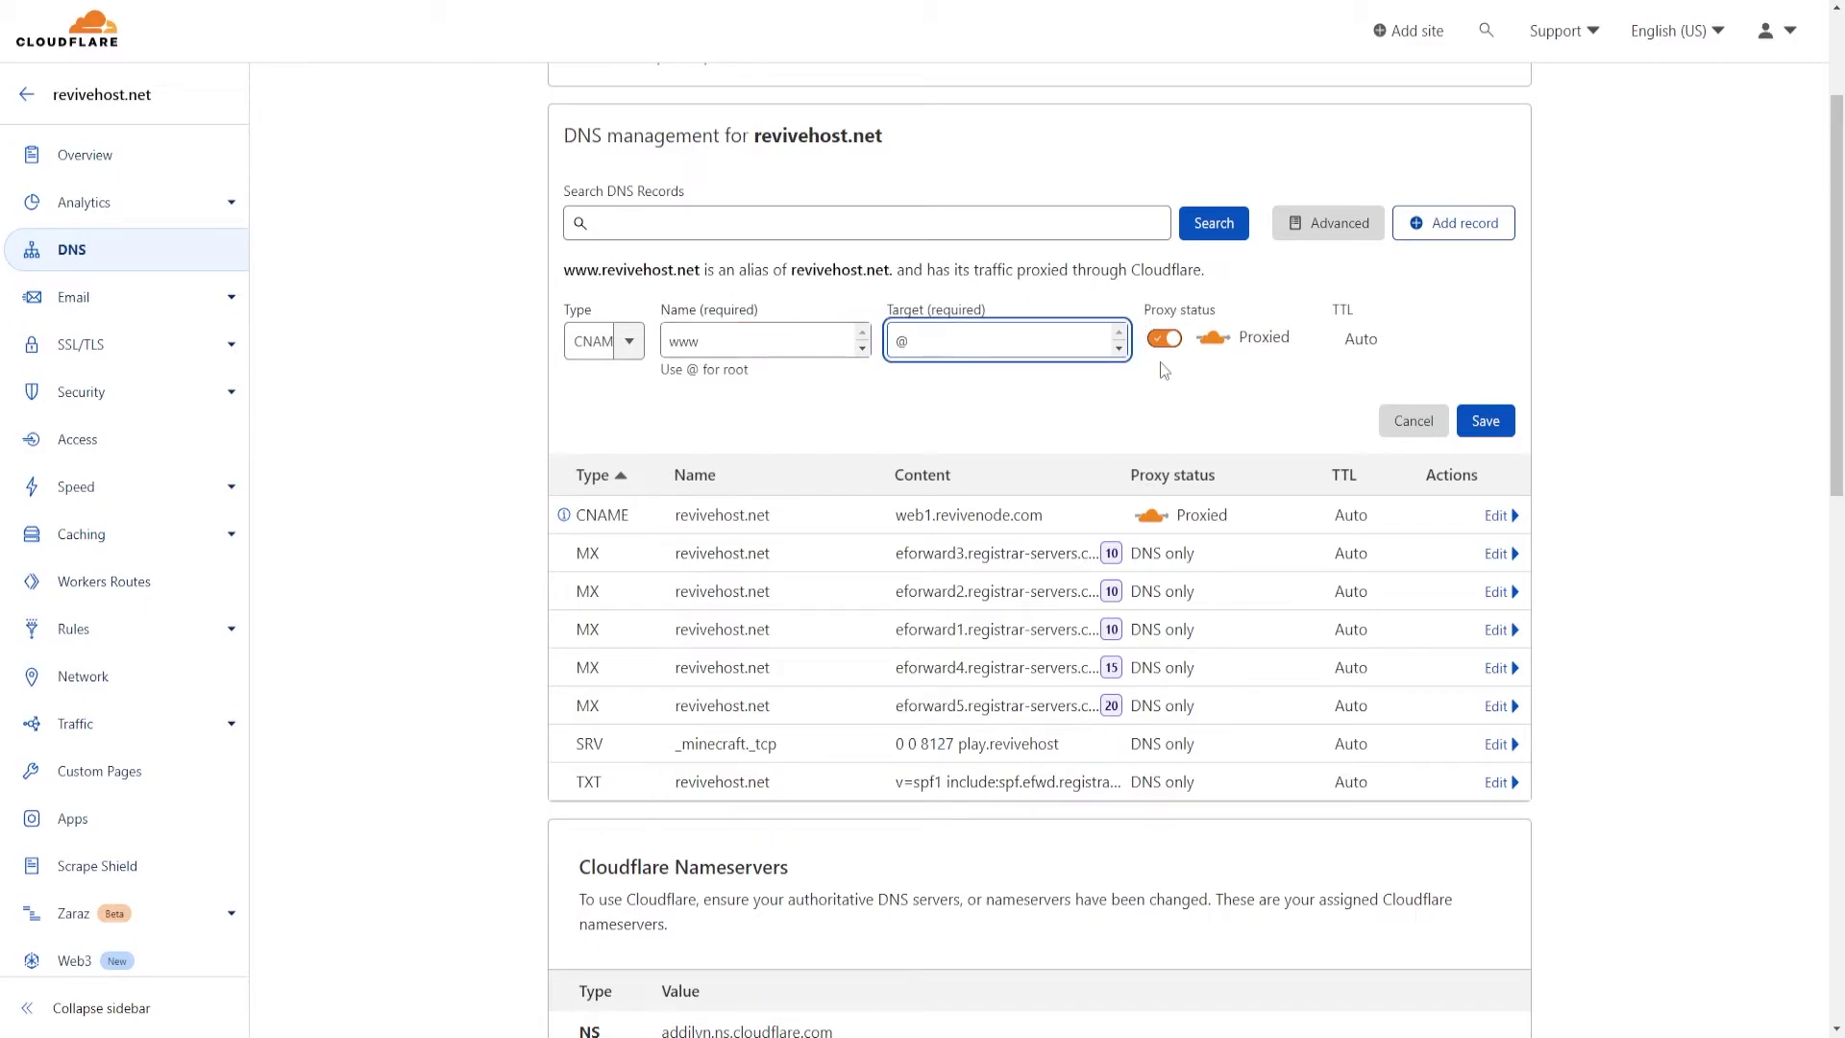
pyautogui.click(1480, 423)
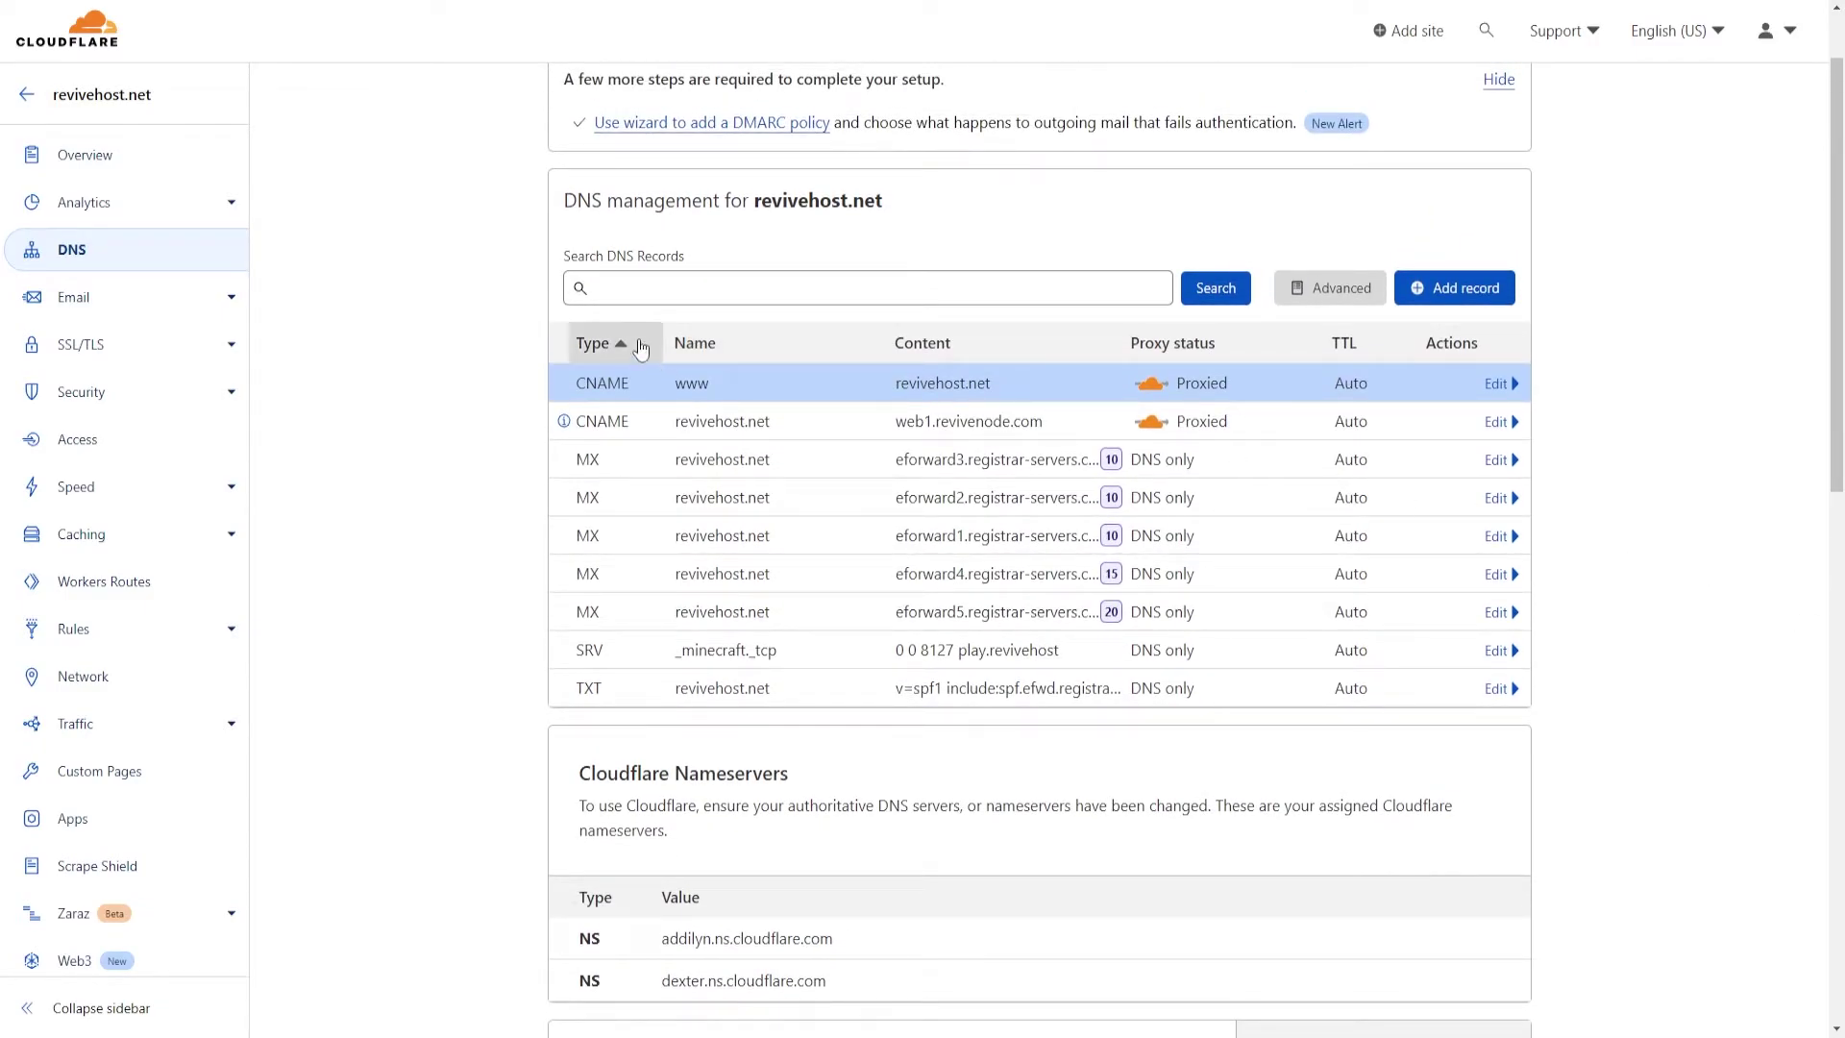
# Step: Add an MX record: name @, mail server web1.revivenode.com, priority 5
pyautogui.click(1438, 302)
pyautogui.click(583, 405)
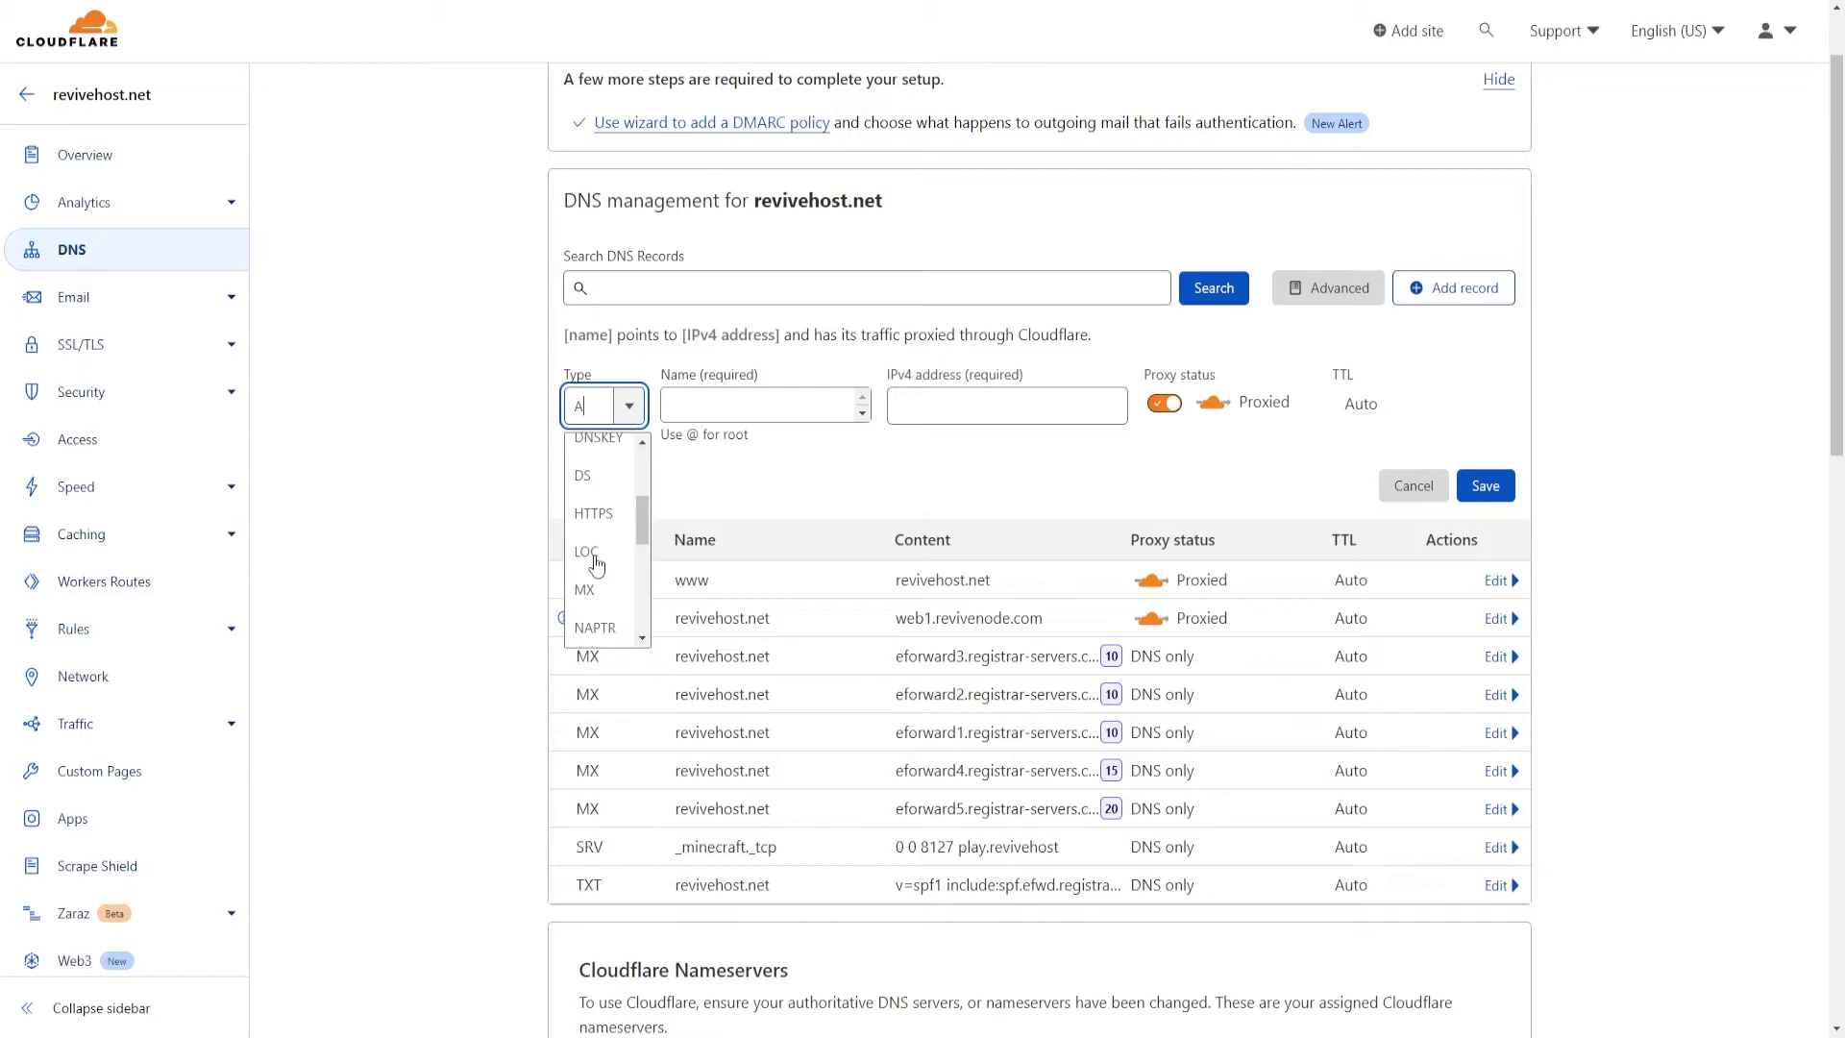
pyautogui.click(588, 590)
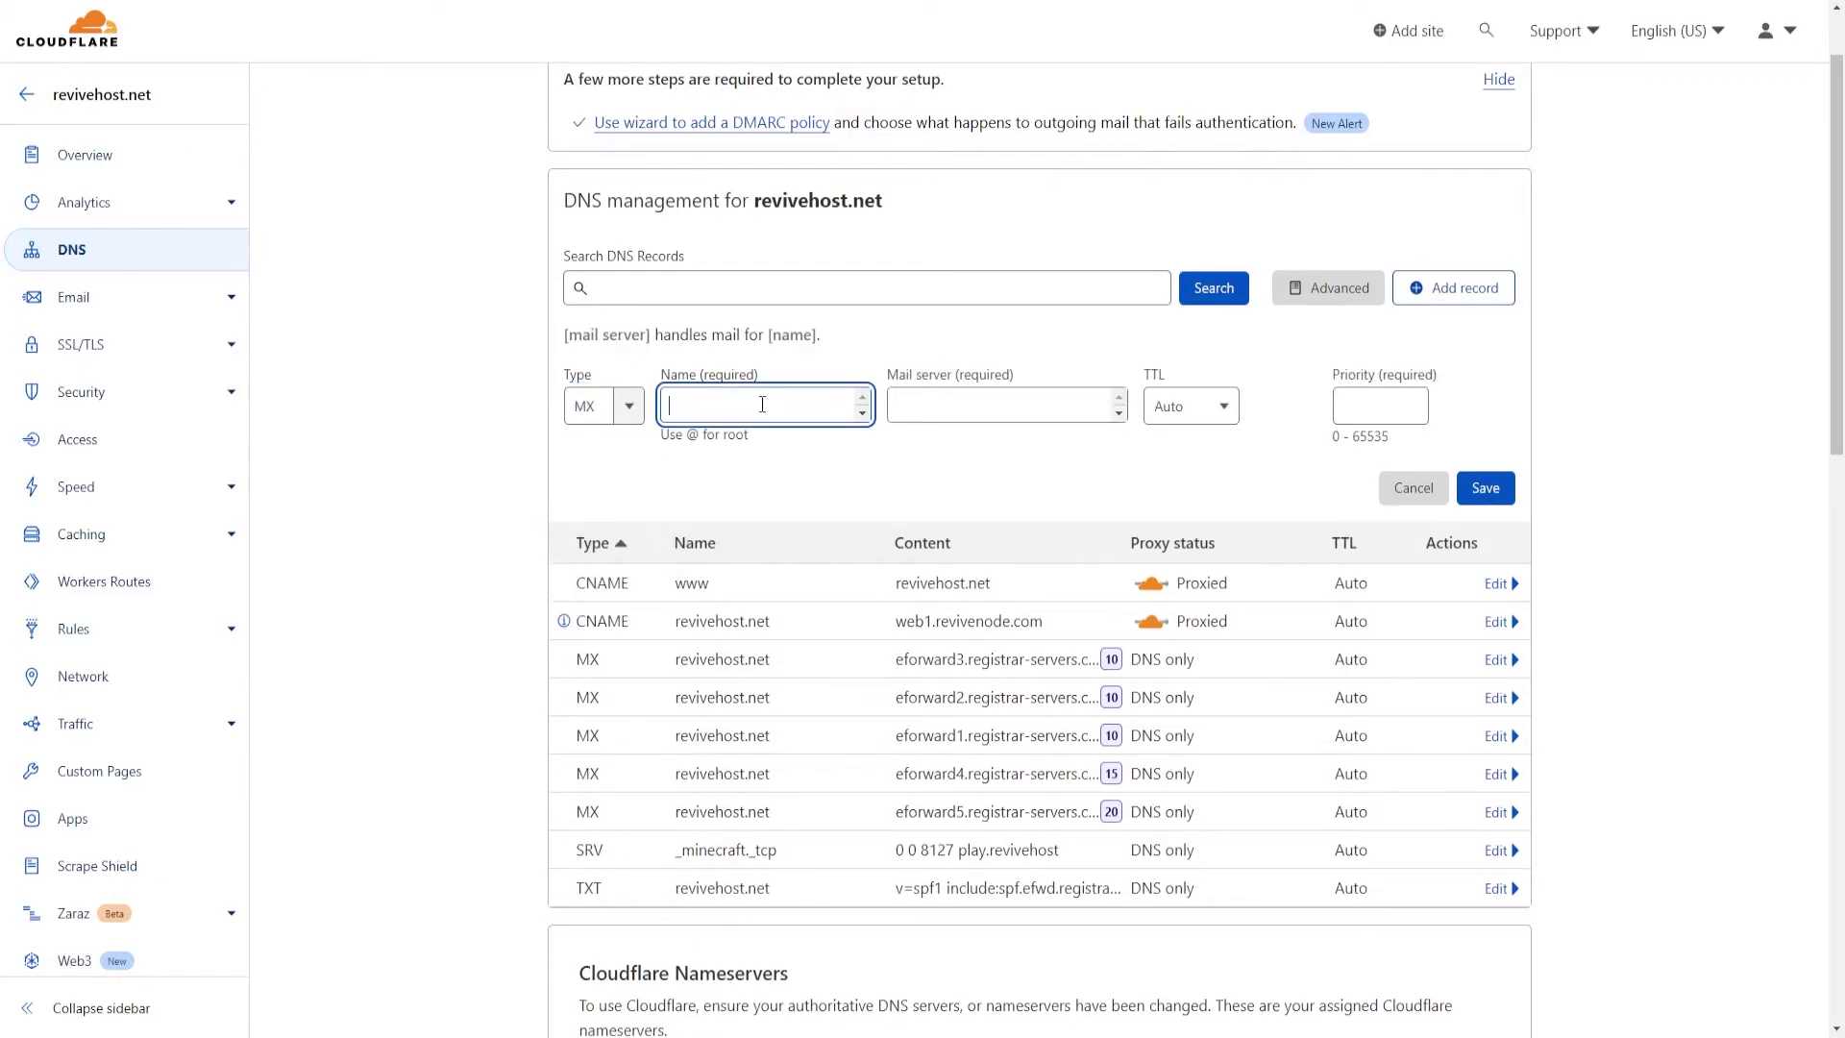
pyautogui.write('@')
pyautogui.click(965, 412)
pyautogui.write('web1')
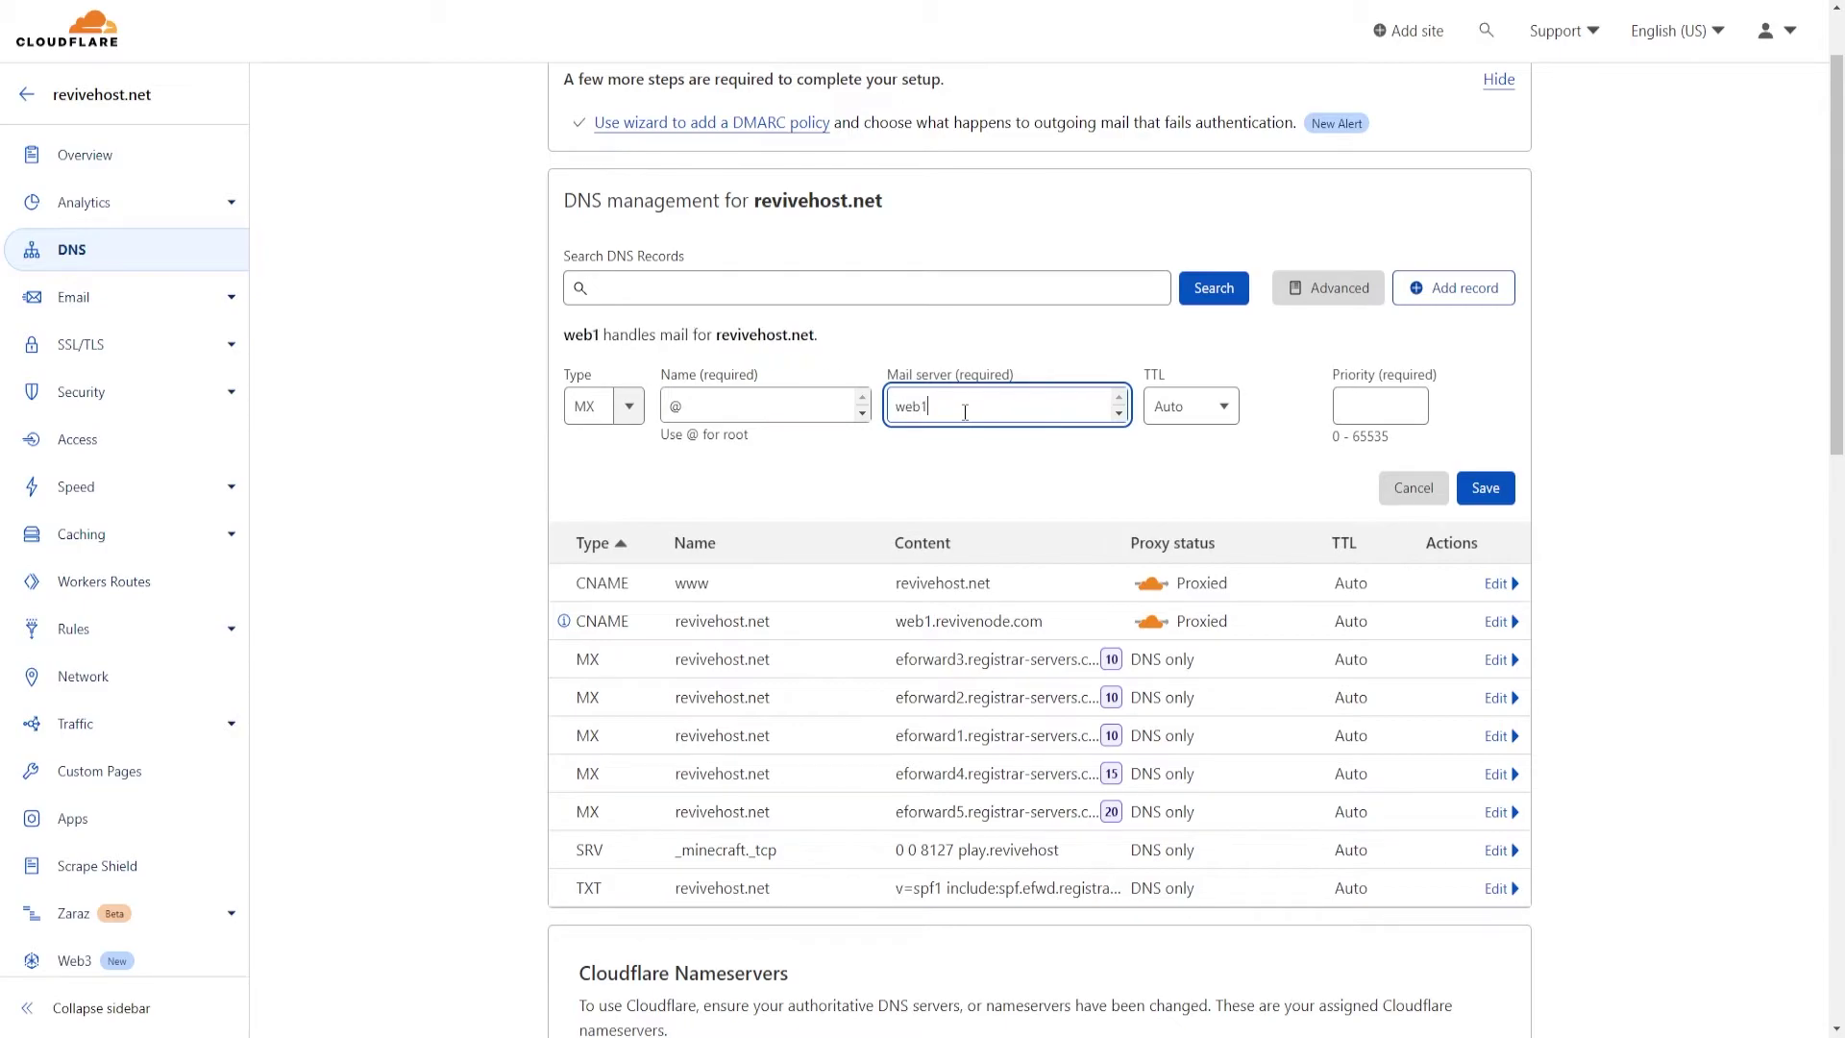
pyautogui.write('.revivenode.com')
pyautogui.click(1394, 404)
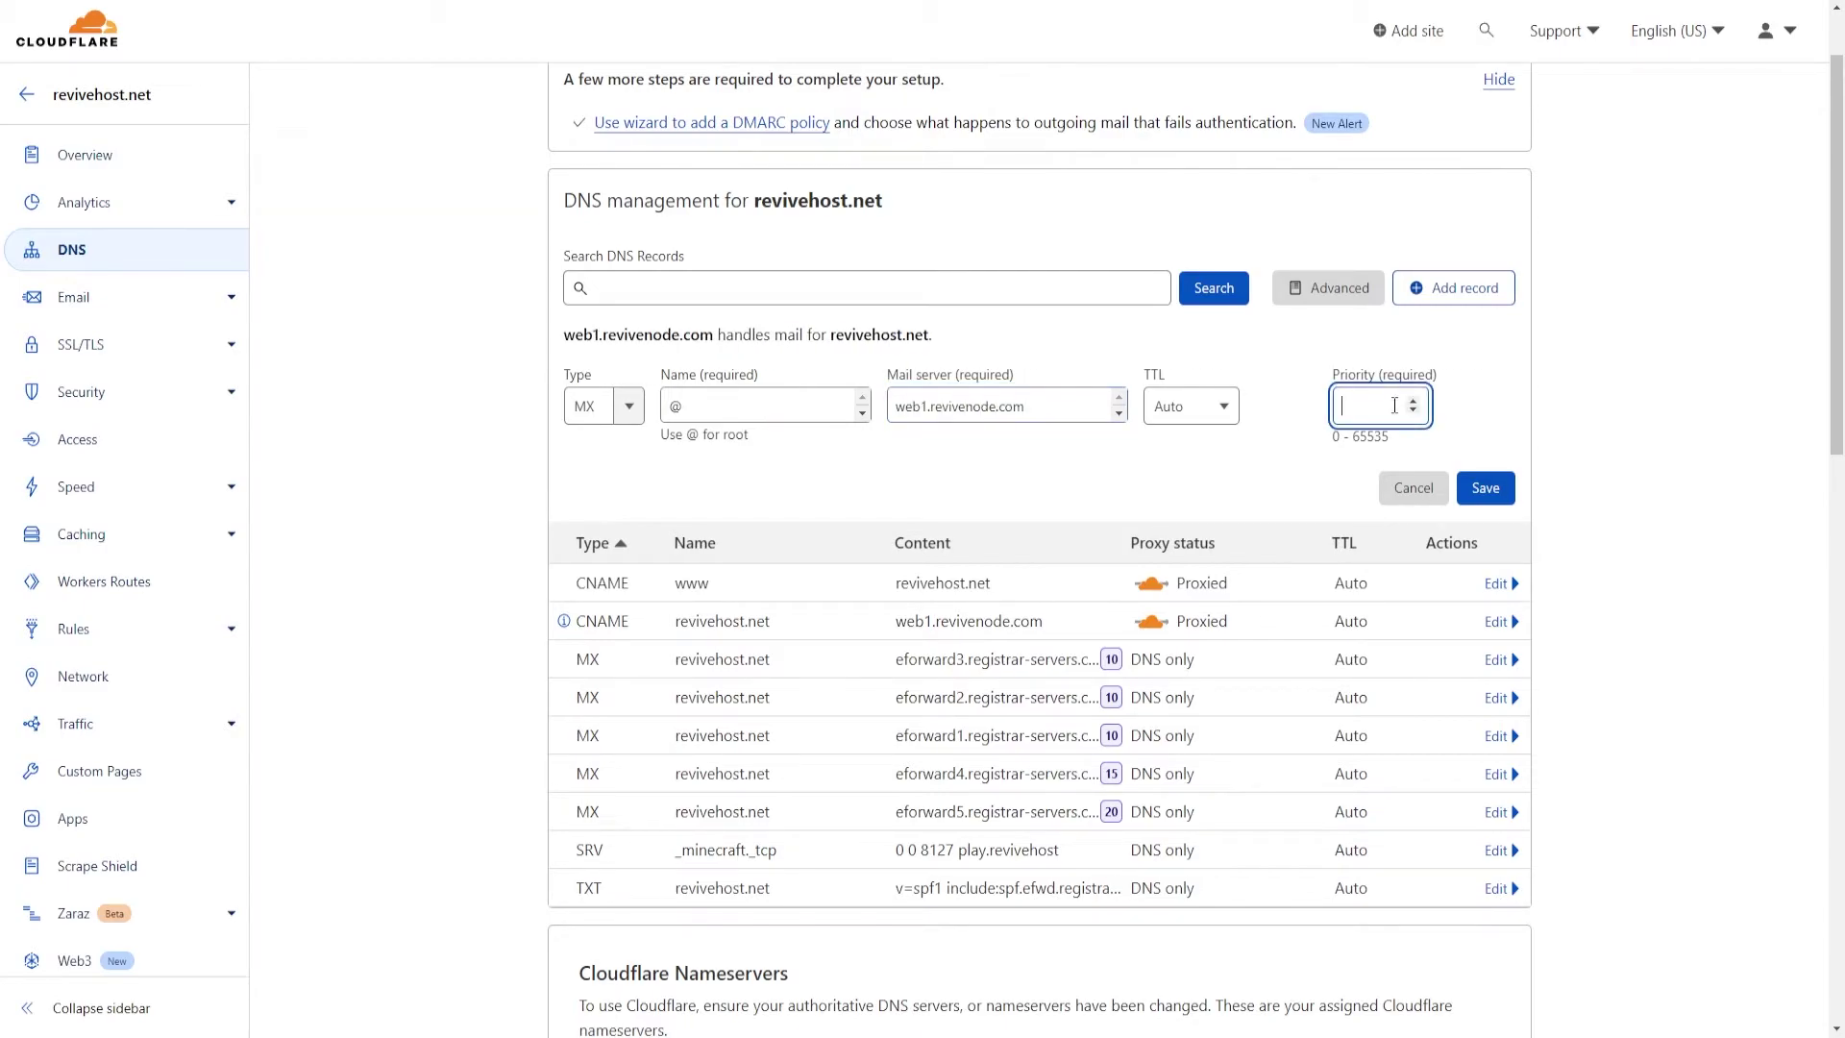
pyautogui.write('5')
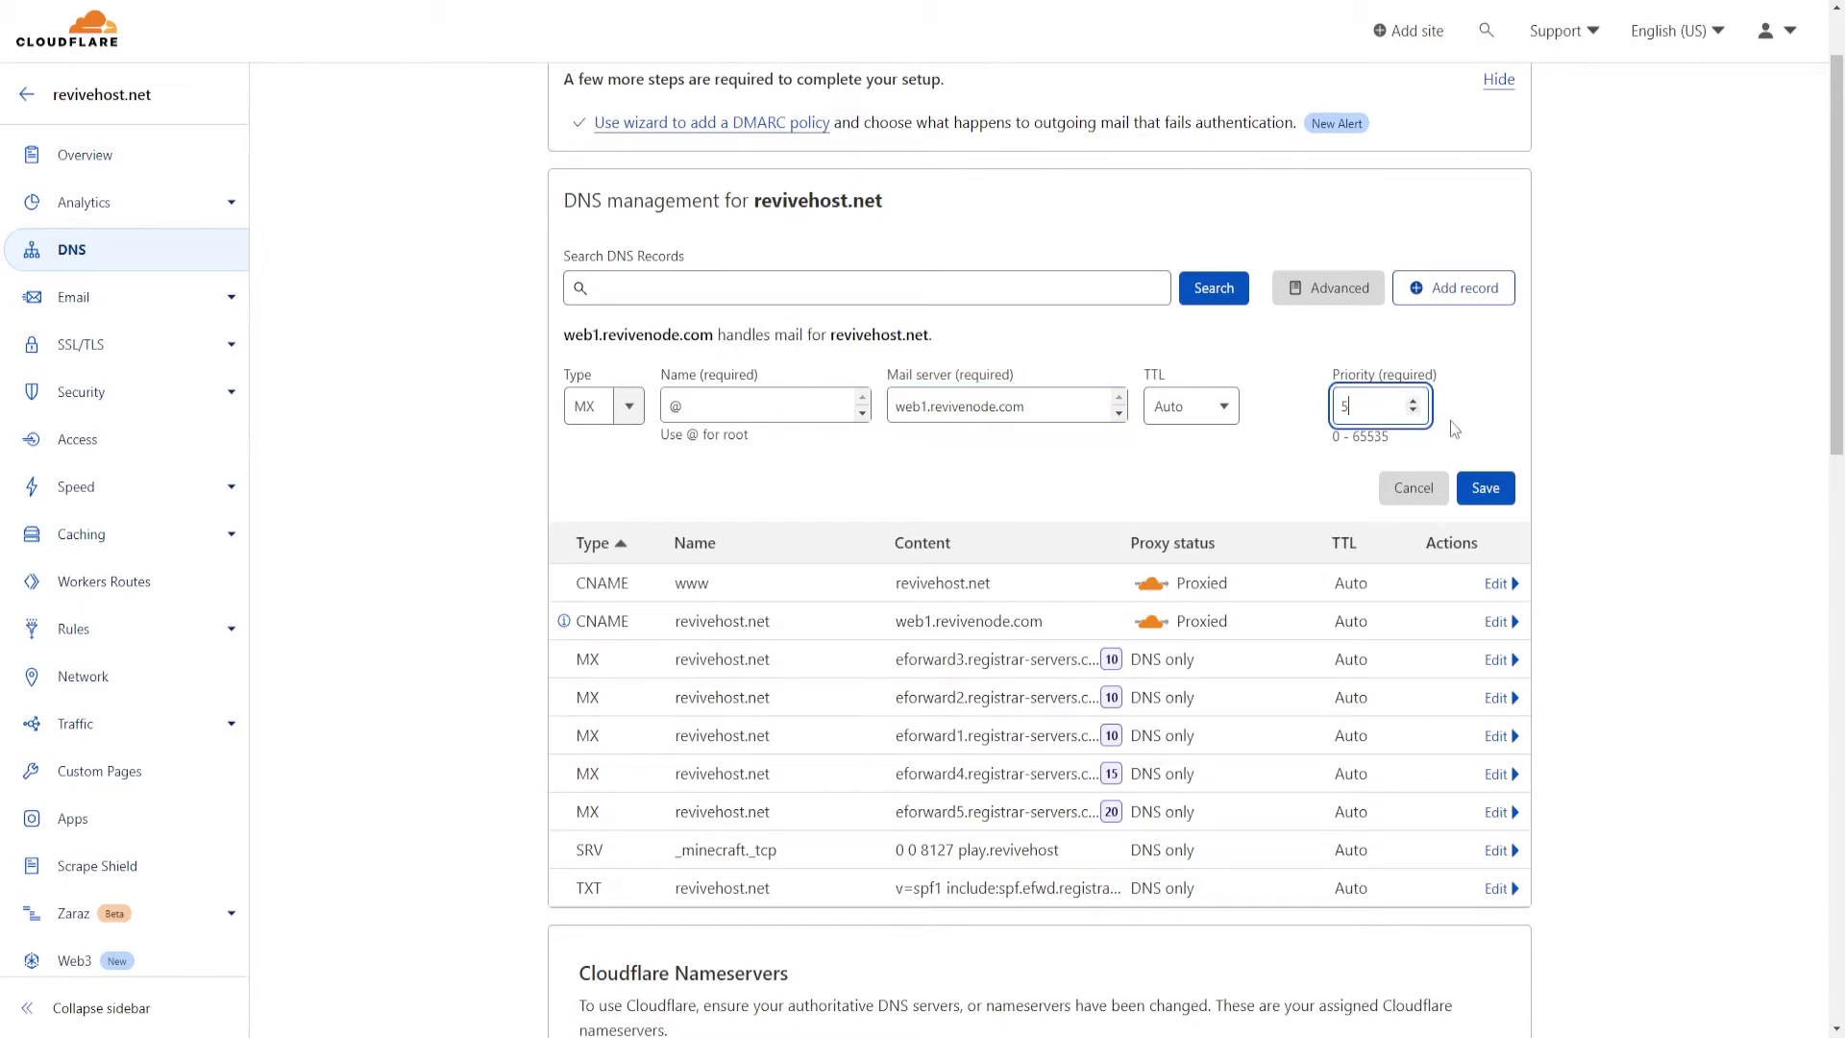
pyautogui.click(1485, 487)
# Step: Create a TXT record named @ with content v=spf1 a mx ?all
pyautogui.click(629, 468)
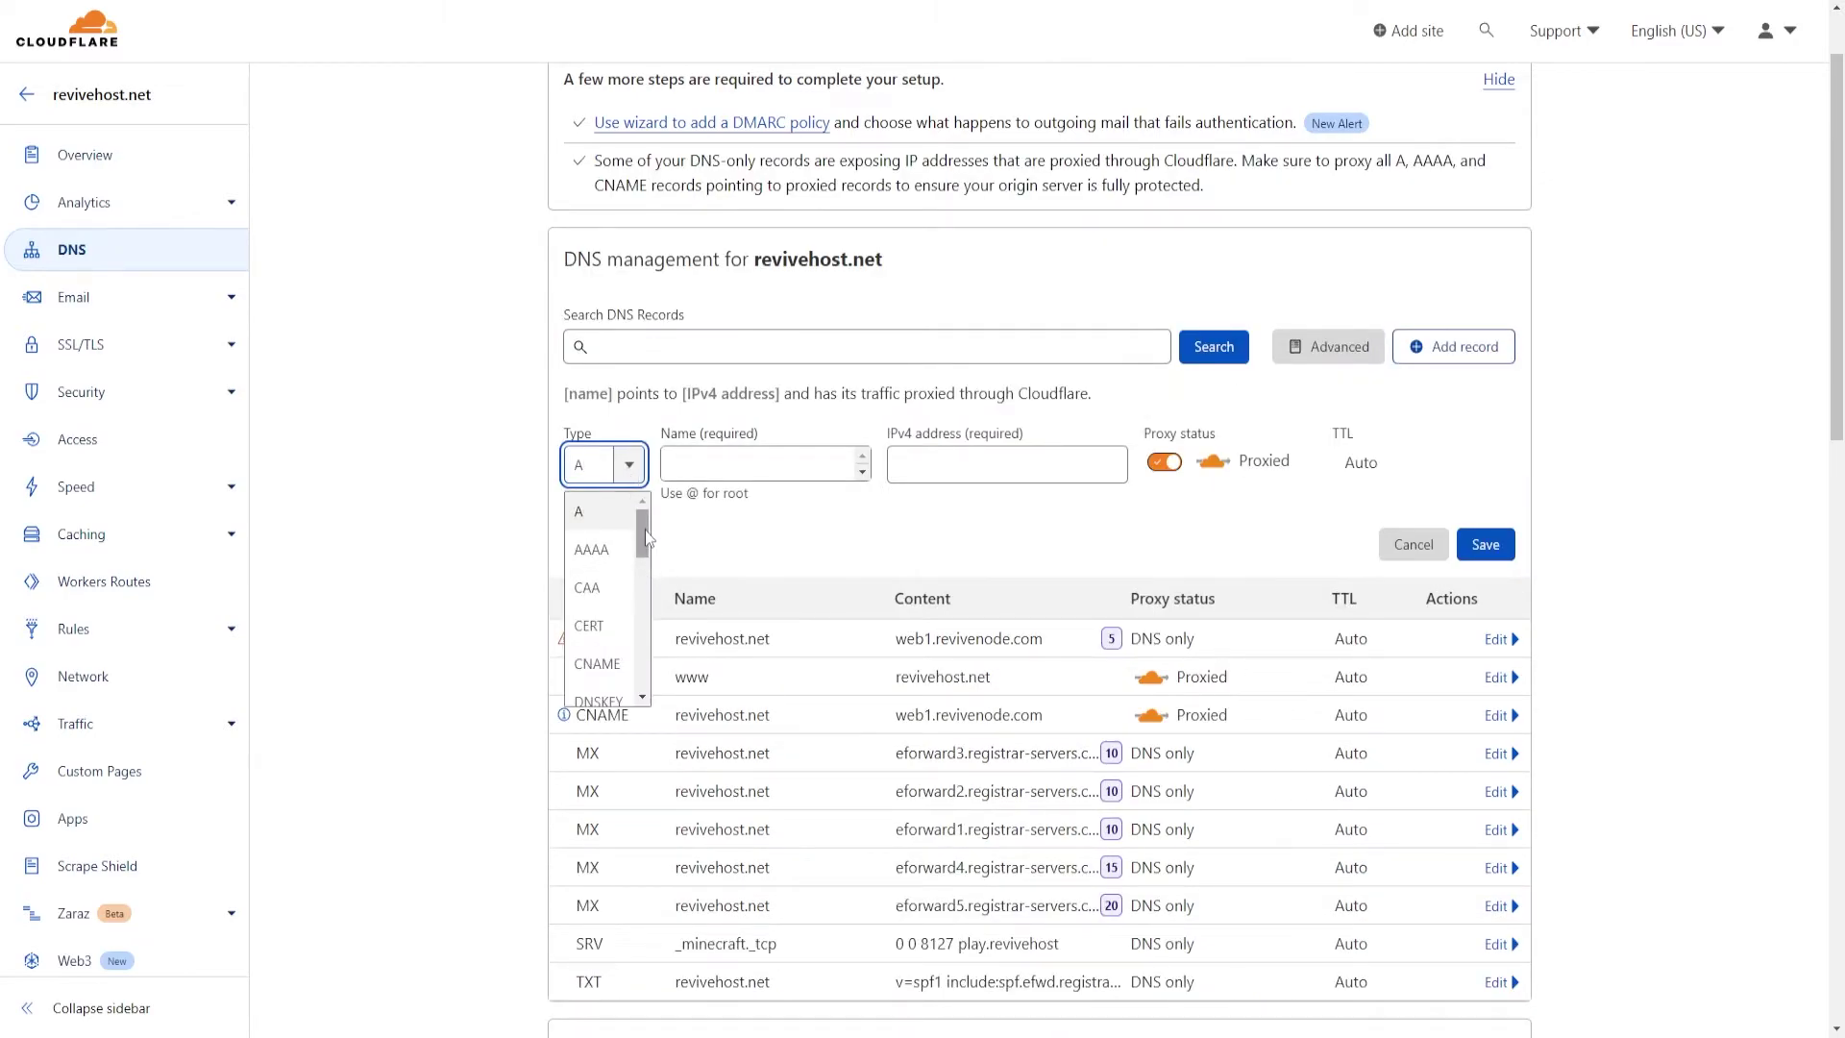
pyautogui.moveTo(642, 538); pyautogui.dragTo(644, 684)
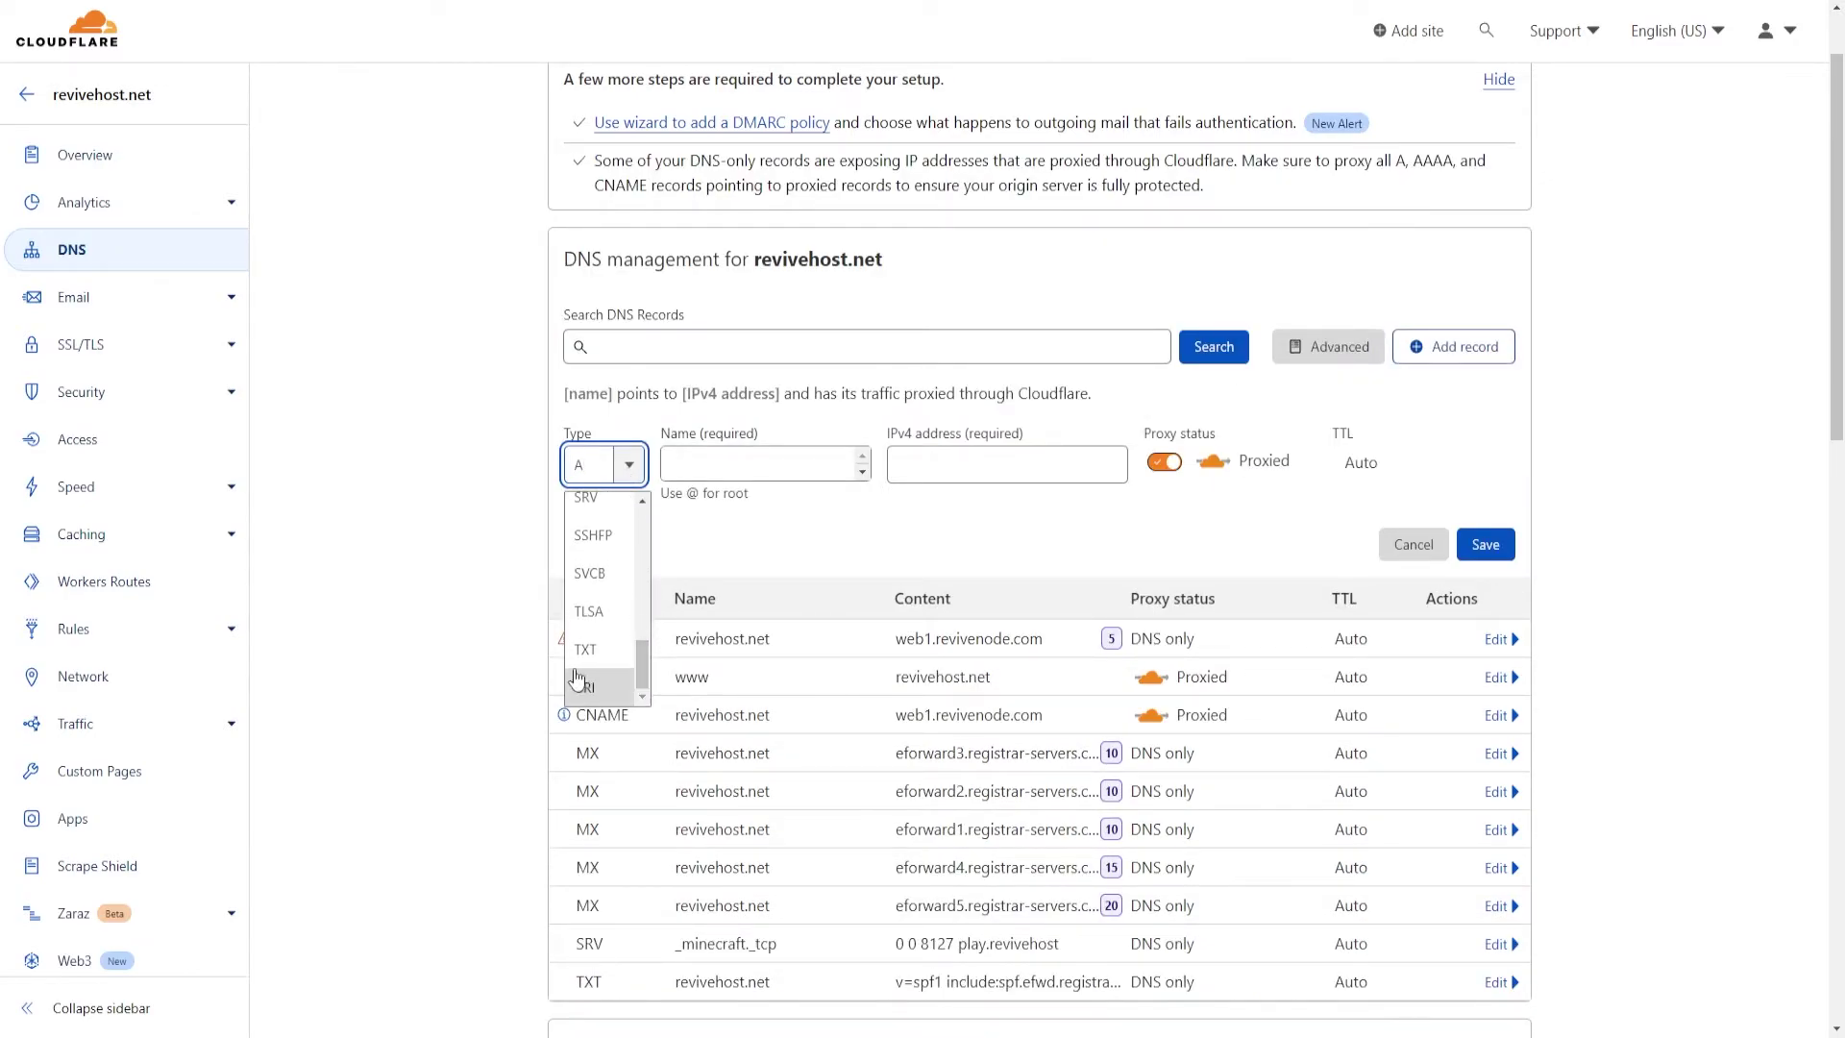
pyautogui.click(588, 652)
pyautogui.click(749, 467)
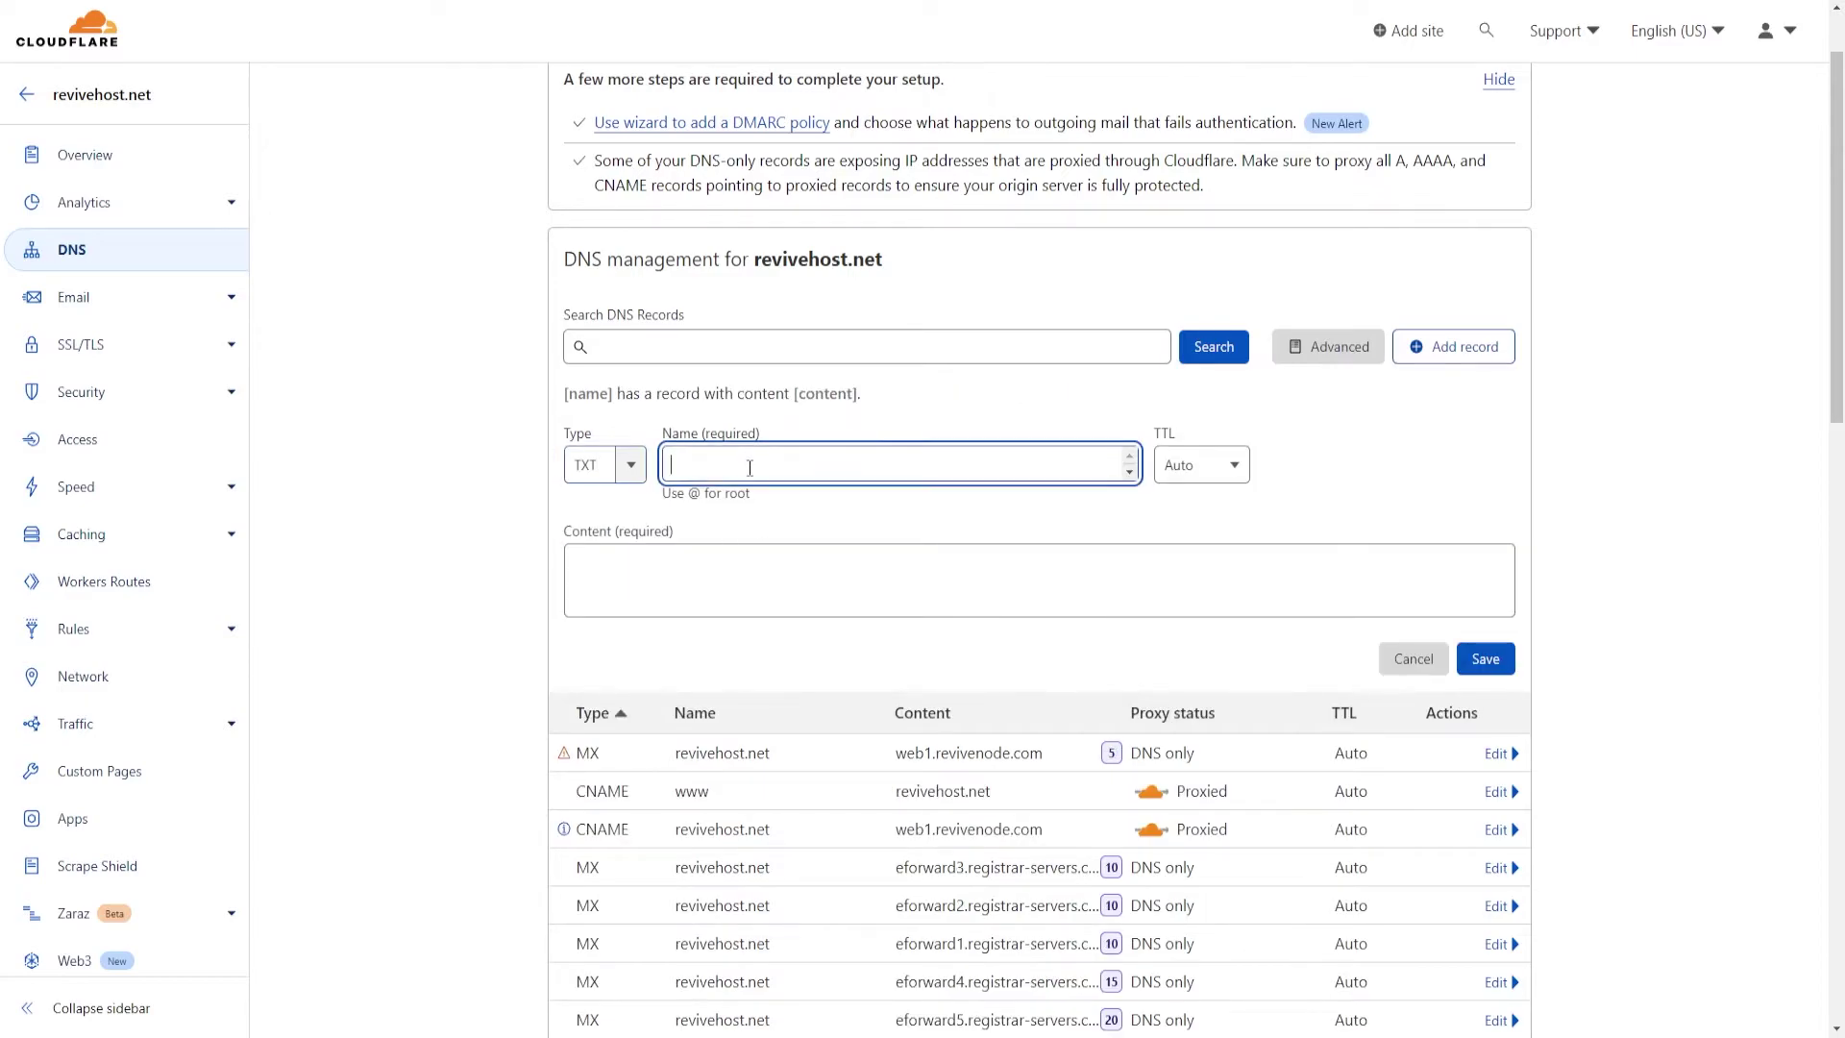
pyautogui.write('@')
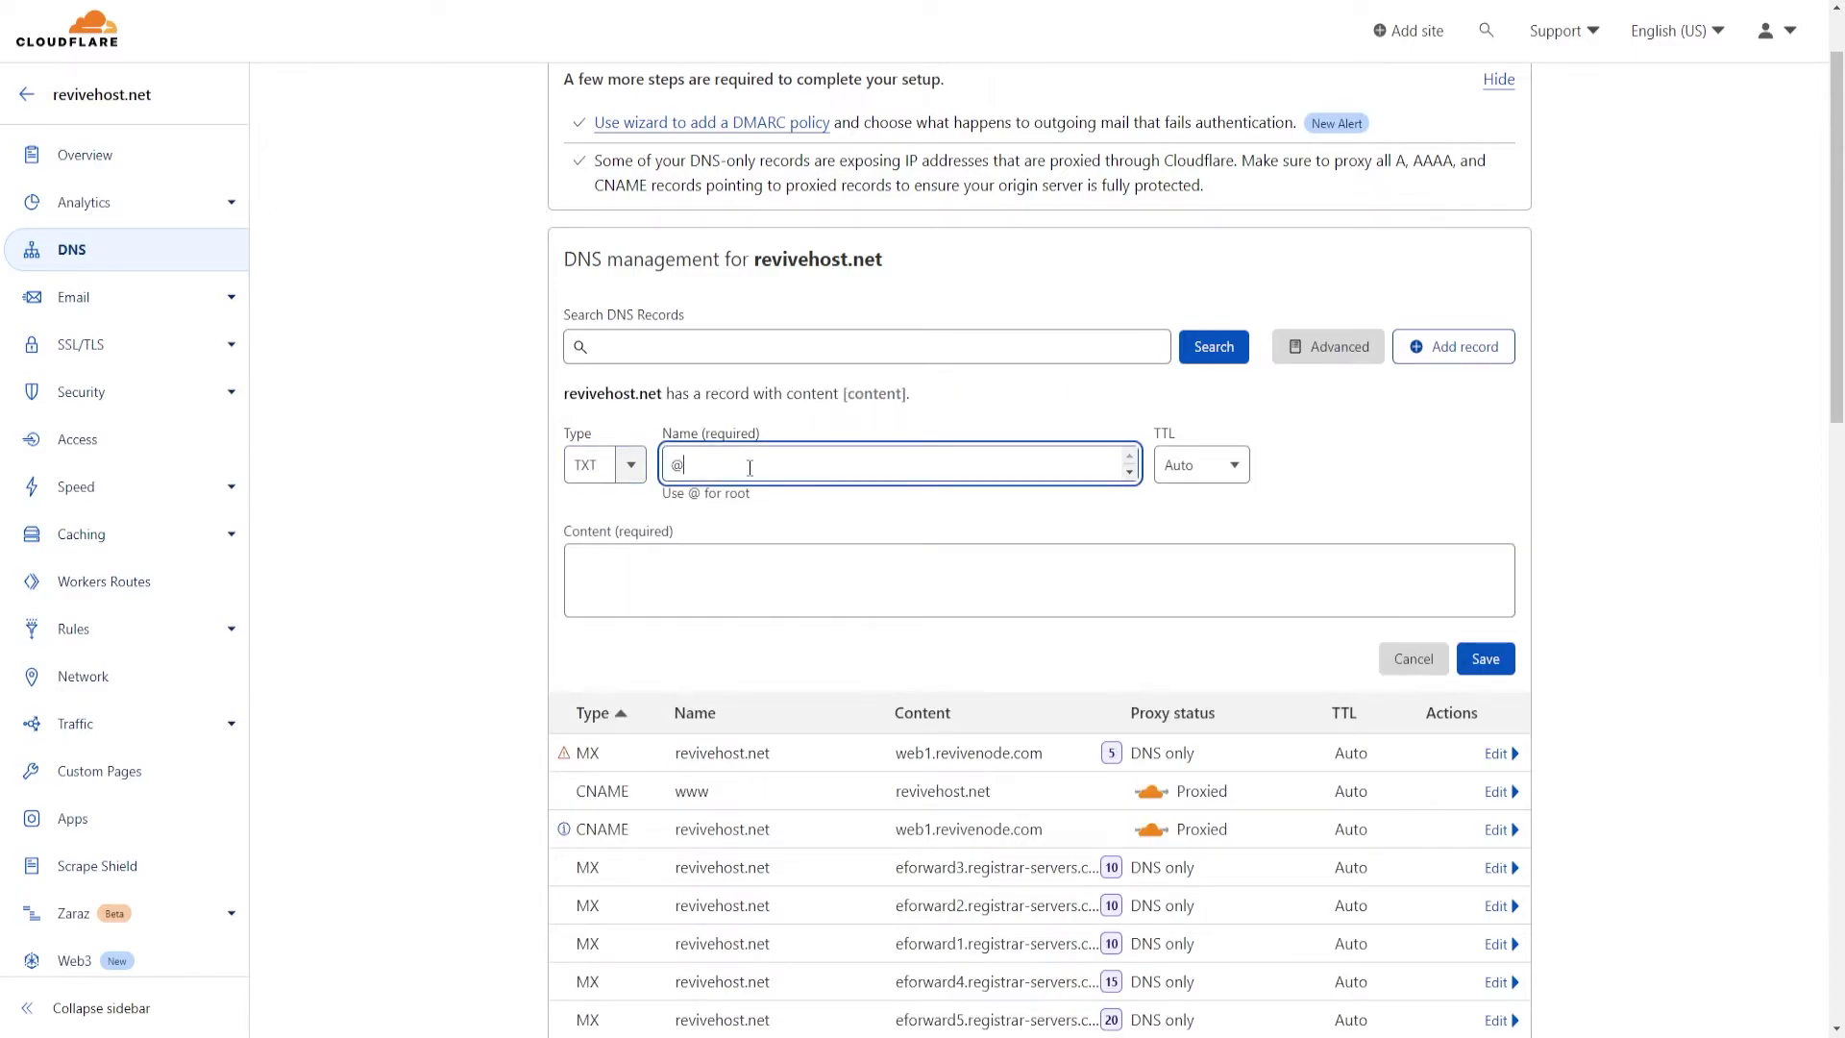
pyautogui.click(759, 582)
pyautogui.click(654, 573)
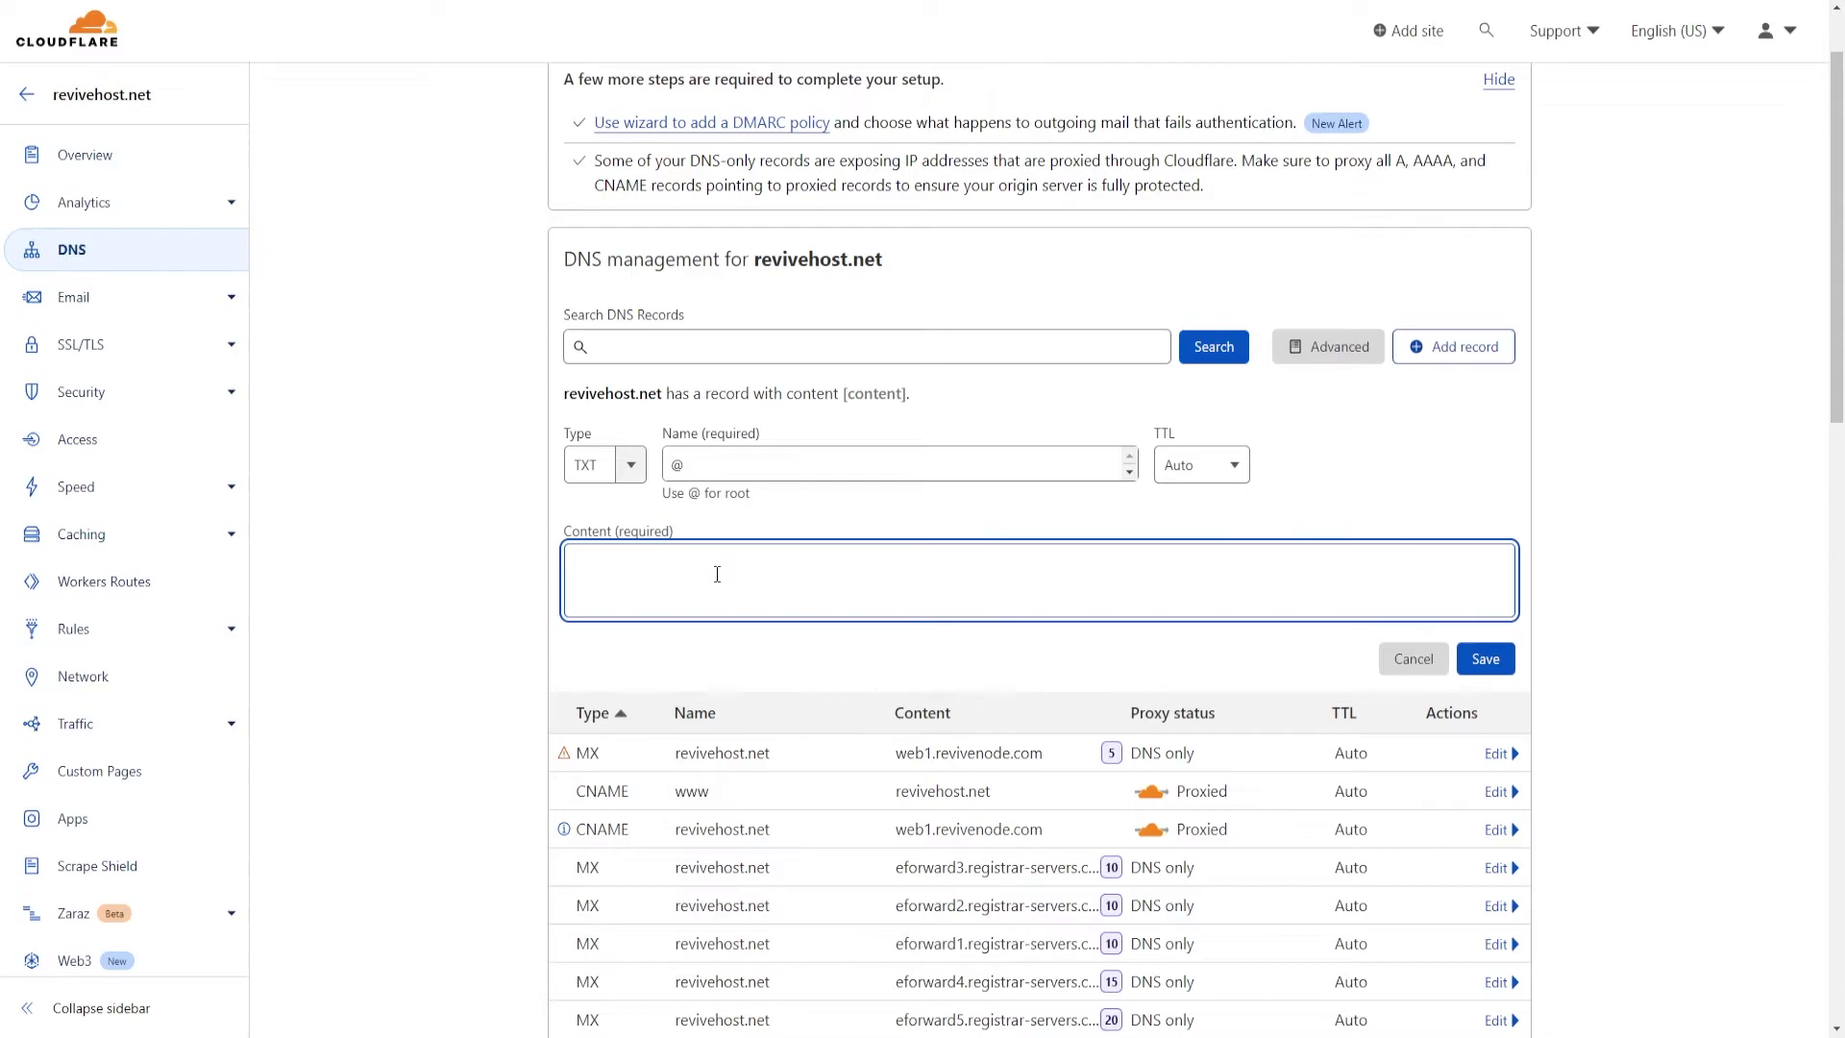
pyautogui.write('v=spf1 a mx ?all')
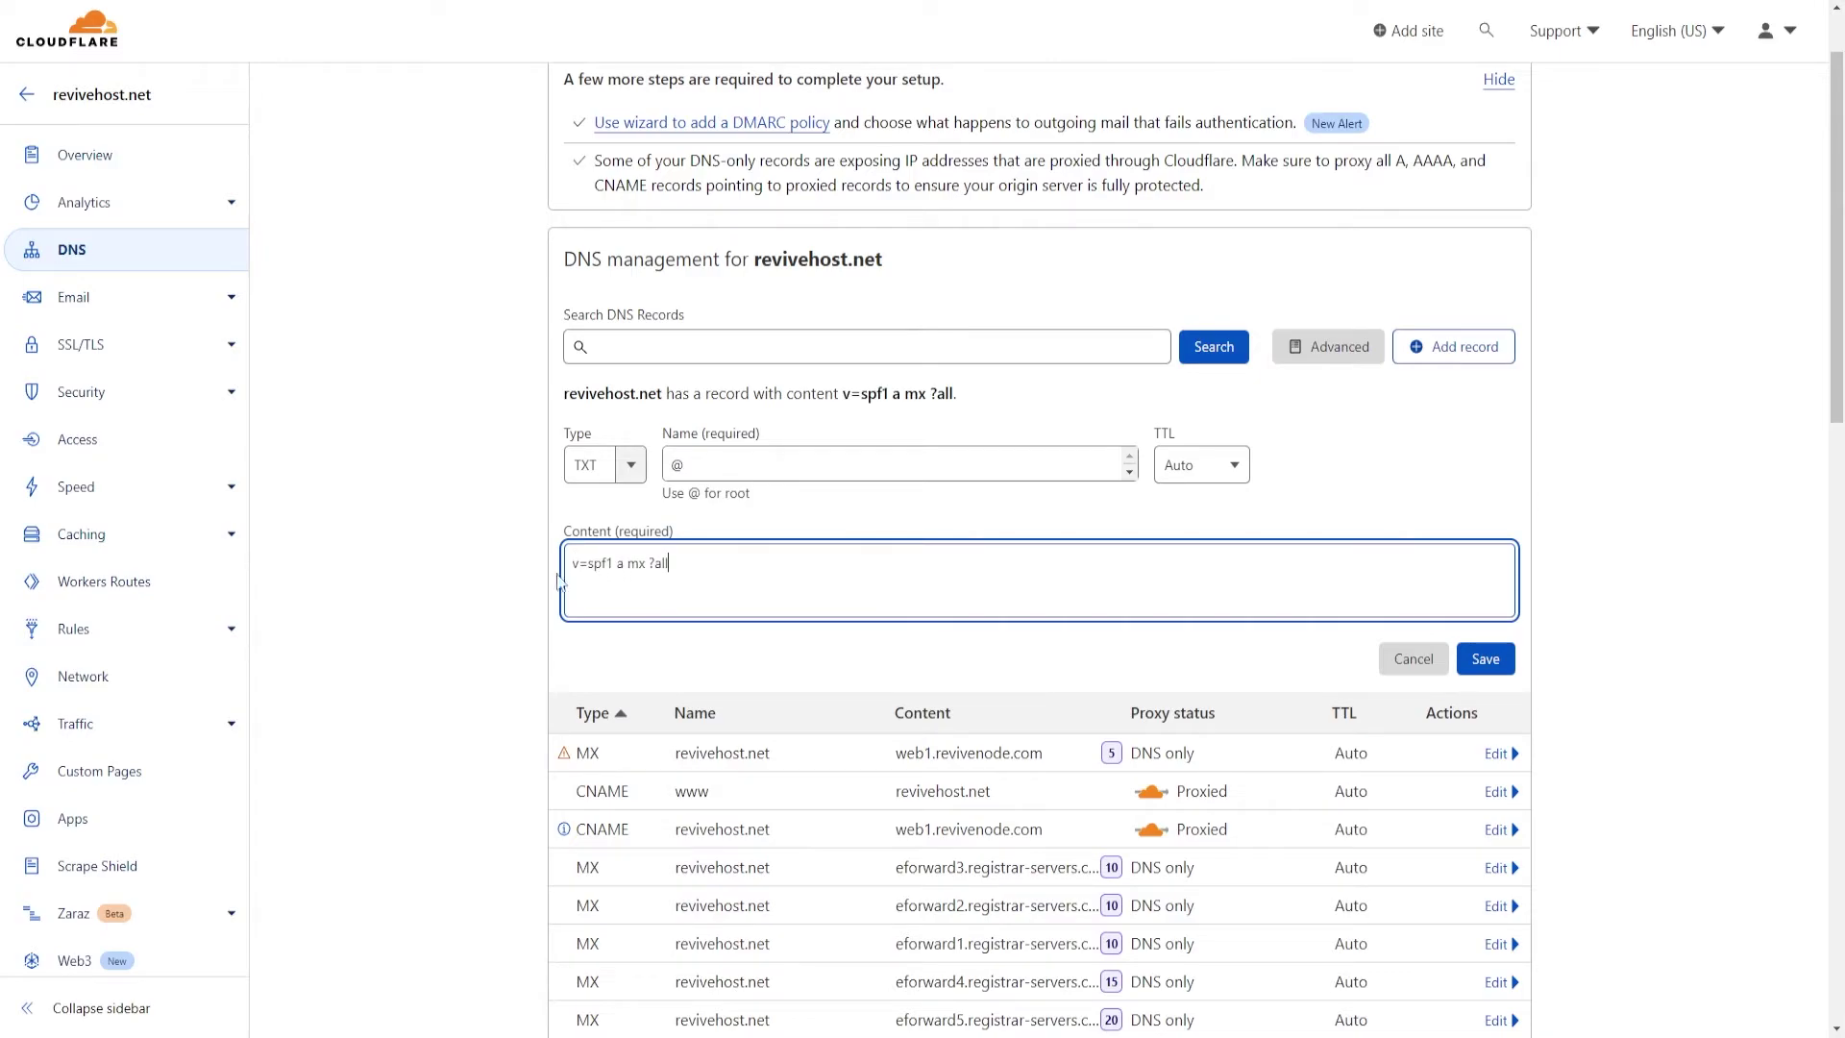
pyautogui.click(1489, 672)
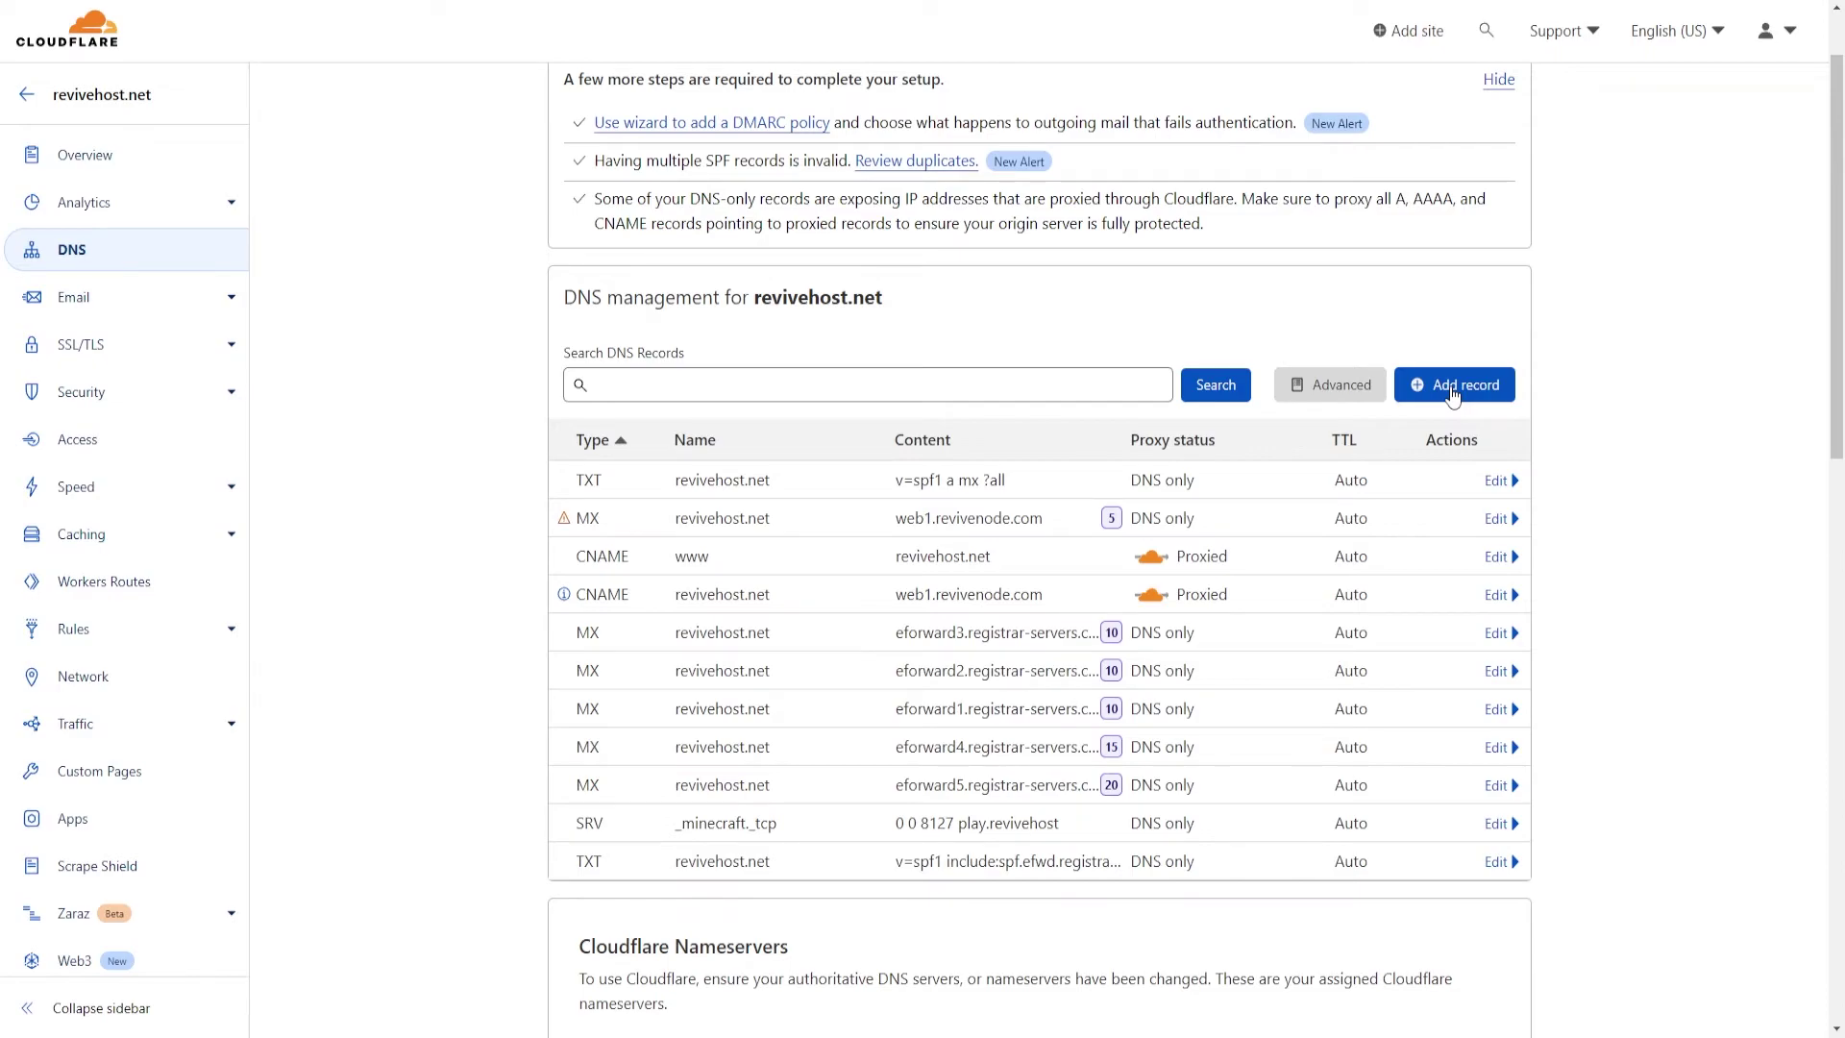
# Step: Add a proxied CNAME record with name store and target @
pyautogui.click(1452, 385)
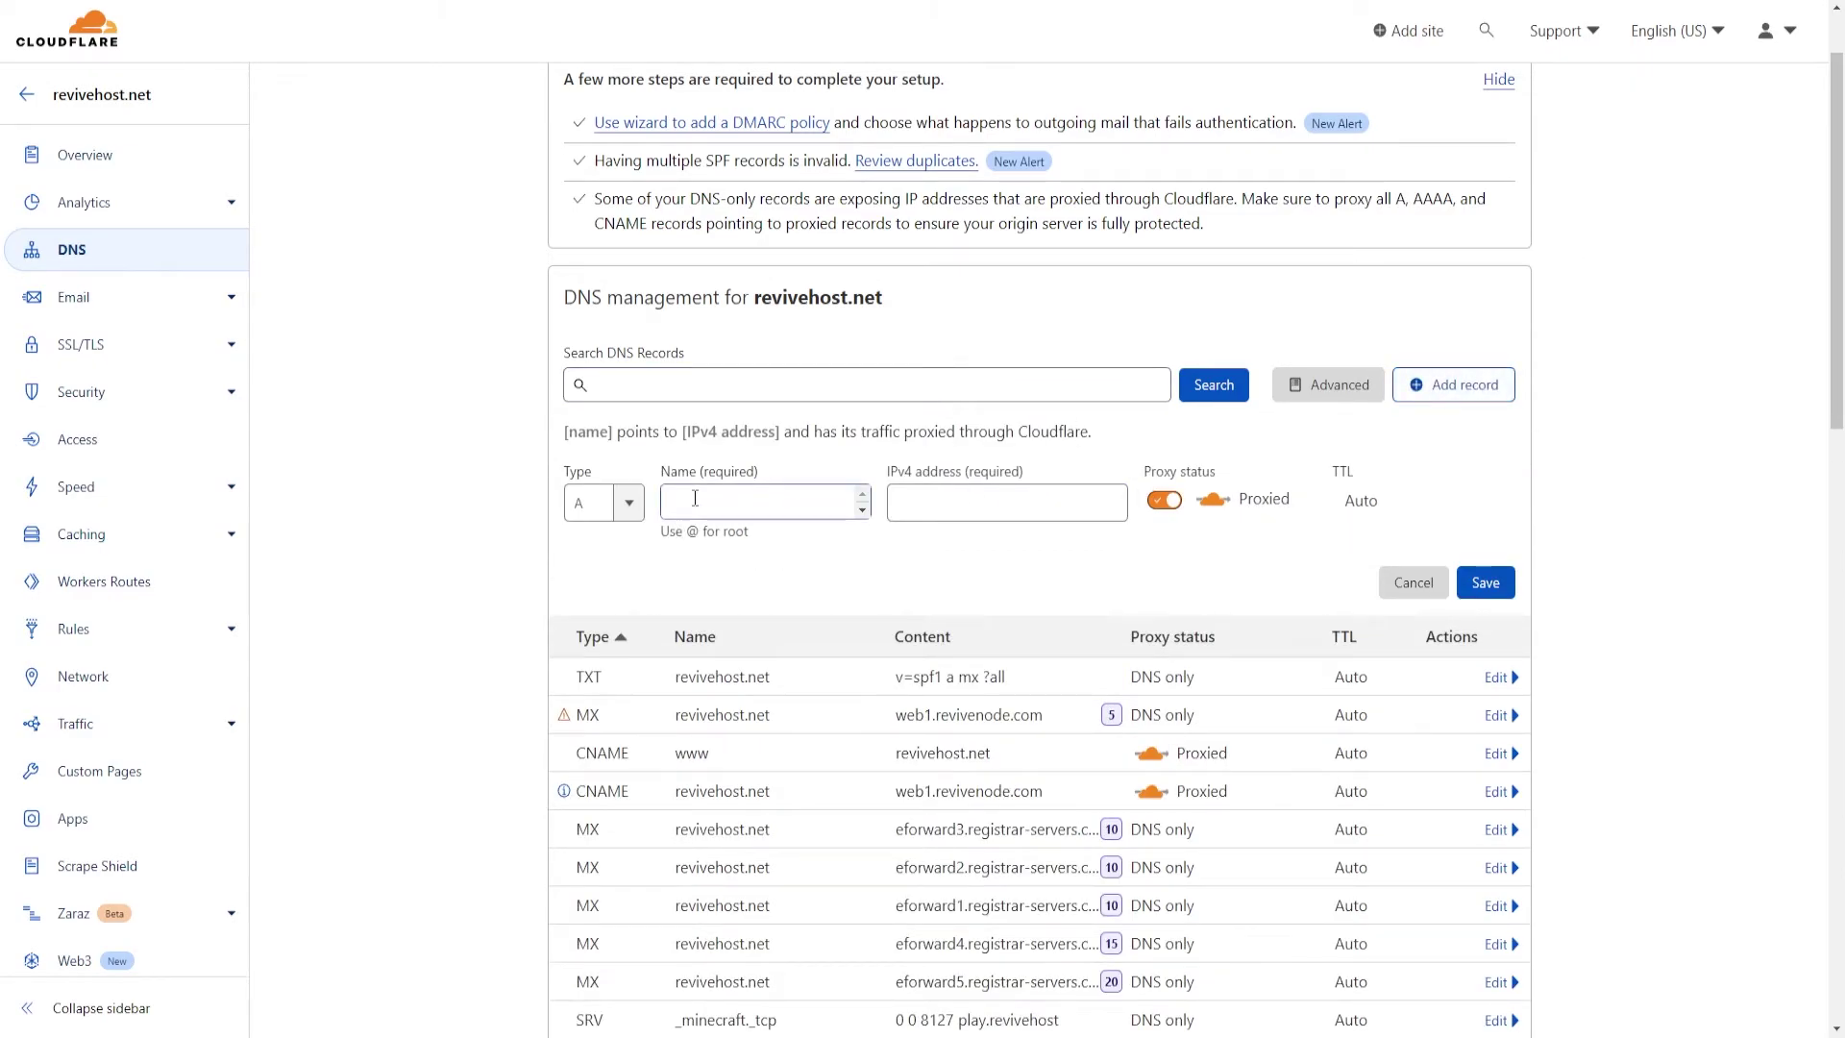
pyautogui.click(611, 504)
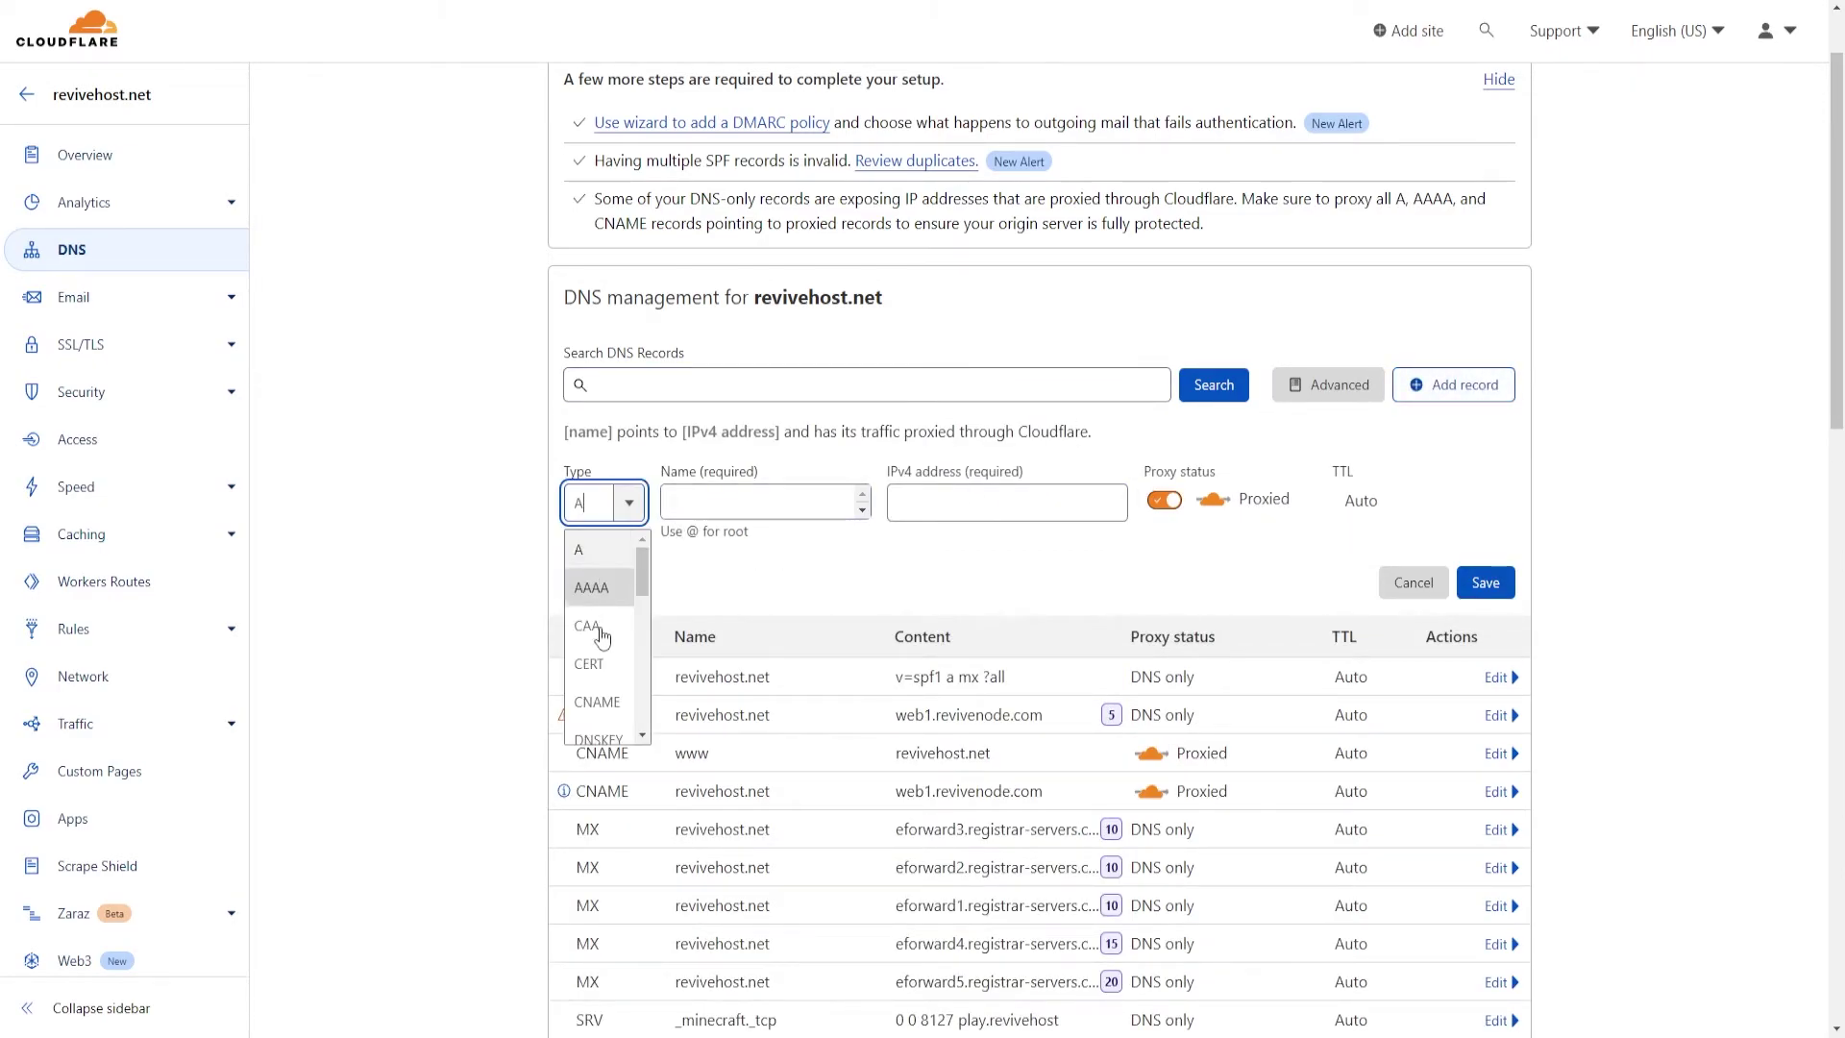
pyautogui.click(591, 697)
pyautogui.click(764, 503)
pyautogui.write('store')
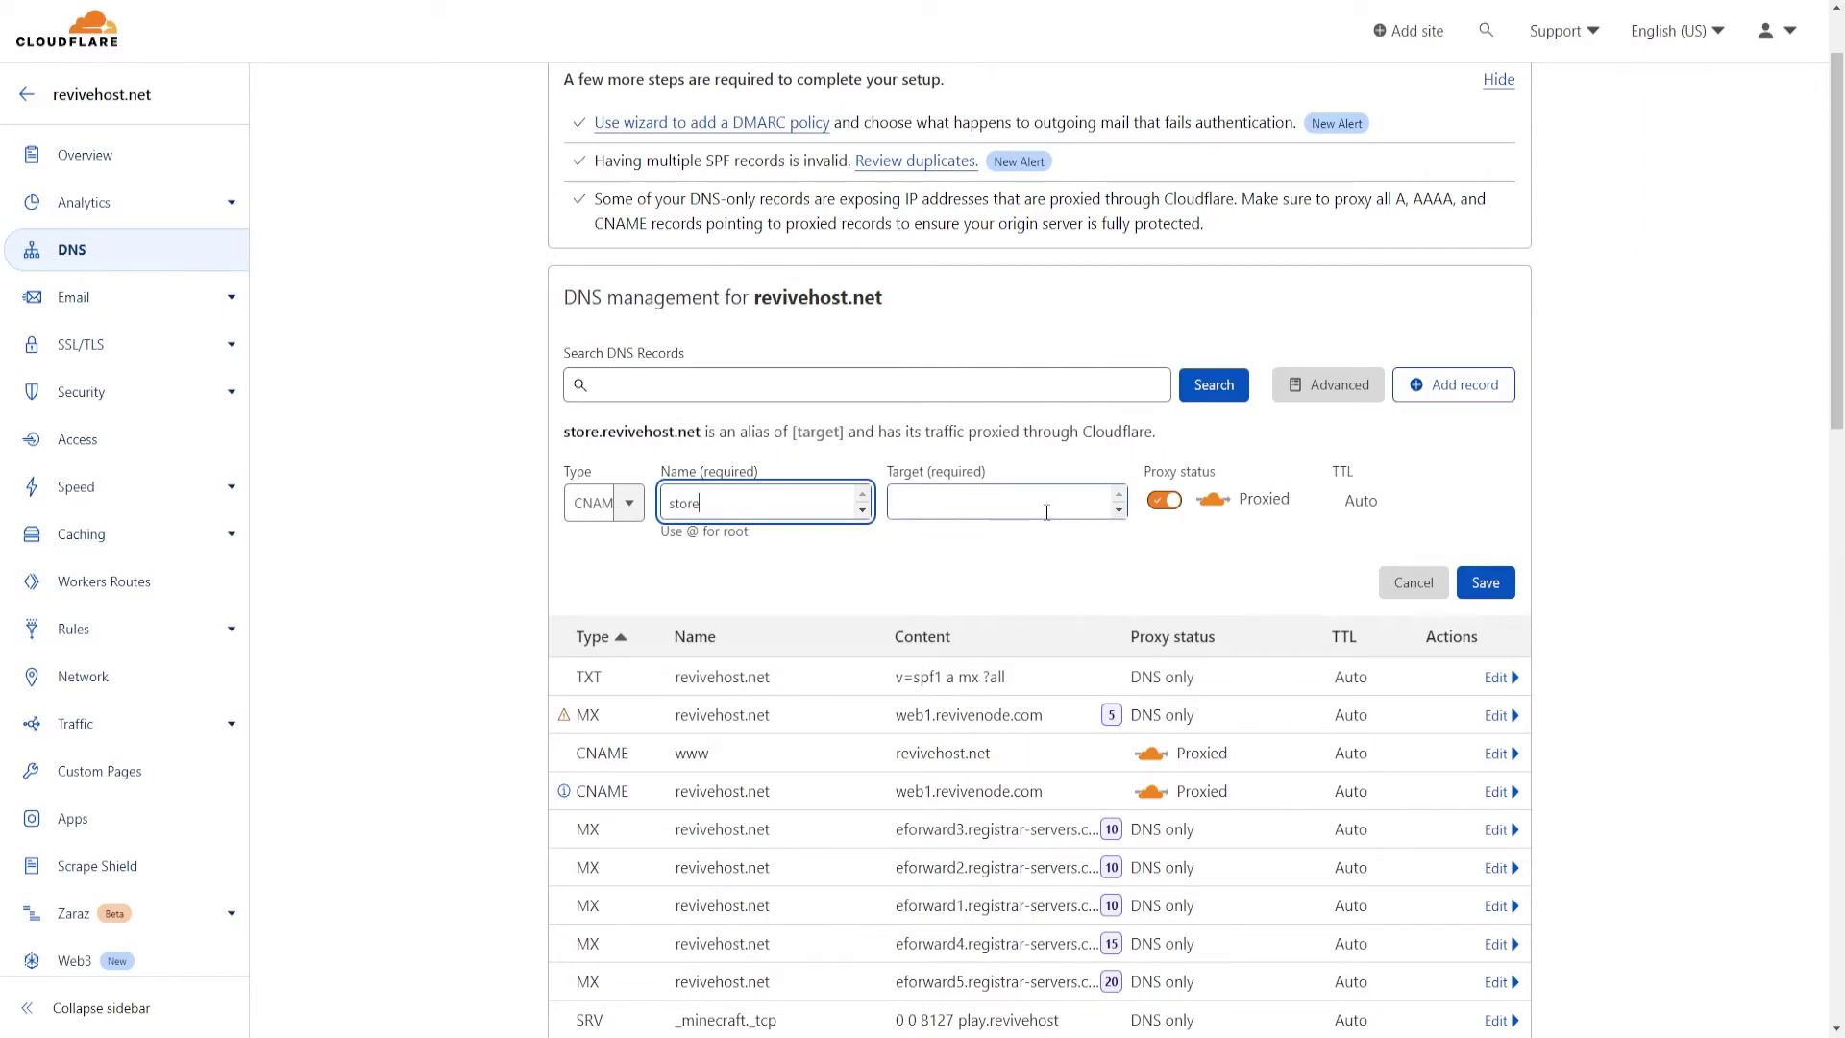
pyautogui.click(972, 490)
pyautogui.write('@')
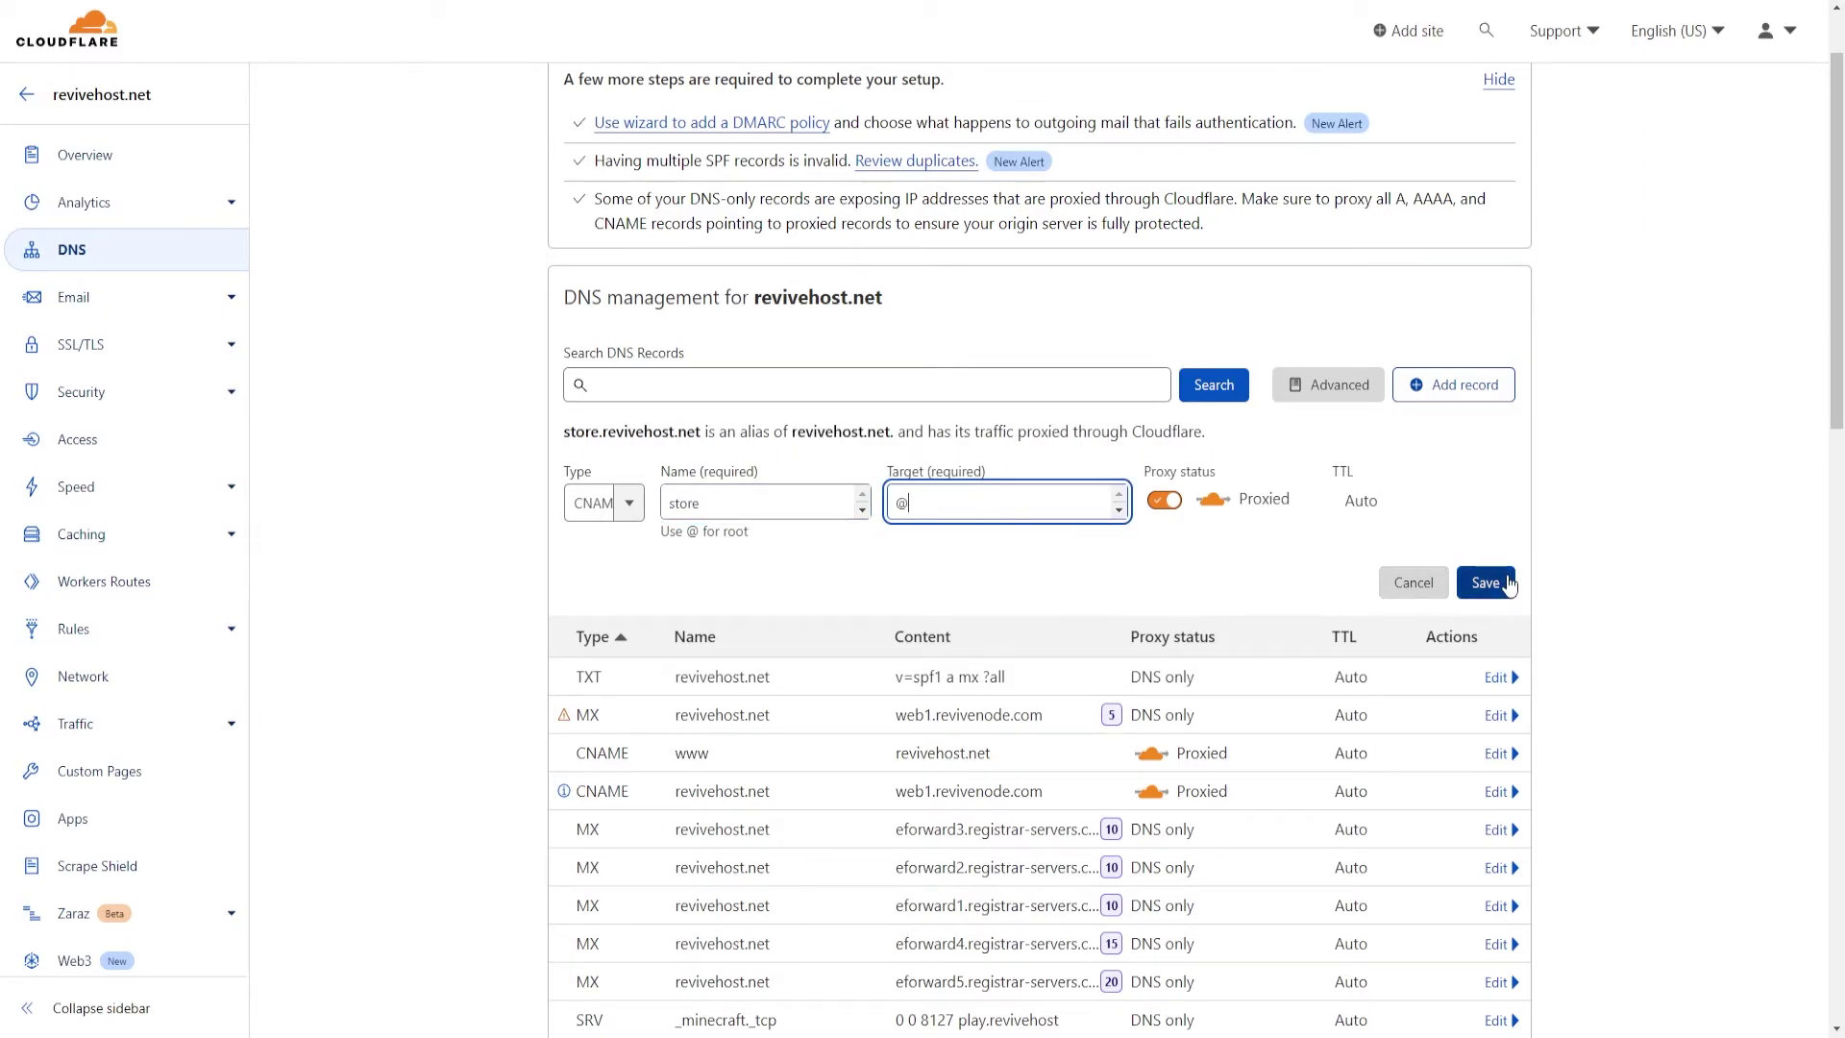
pyautogui.click(1485, 582)
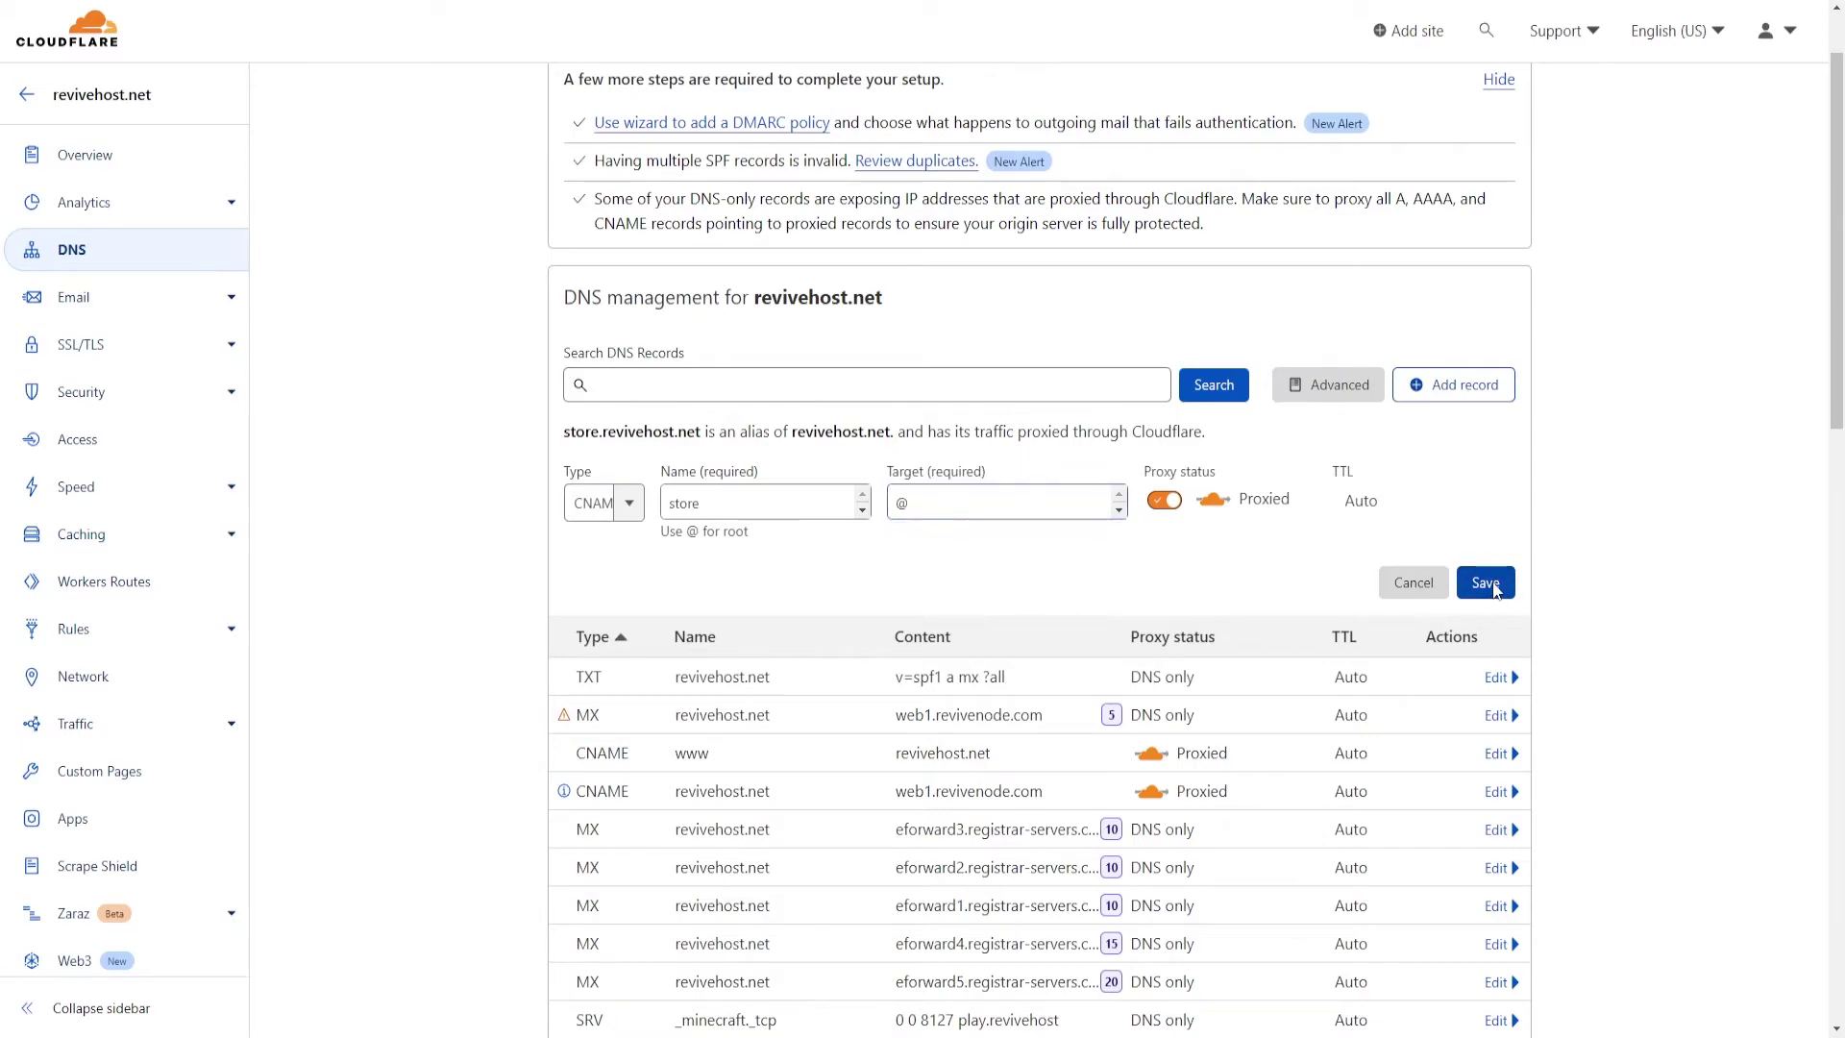
pyautogui.moveTo(672, 485); pyautogui.dragTo(713, 485)
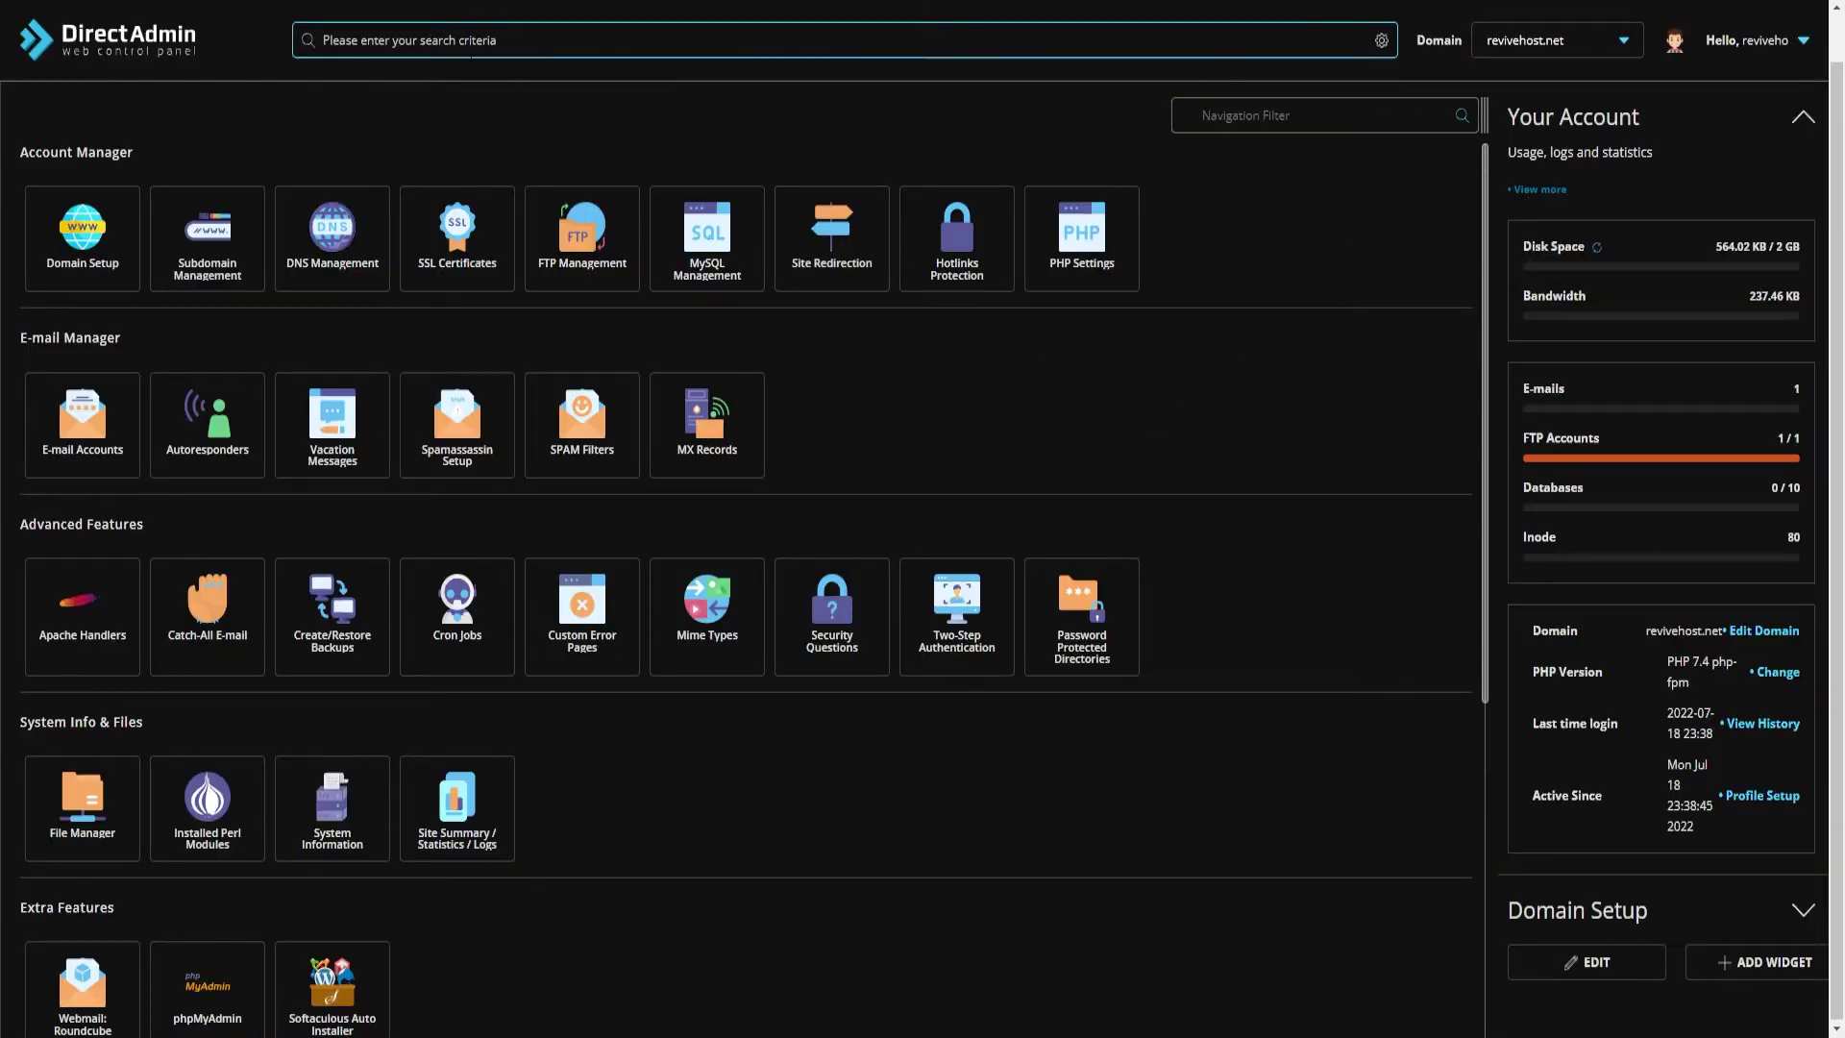
# Step: Add the subdomain store in DirectAdmin's Subdomain Management, creating store.revivehost.net
pyautogui.click(203, 248)
pyautogui.click(1624, 151)
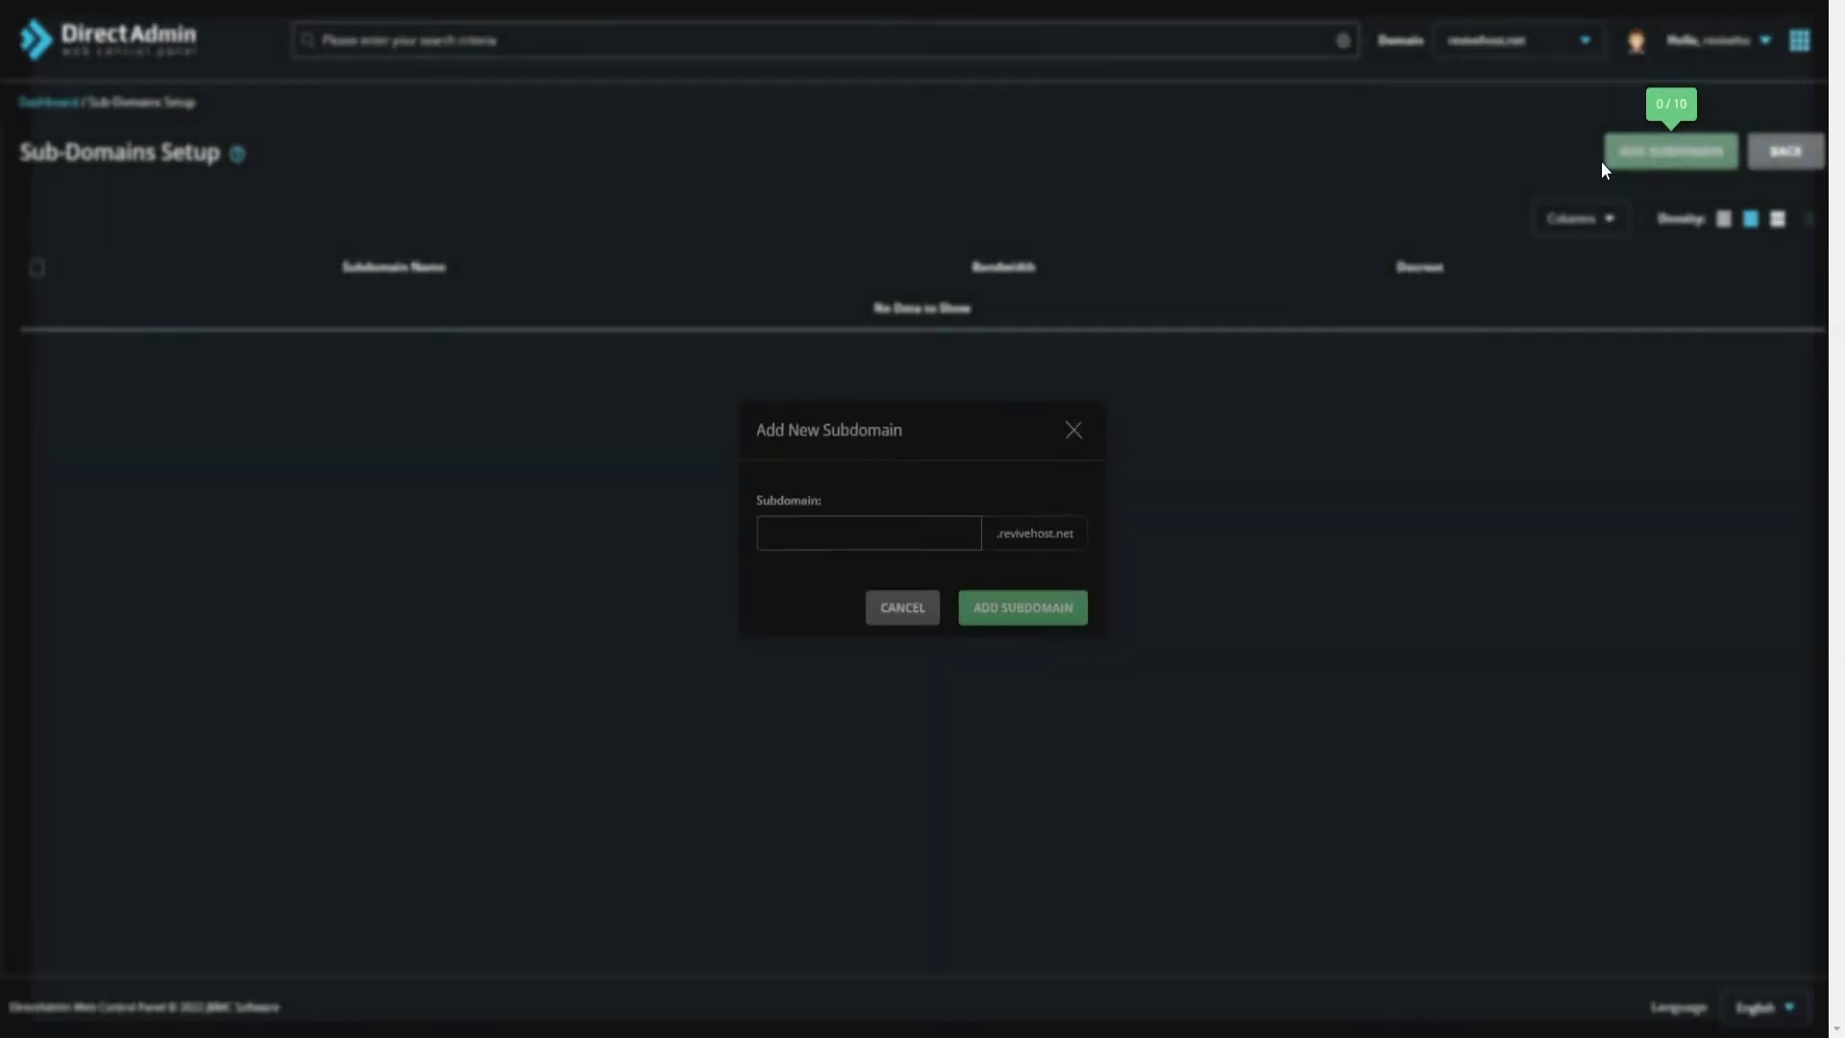
pyautogui.click(815, 526)
pyautogui.write('store')
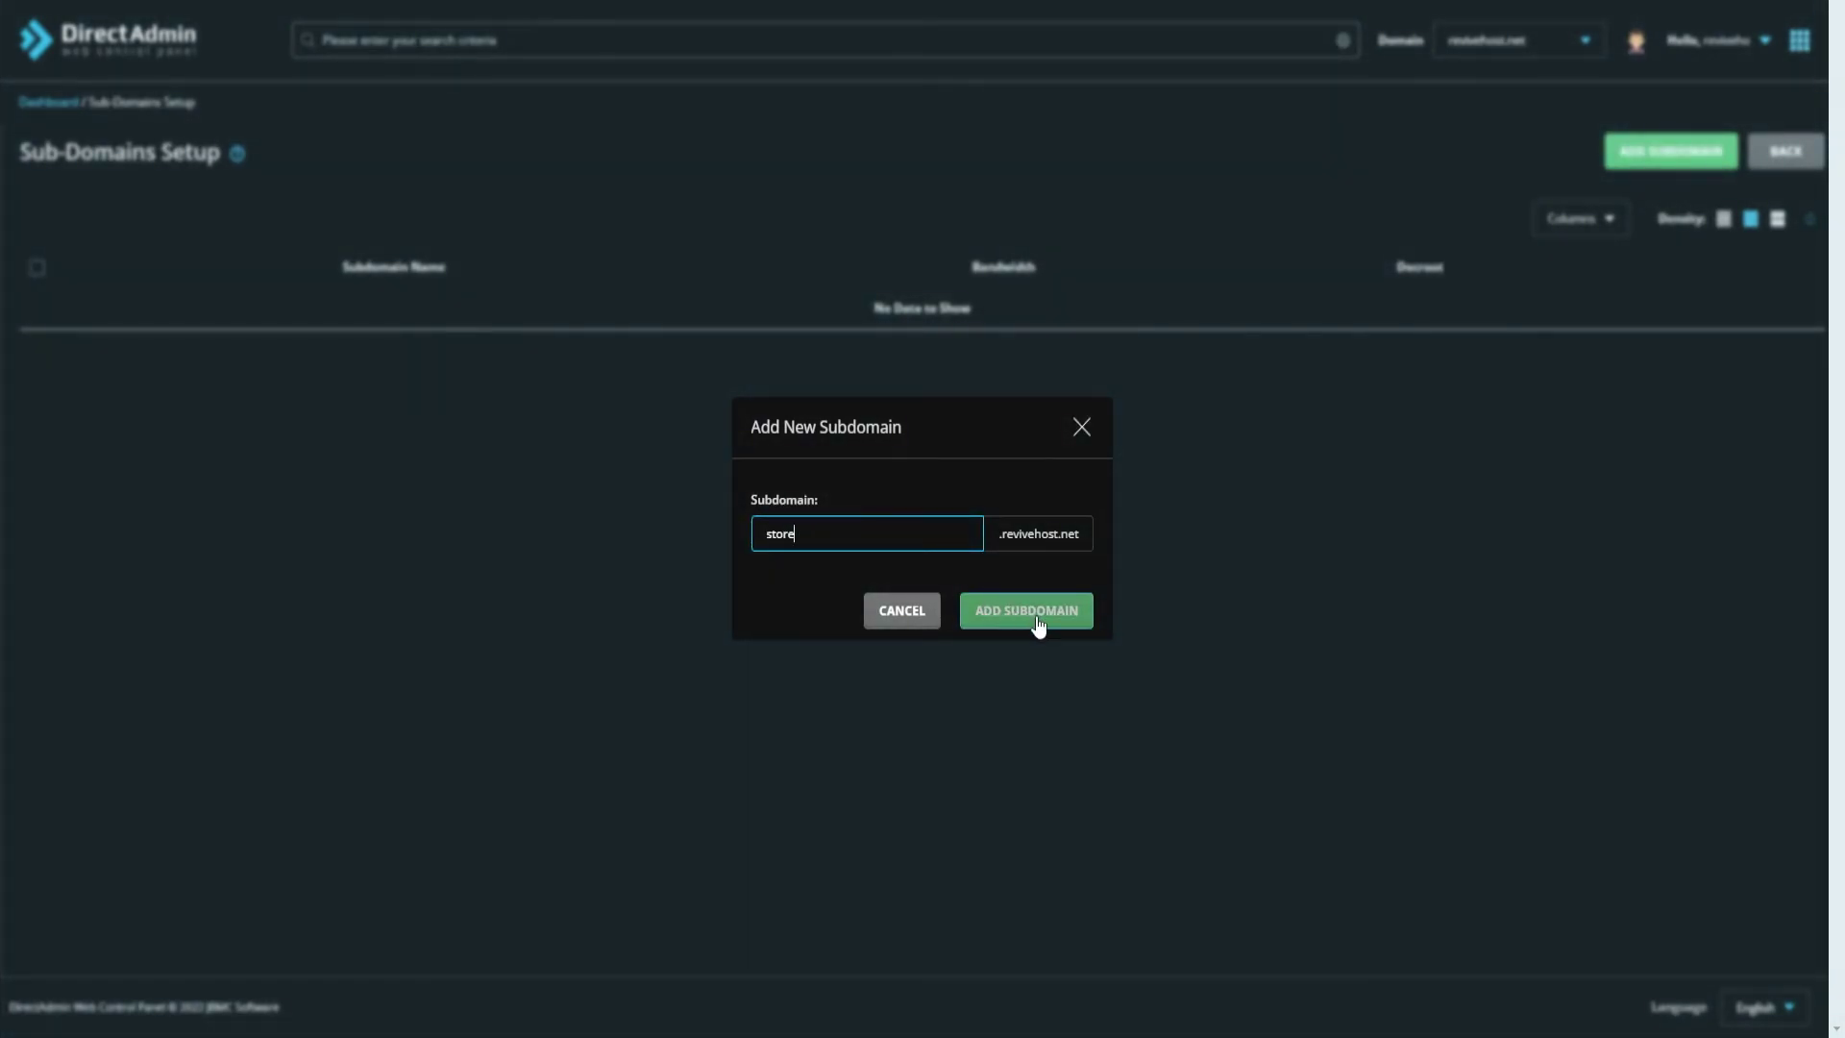
pyautogui.click(1029, 620)
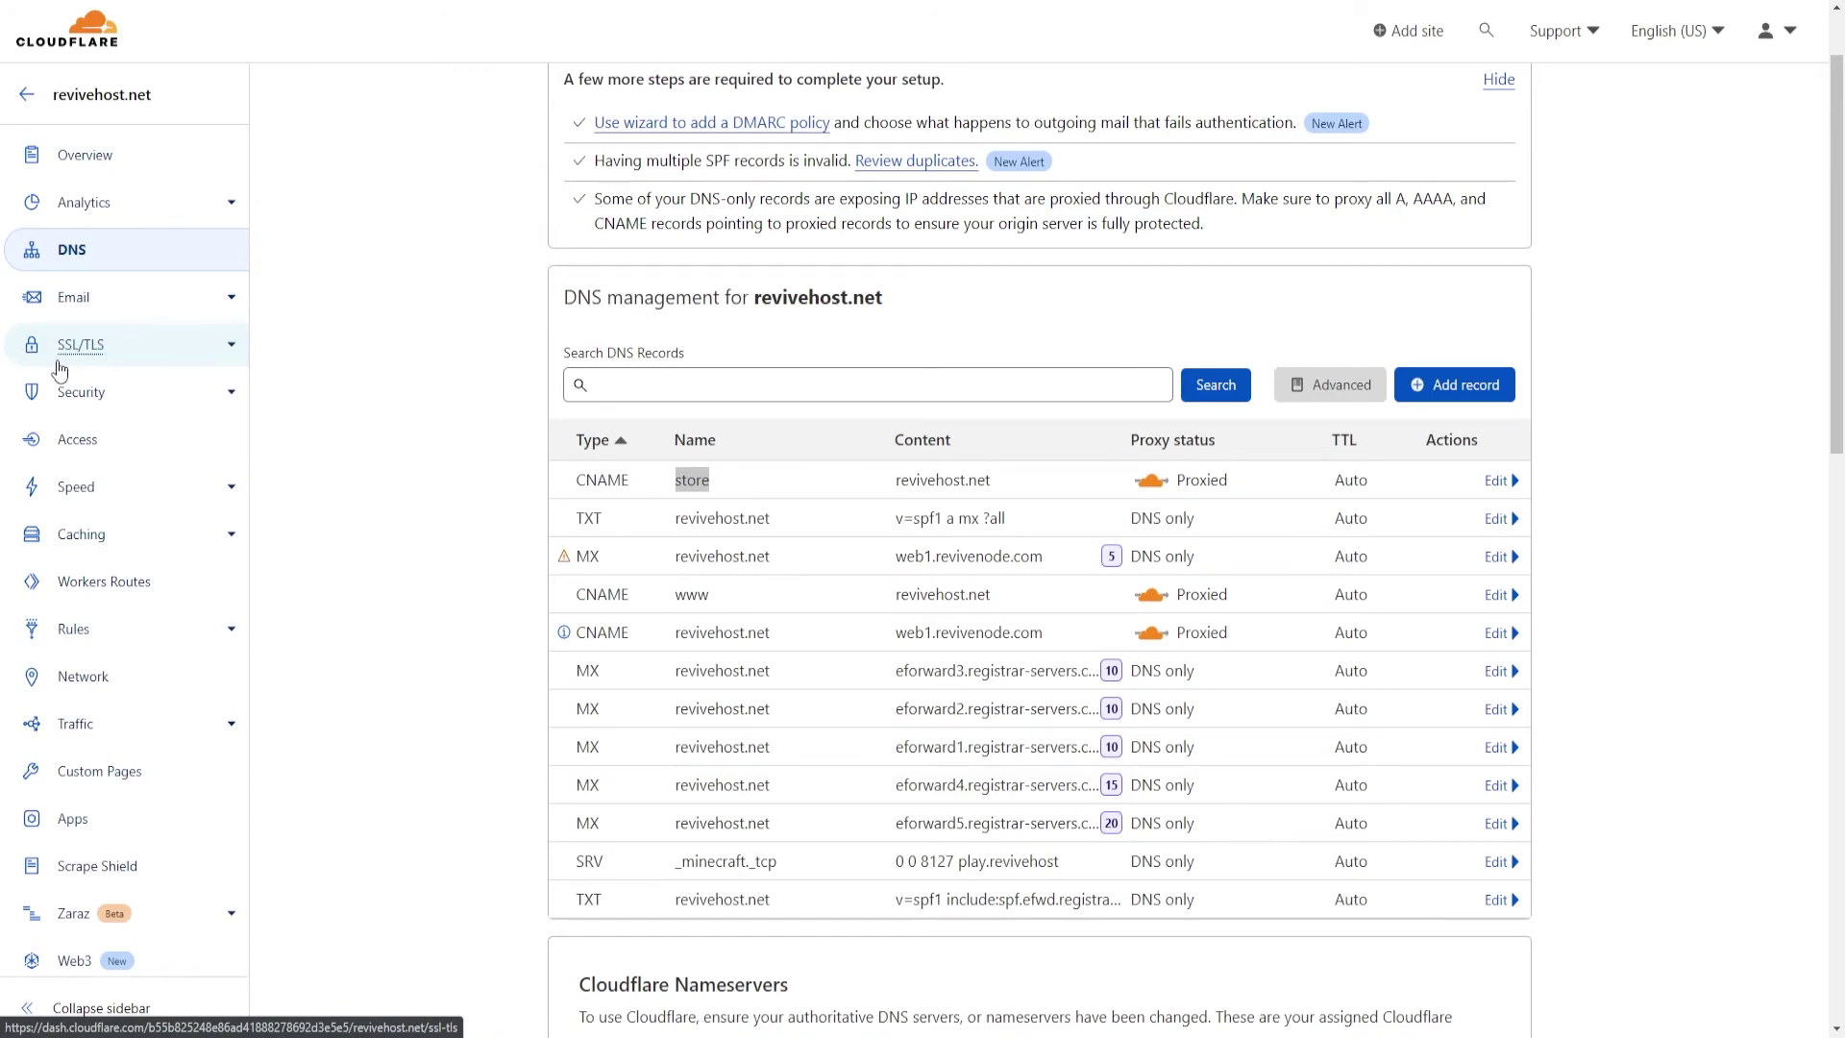
# Step: Switch revivehost.net's SSL/TLS encryption mode from Flexible to Full
pyautogui.click(100, 358)
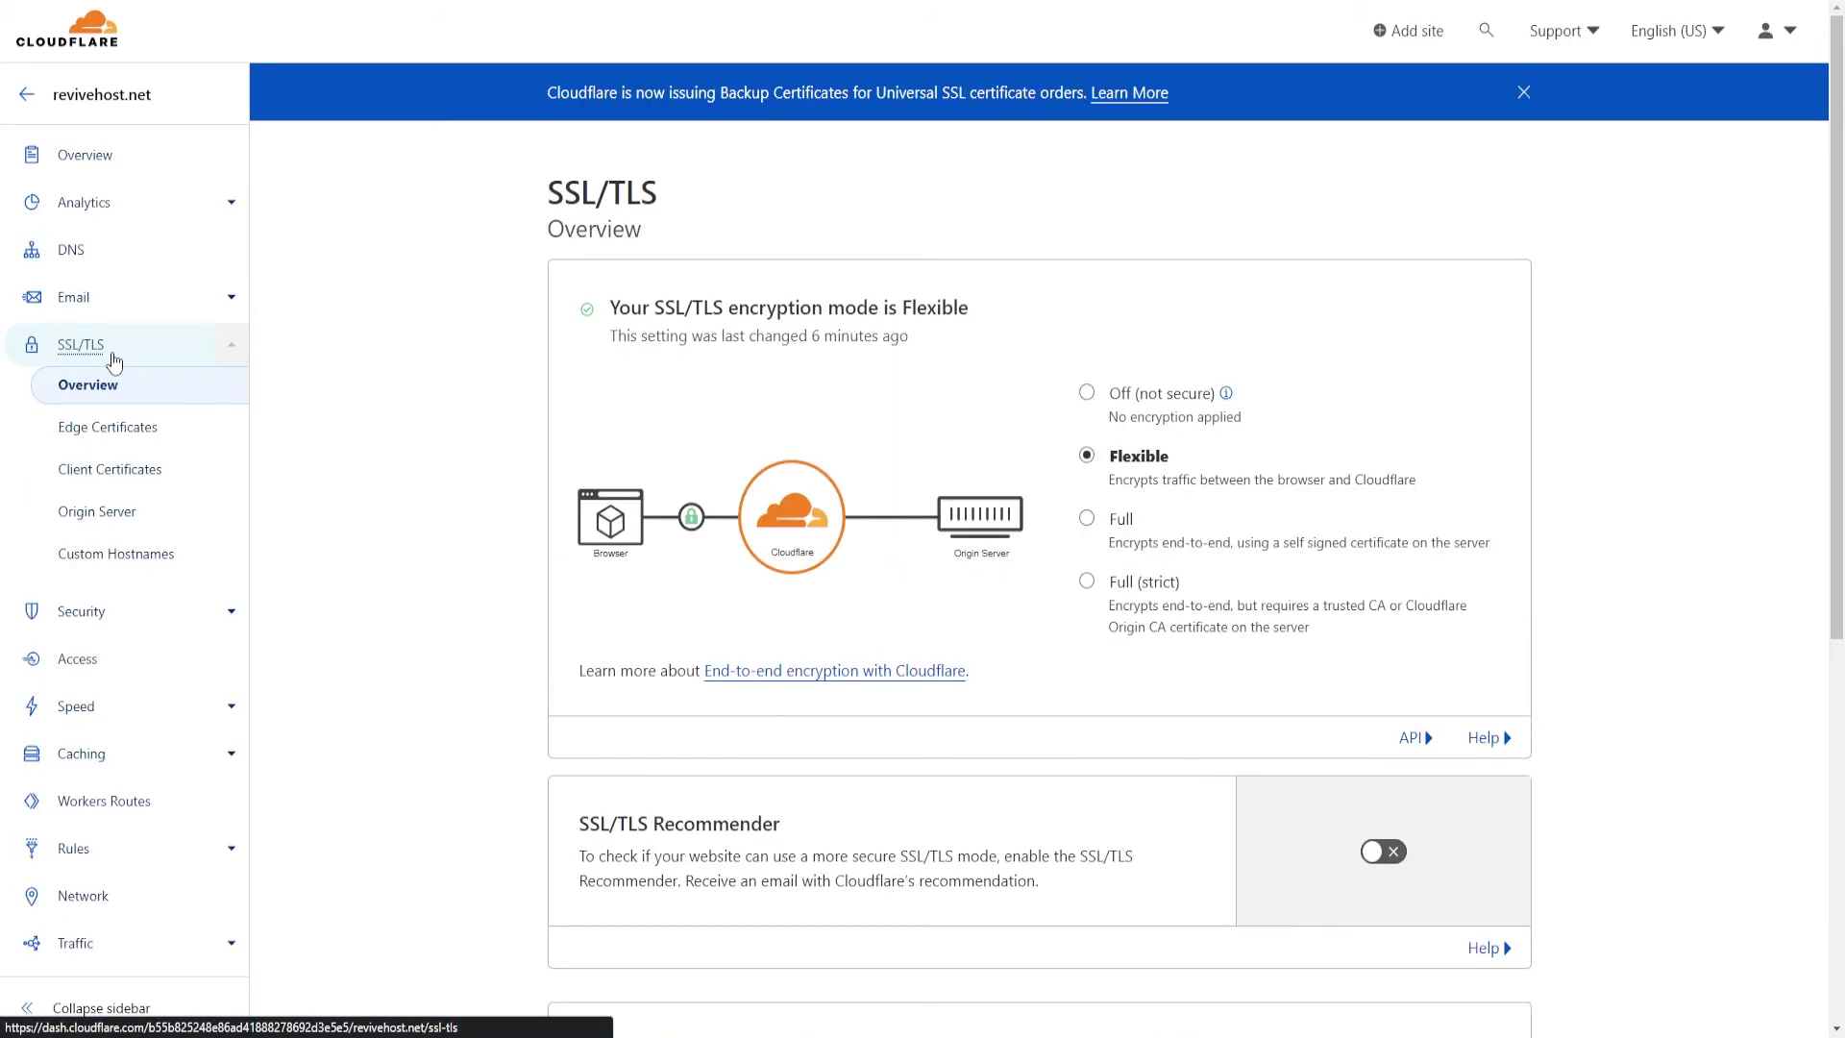
pyautogui.click(1087, 526)
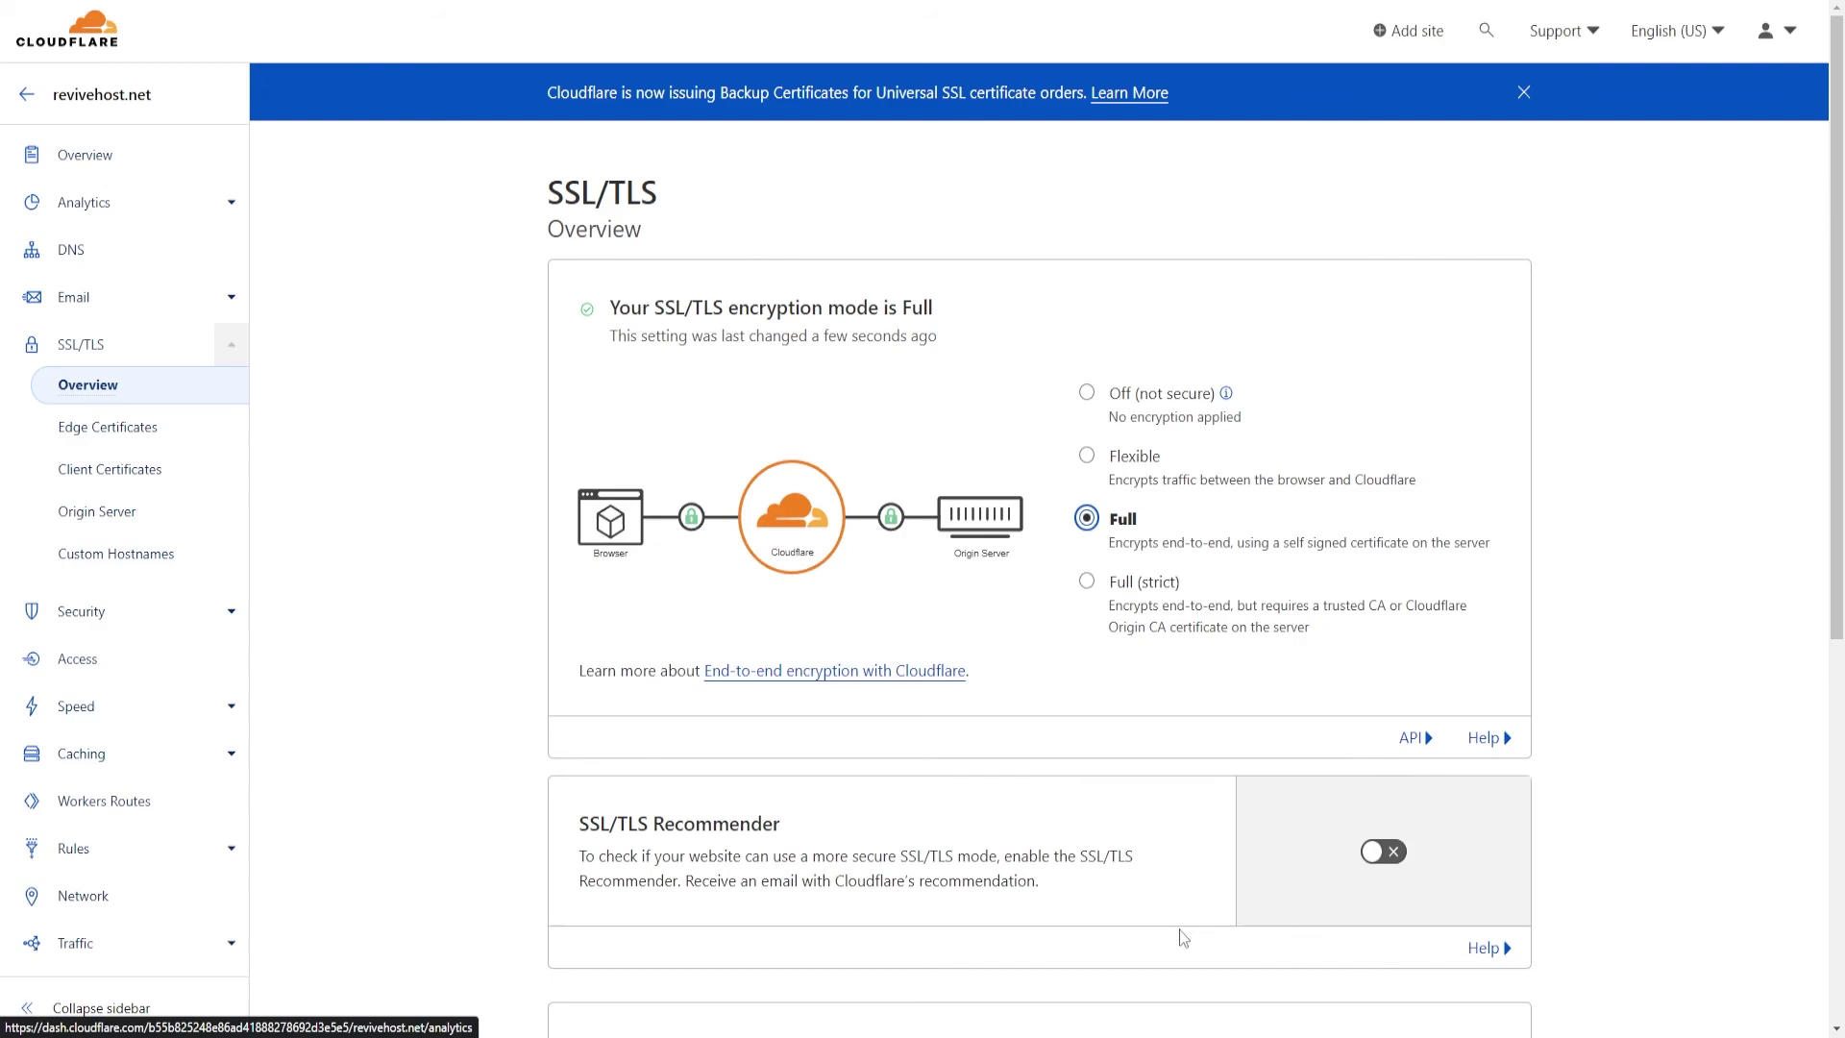